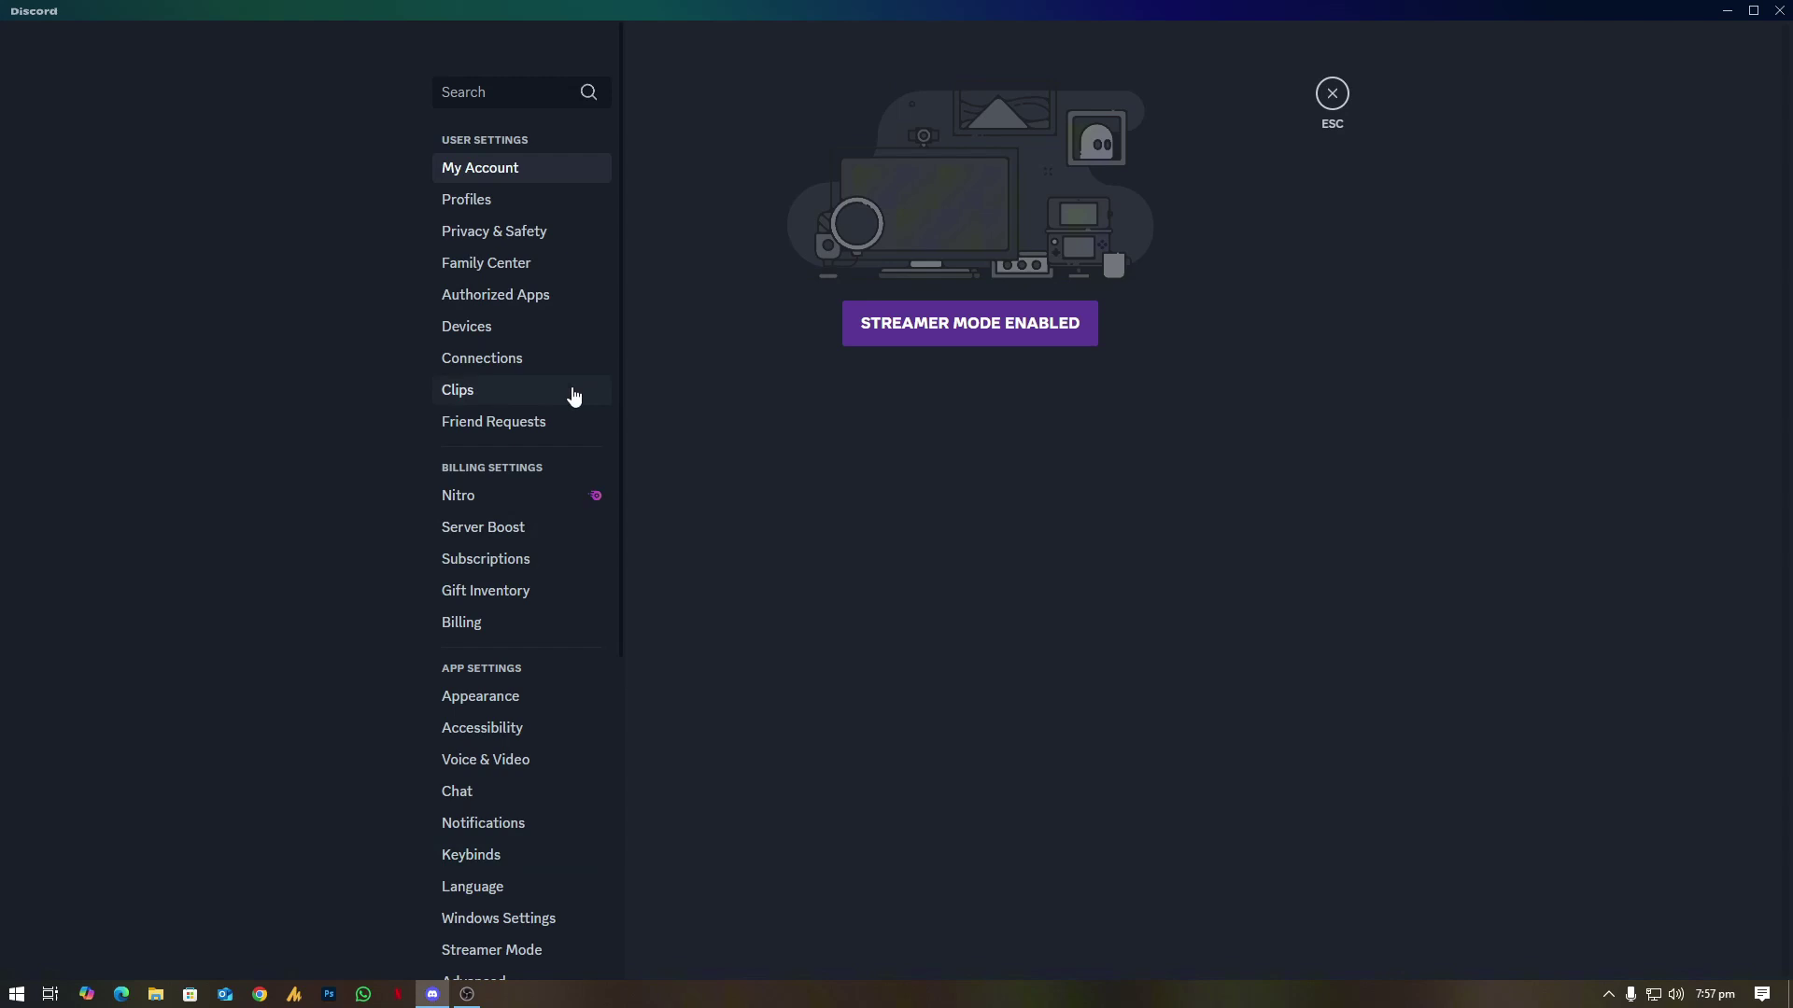
Turn off Streamer Mode and its automatic enable/disable in Discord settings.
scroll(508, 624, "down", 4)
left_click(521, 801)
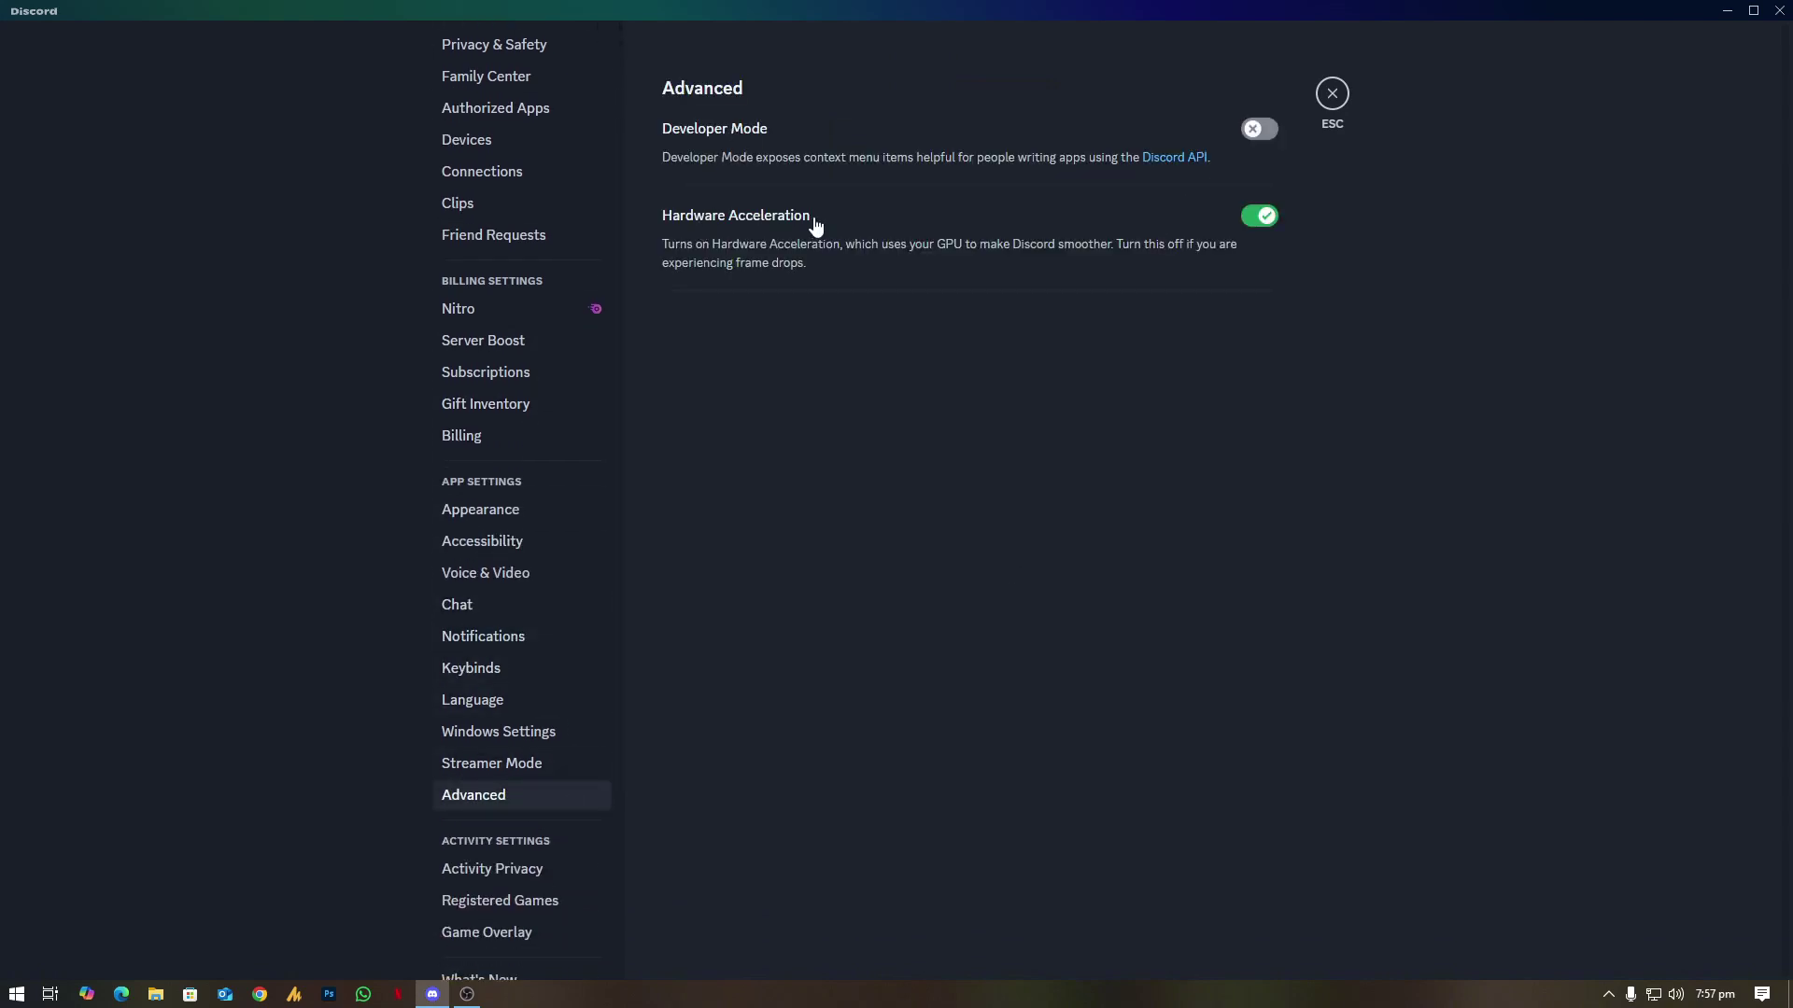
left_click(532, 767)
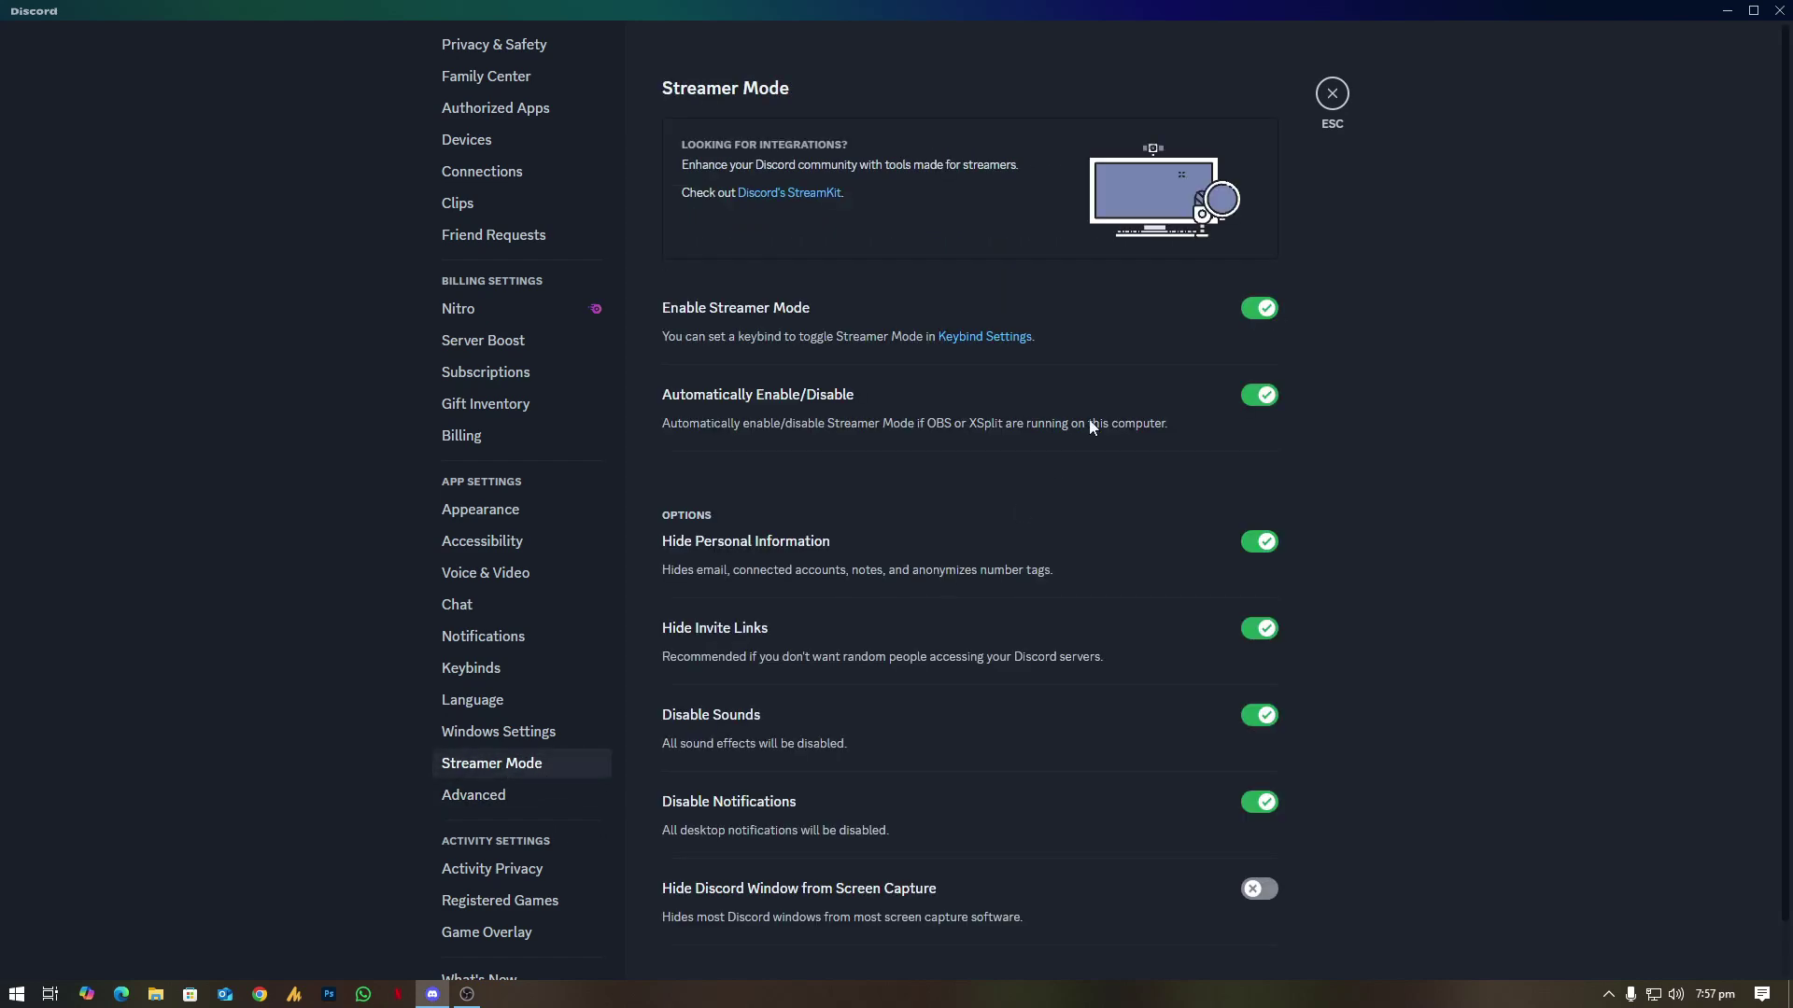
left_click(1269, 309)
left_click(1270, 399)
scroll(1307, 584, "down", 1)
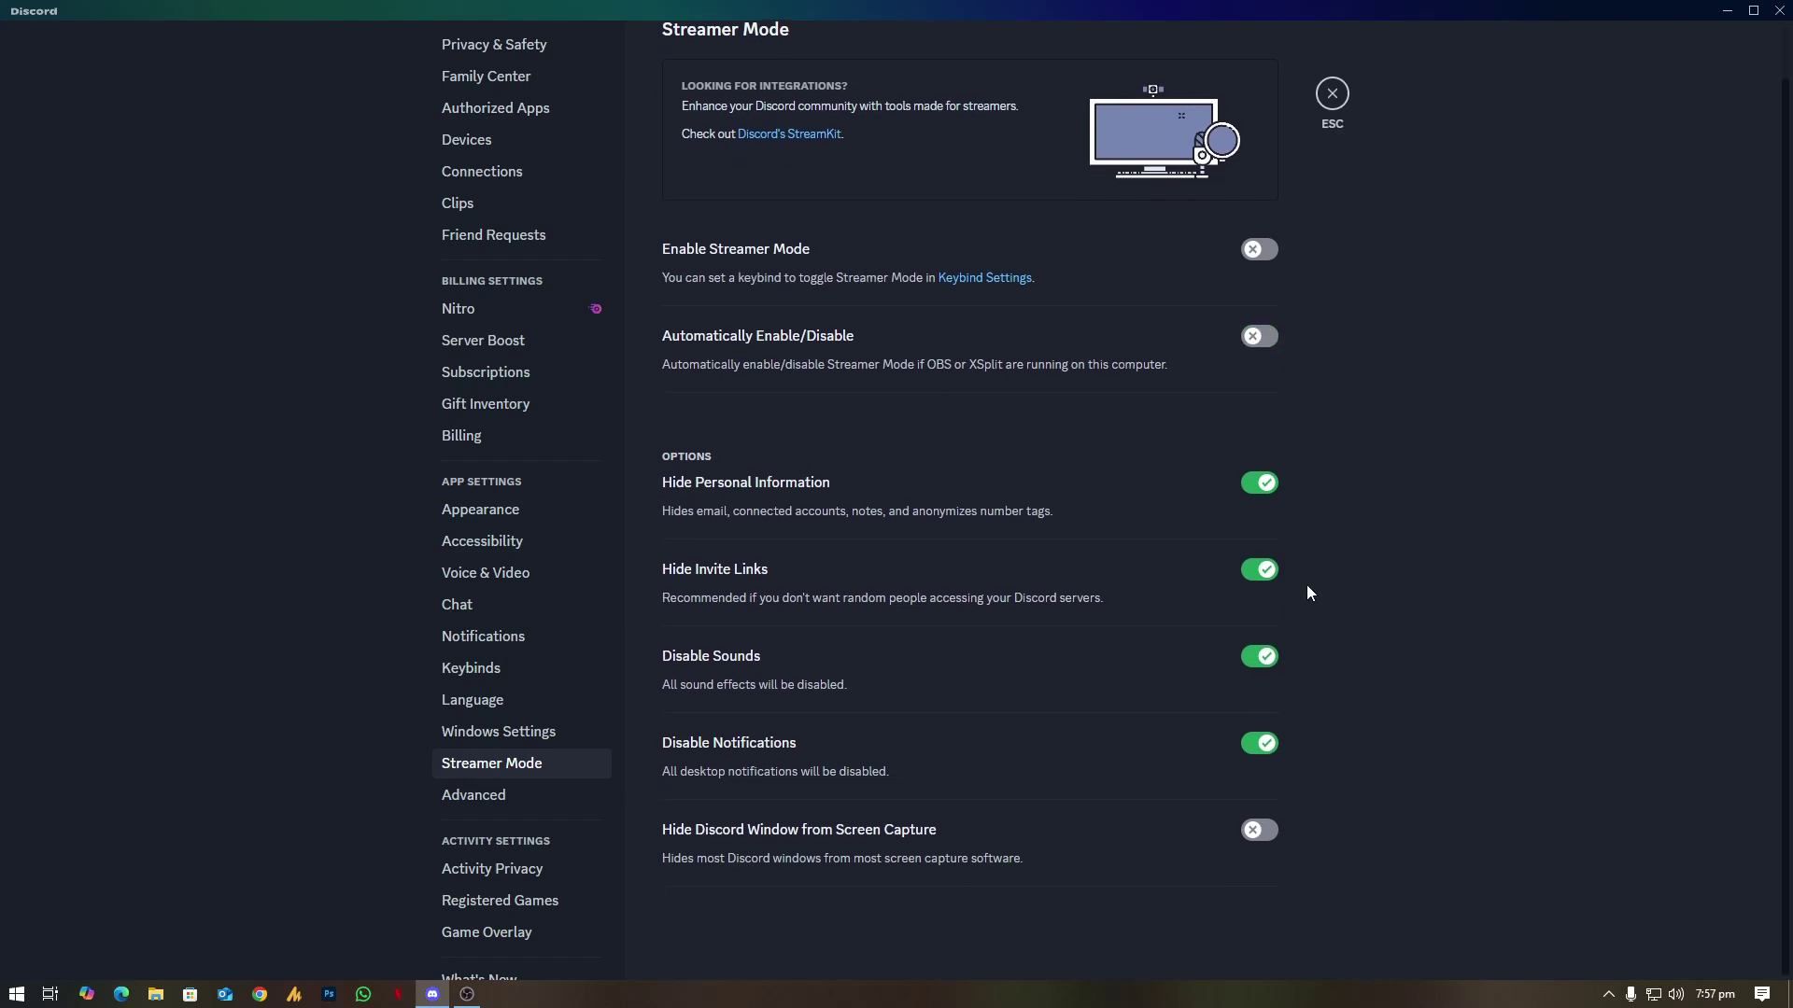
scroll(1230, 508, "up", 1)
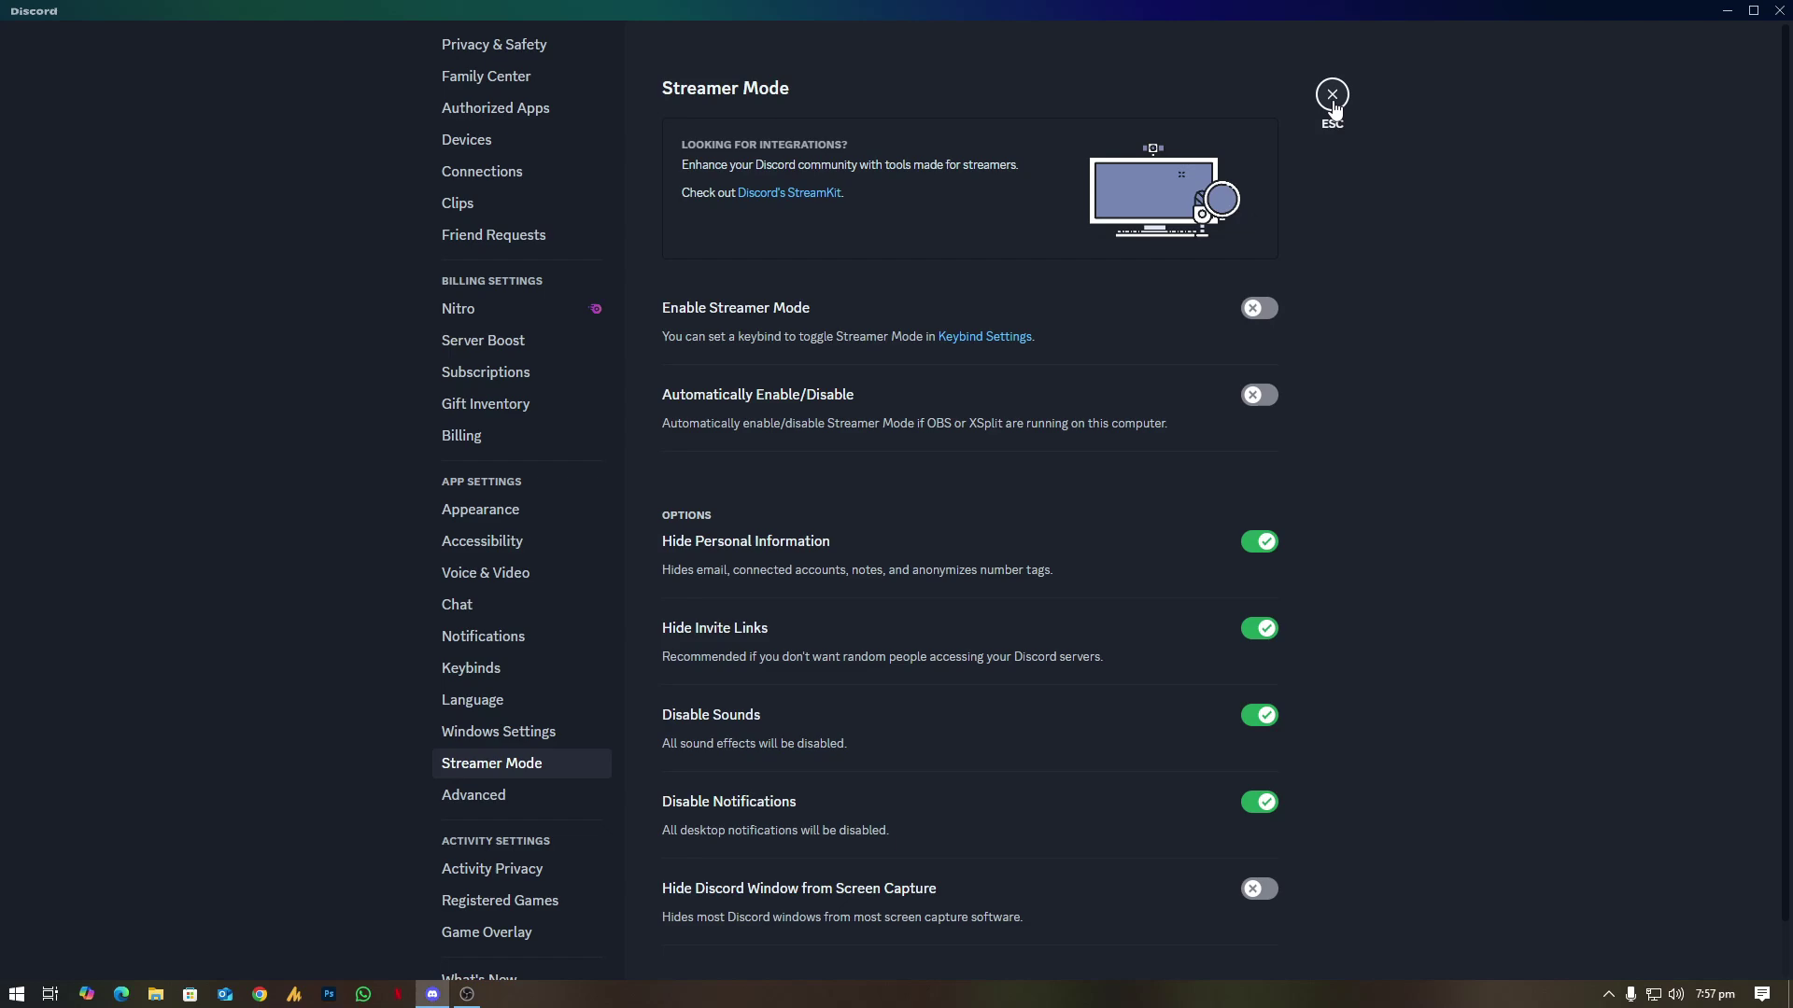
Disable hardware acceleration under Advanced and confirm so Discord relaunches.
left_click(519, 801)
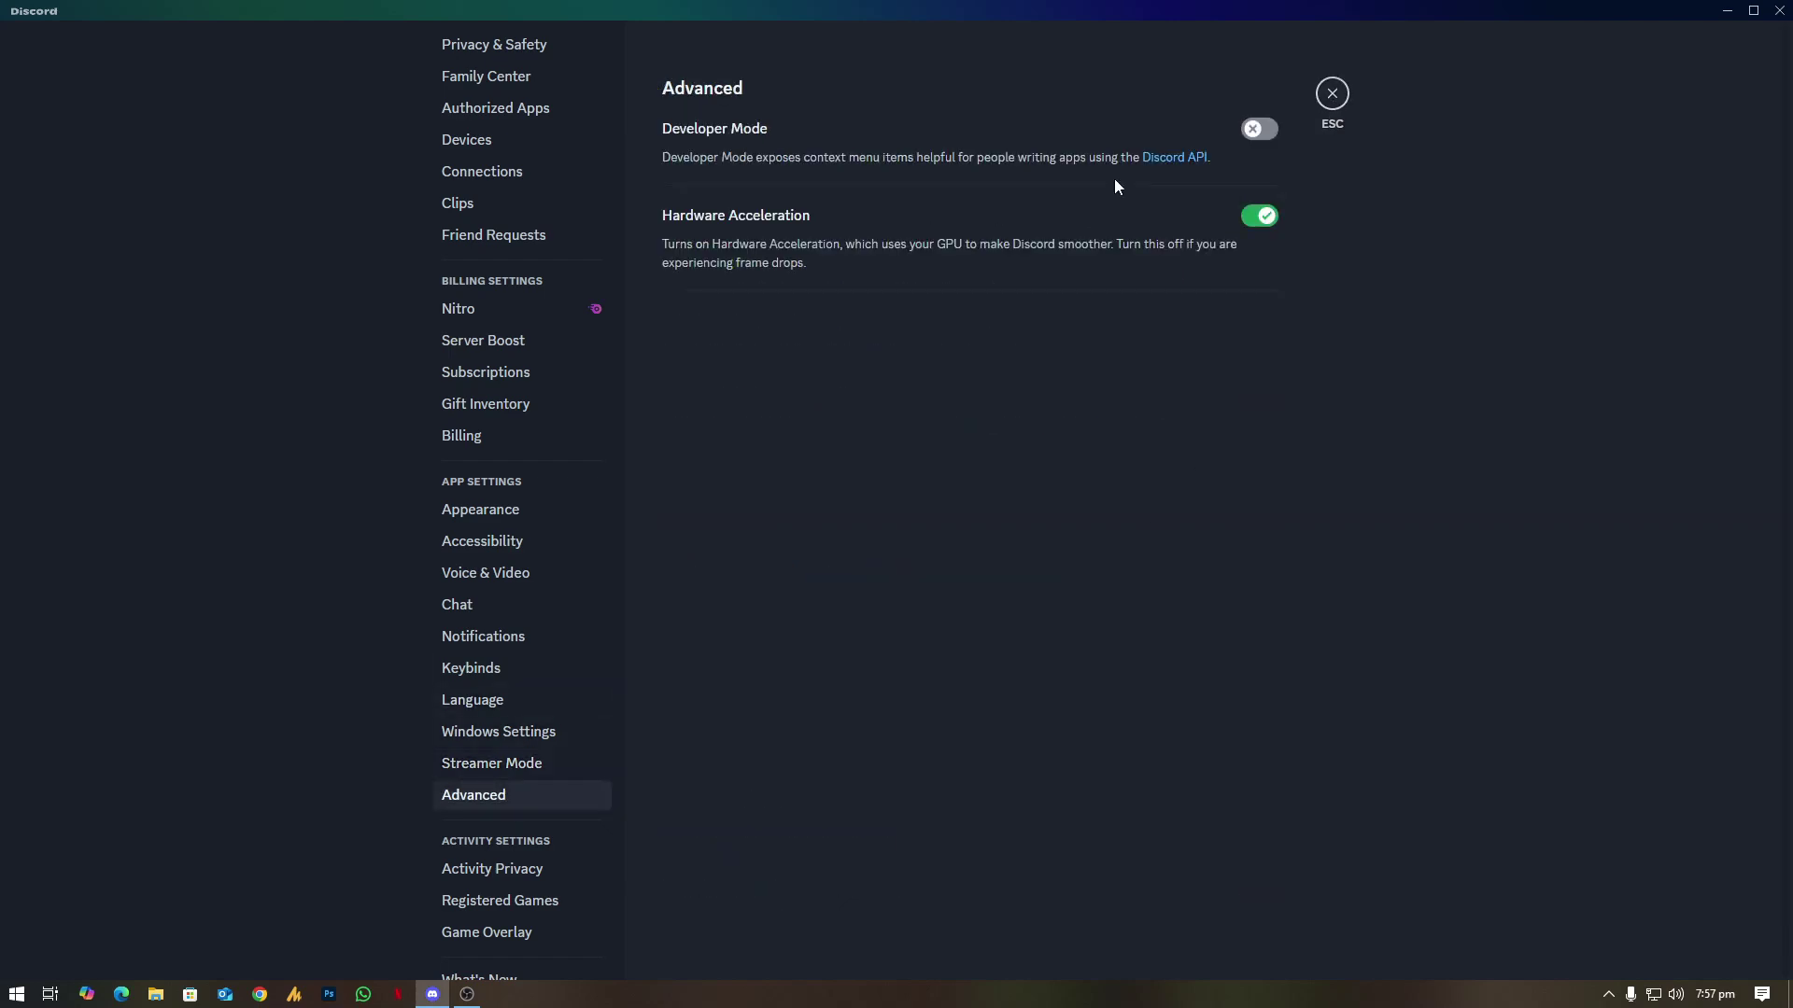
left_click(1263, 219)
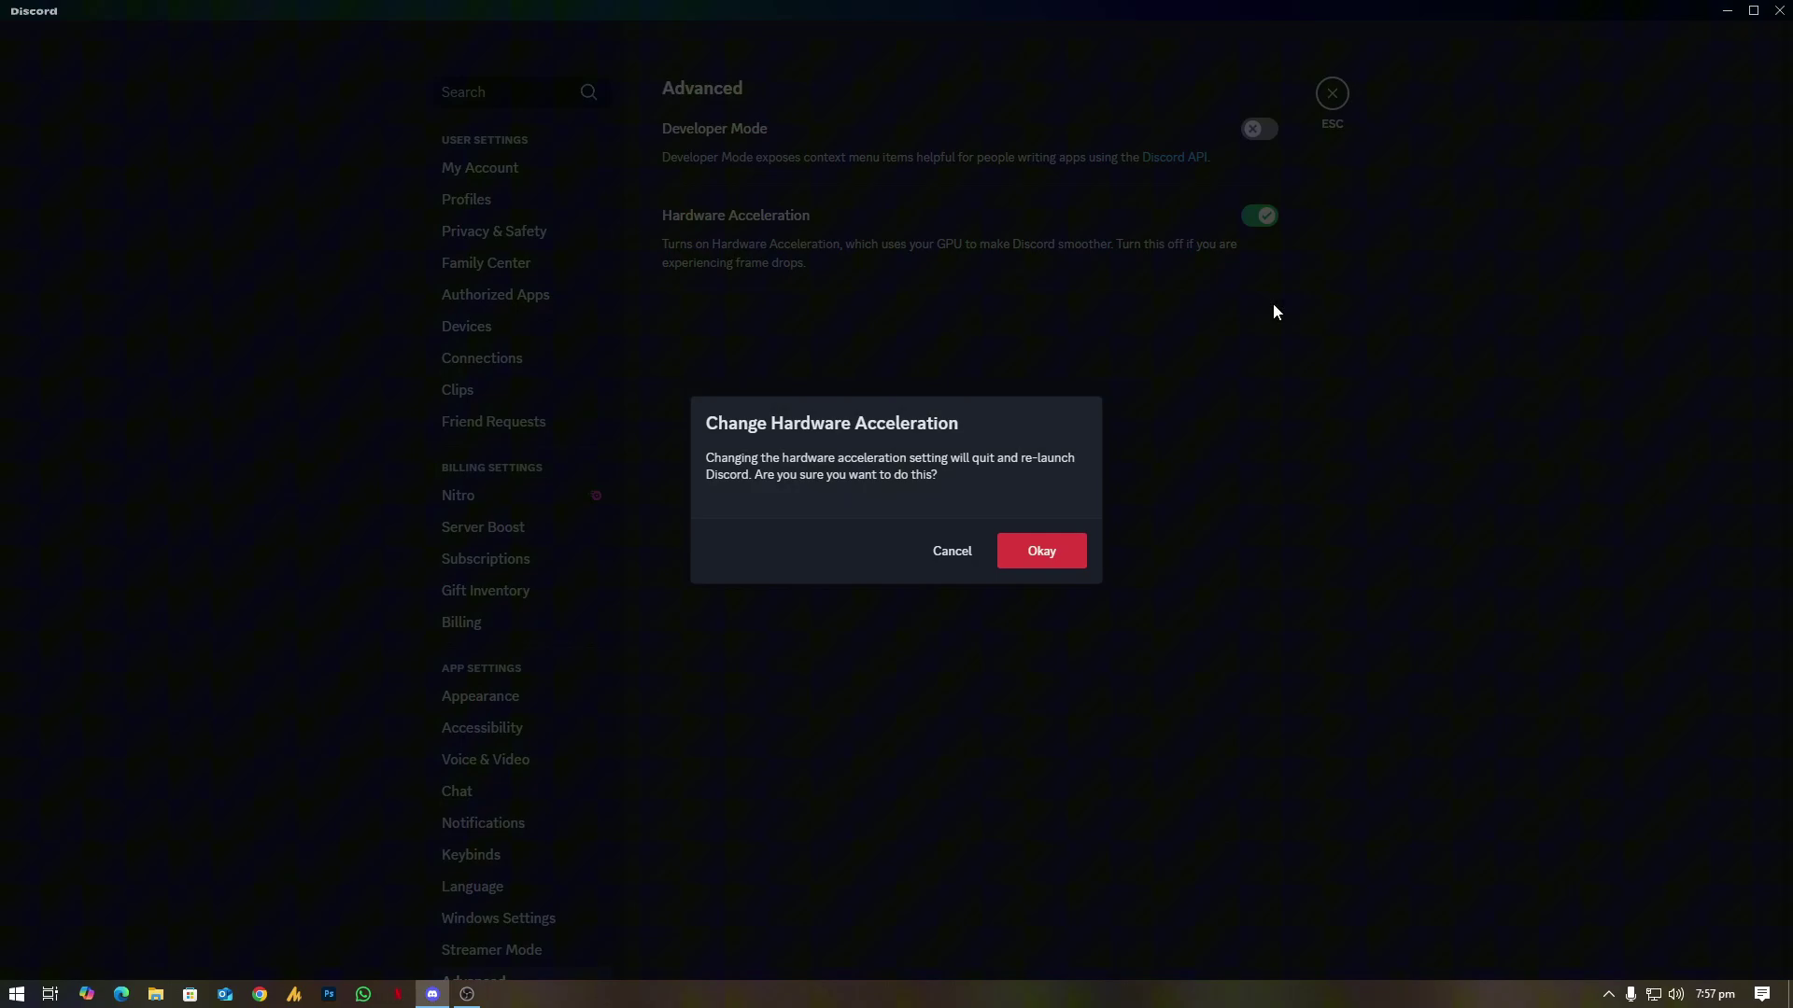
left_click(1042, 552)
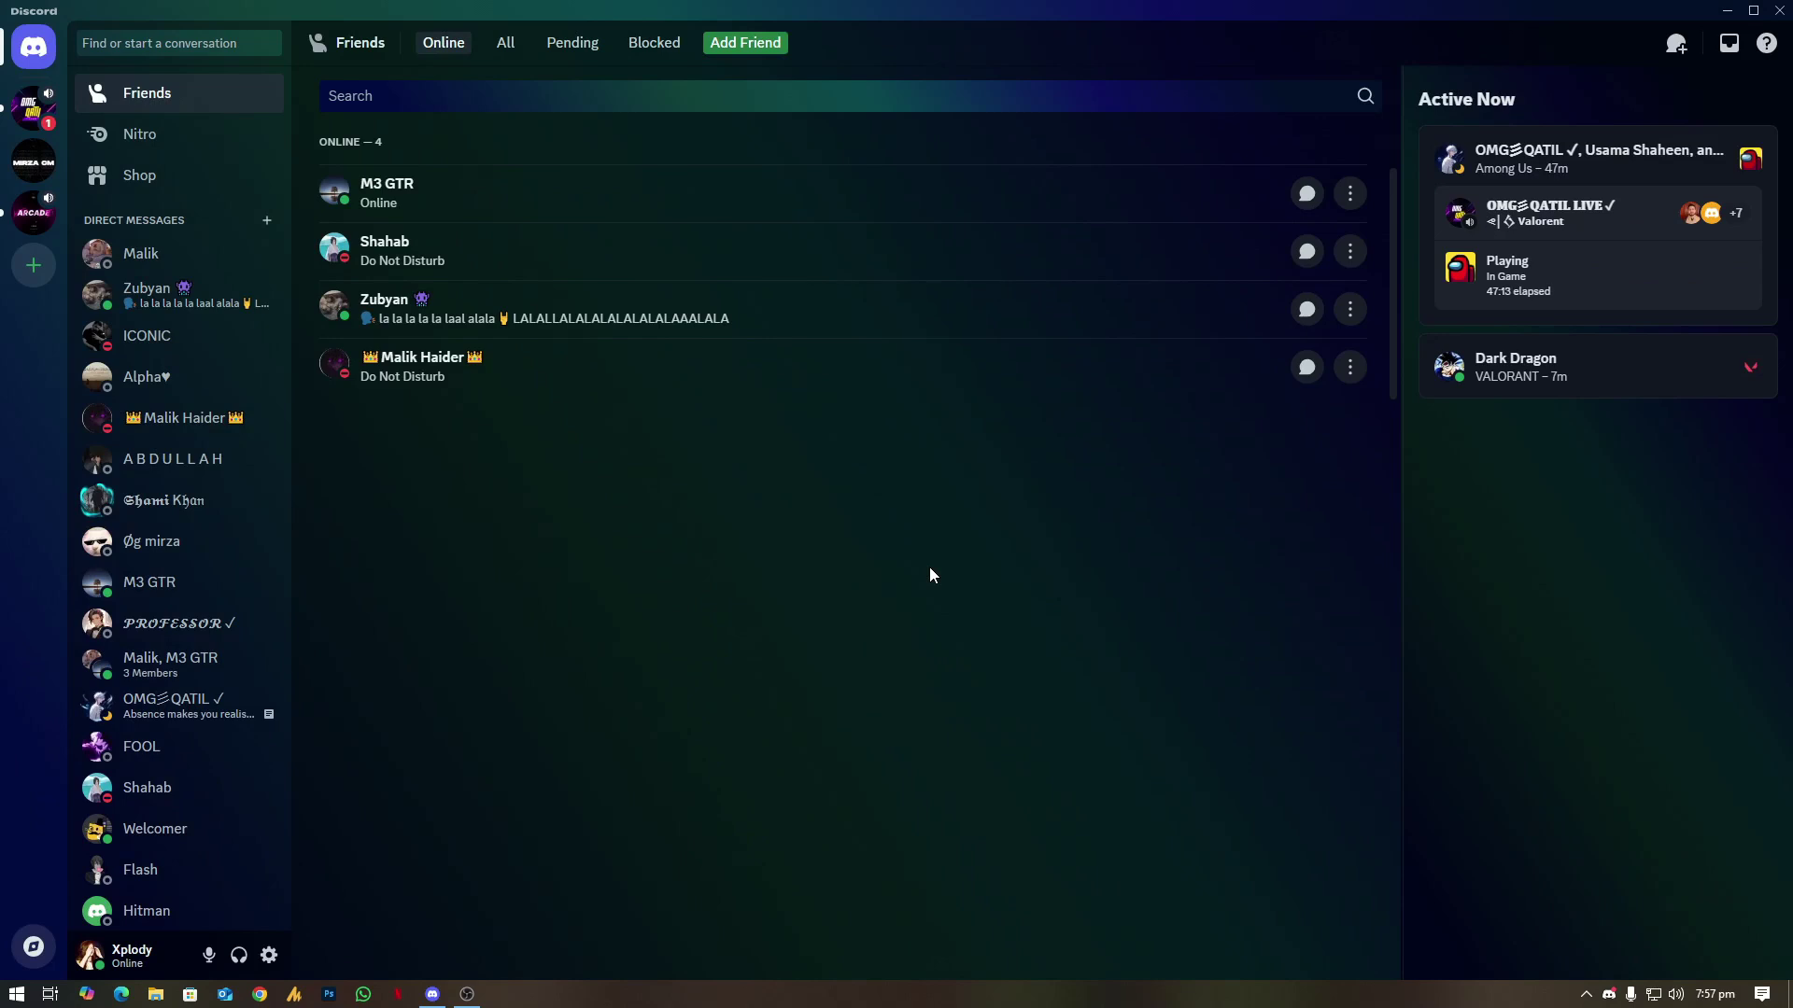
Minimize Discord, then open and close the NVIDIA Control Panel from the system tray.
left_click(1727, 10)
left_click(1592, 995)
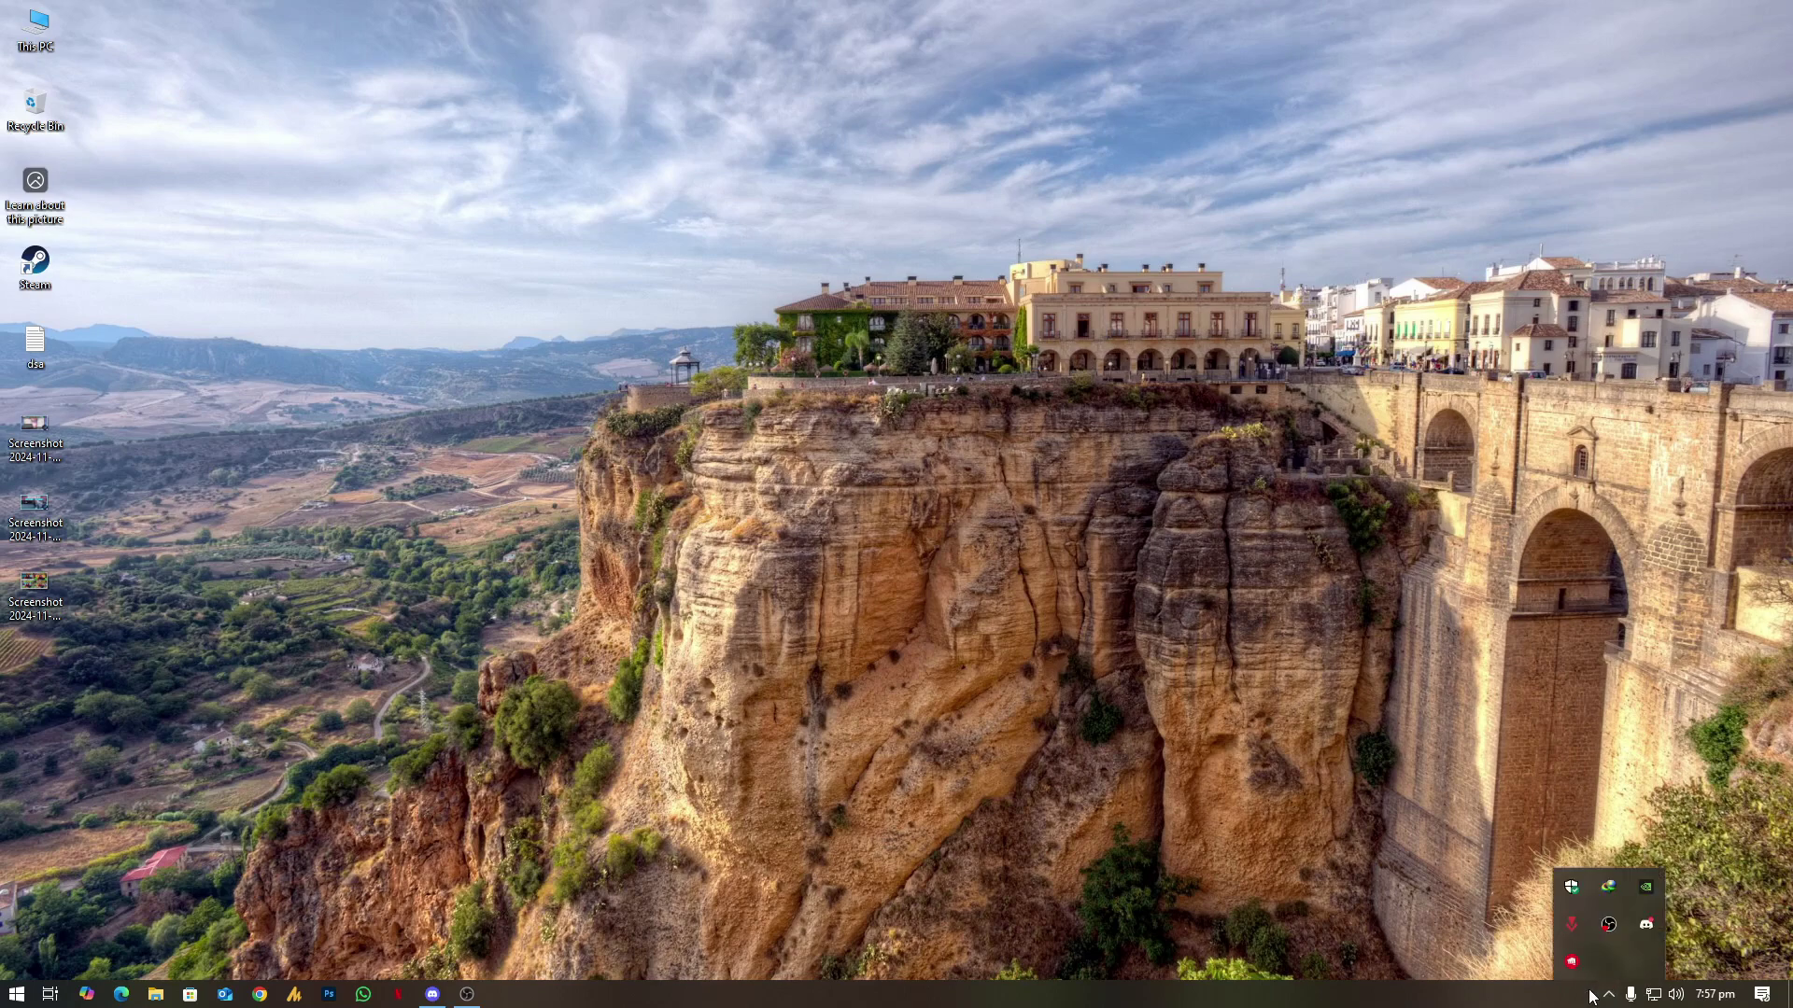
right_click(1646, 887)
left_click(1671, 927)
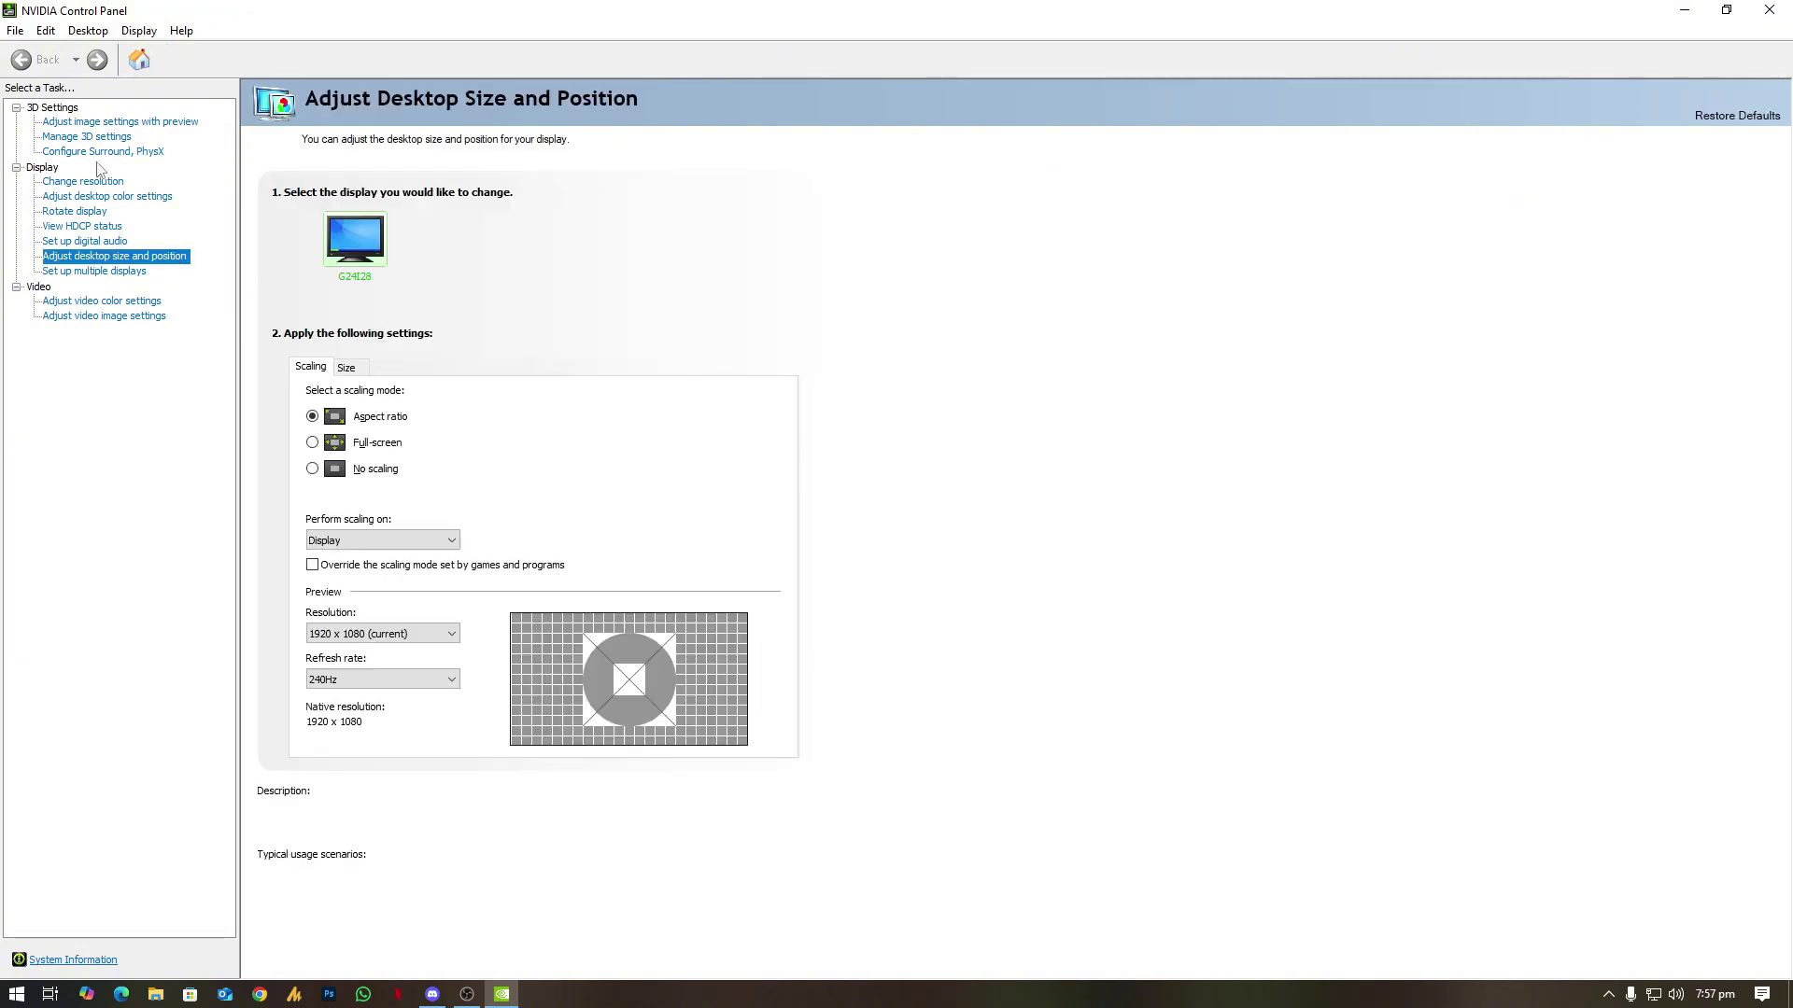
left_click(1769, 10)
Check that NVIDIA App's Drivers page shows Game Ready Driver 566.14, then close the app.
left_click(1608, 994)
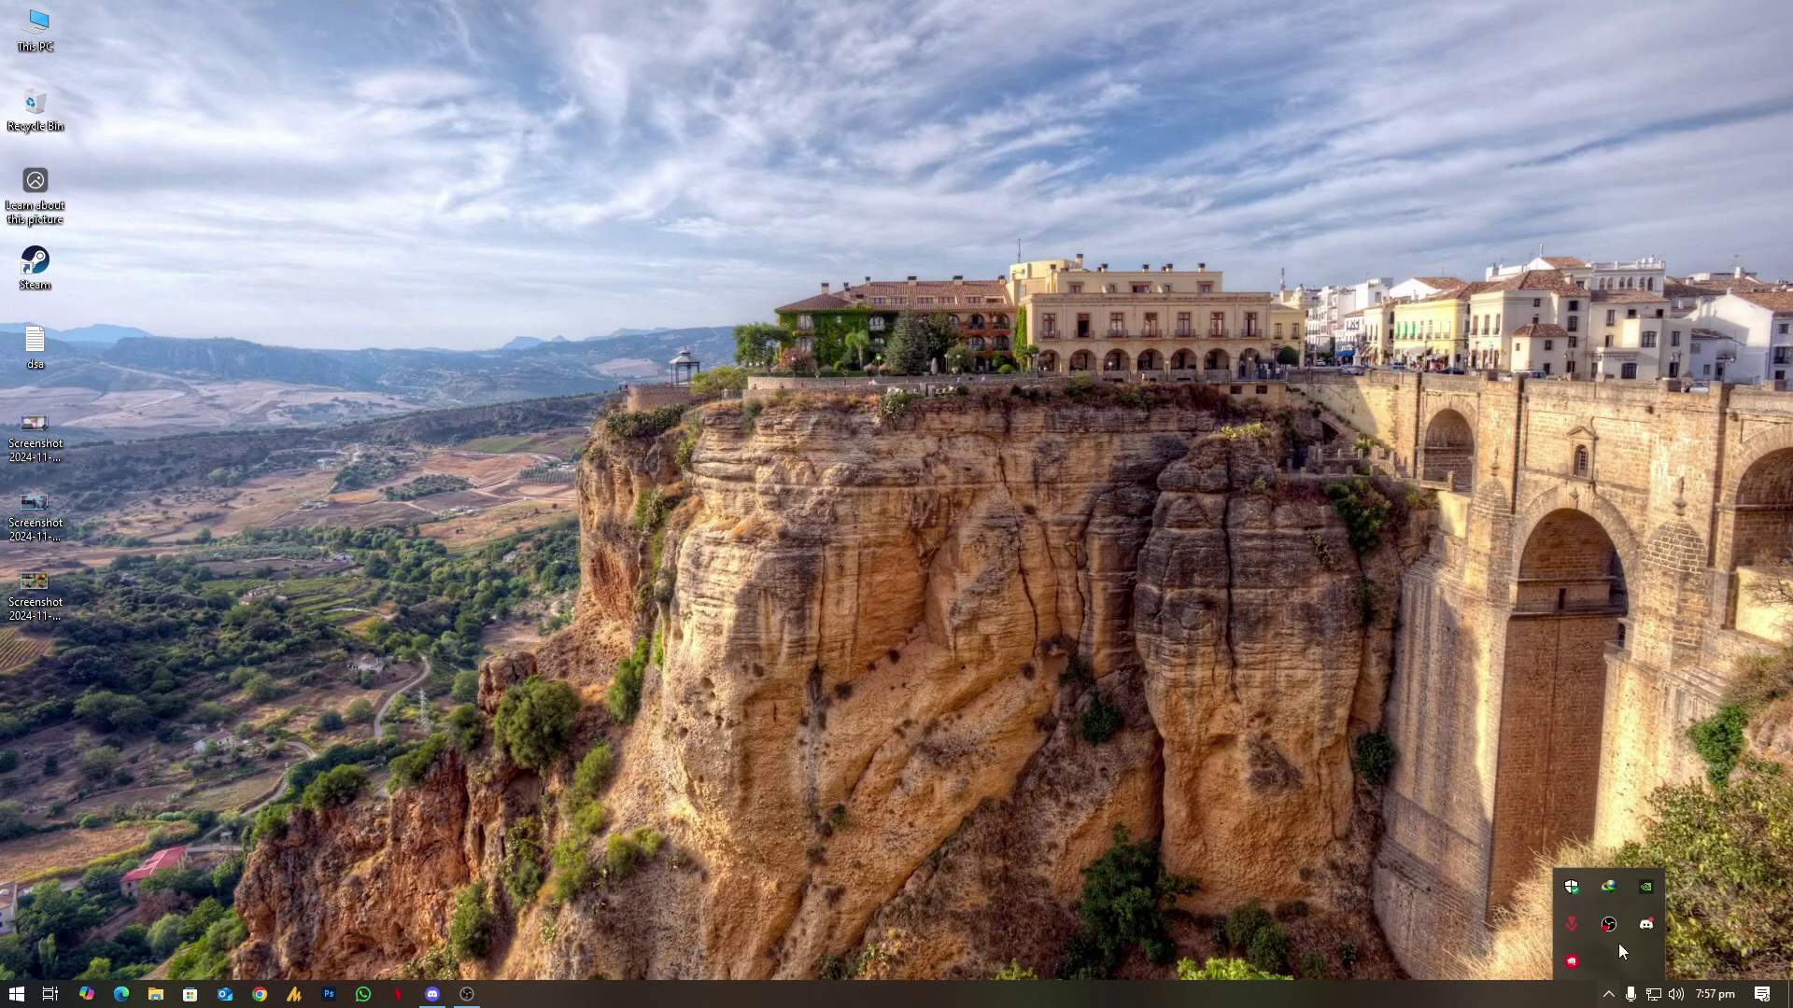
right_click(1654, 890)
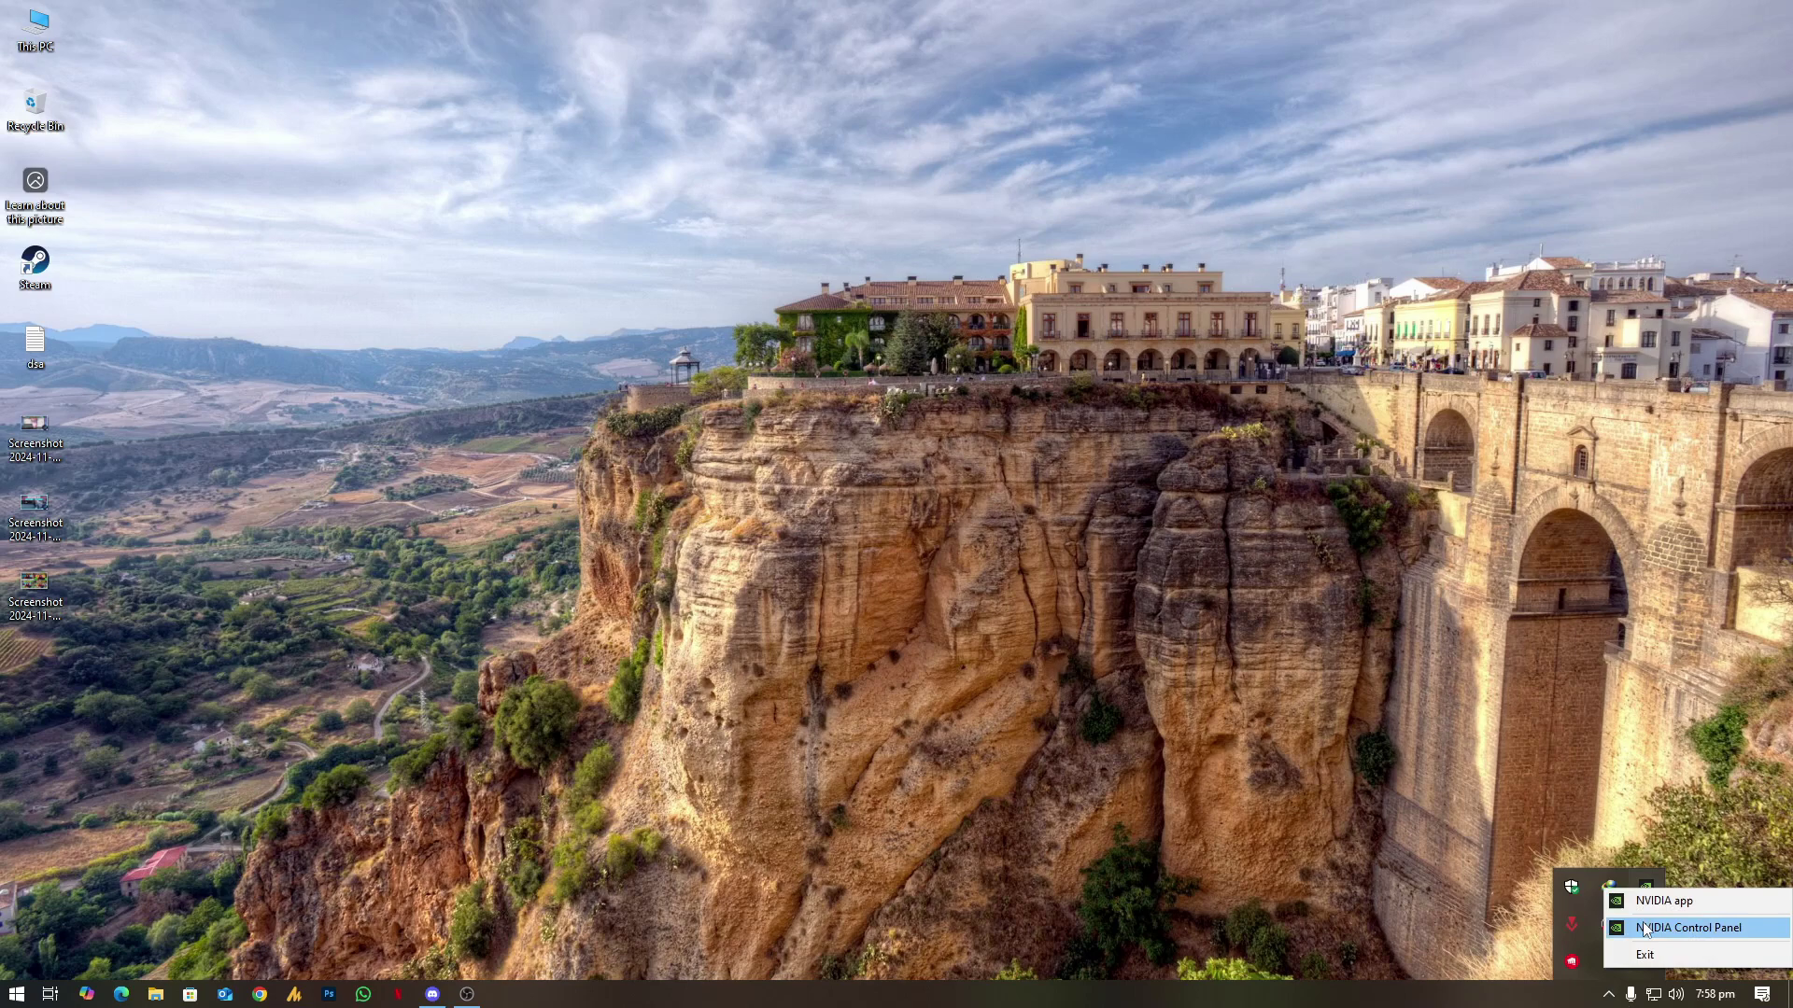
left_click(1702, 901)
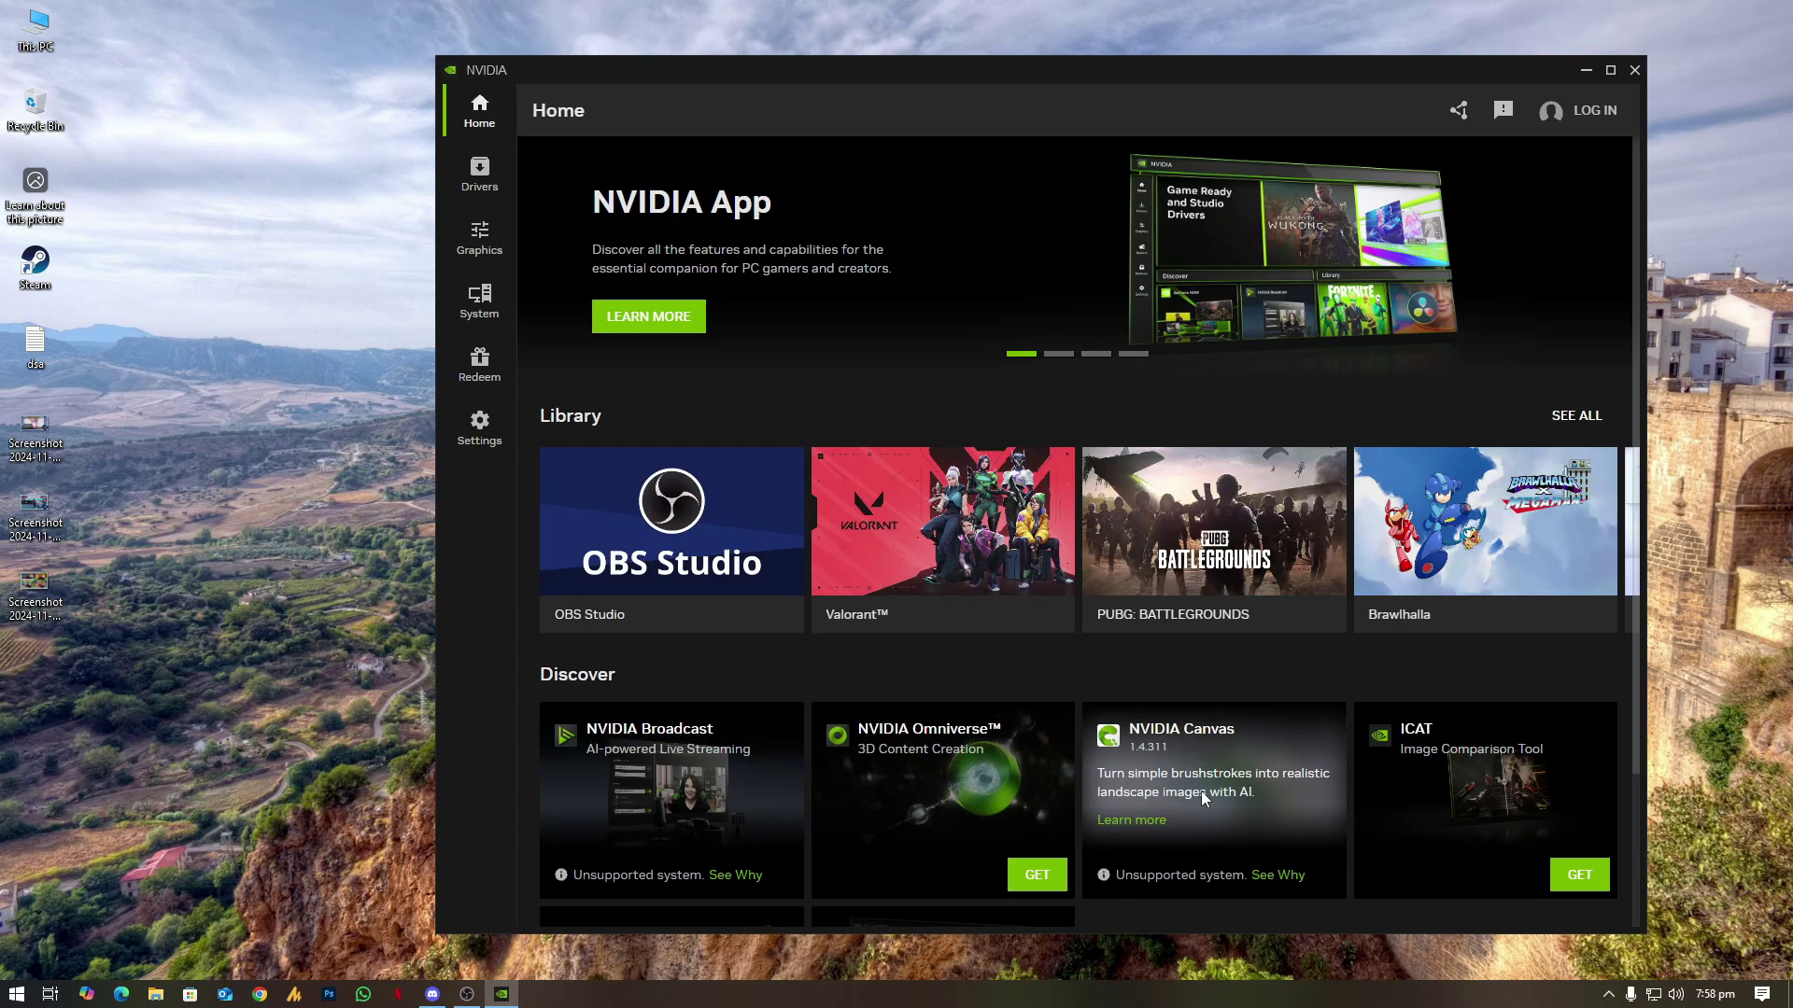
left_click(494, 186)
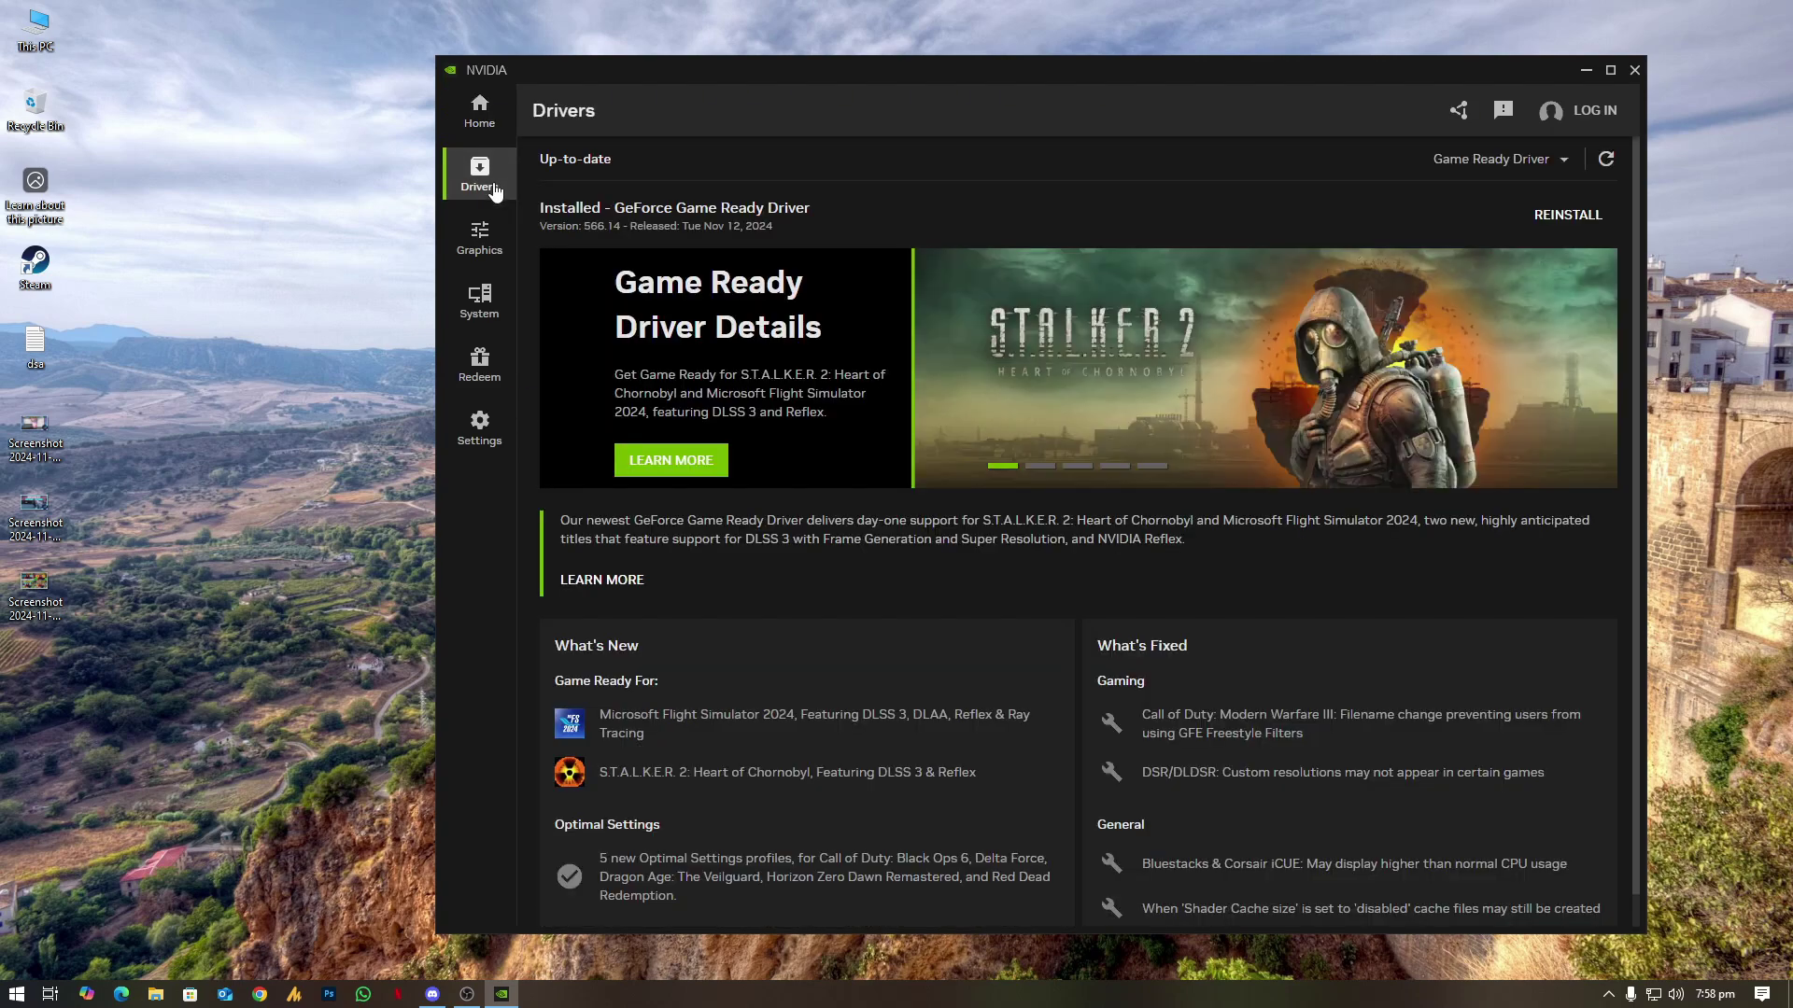
left_click(1554, 164)
left_click(1405, 213)
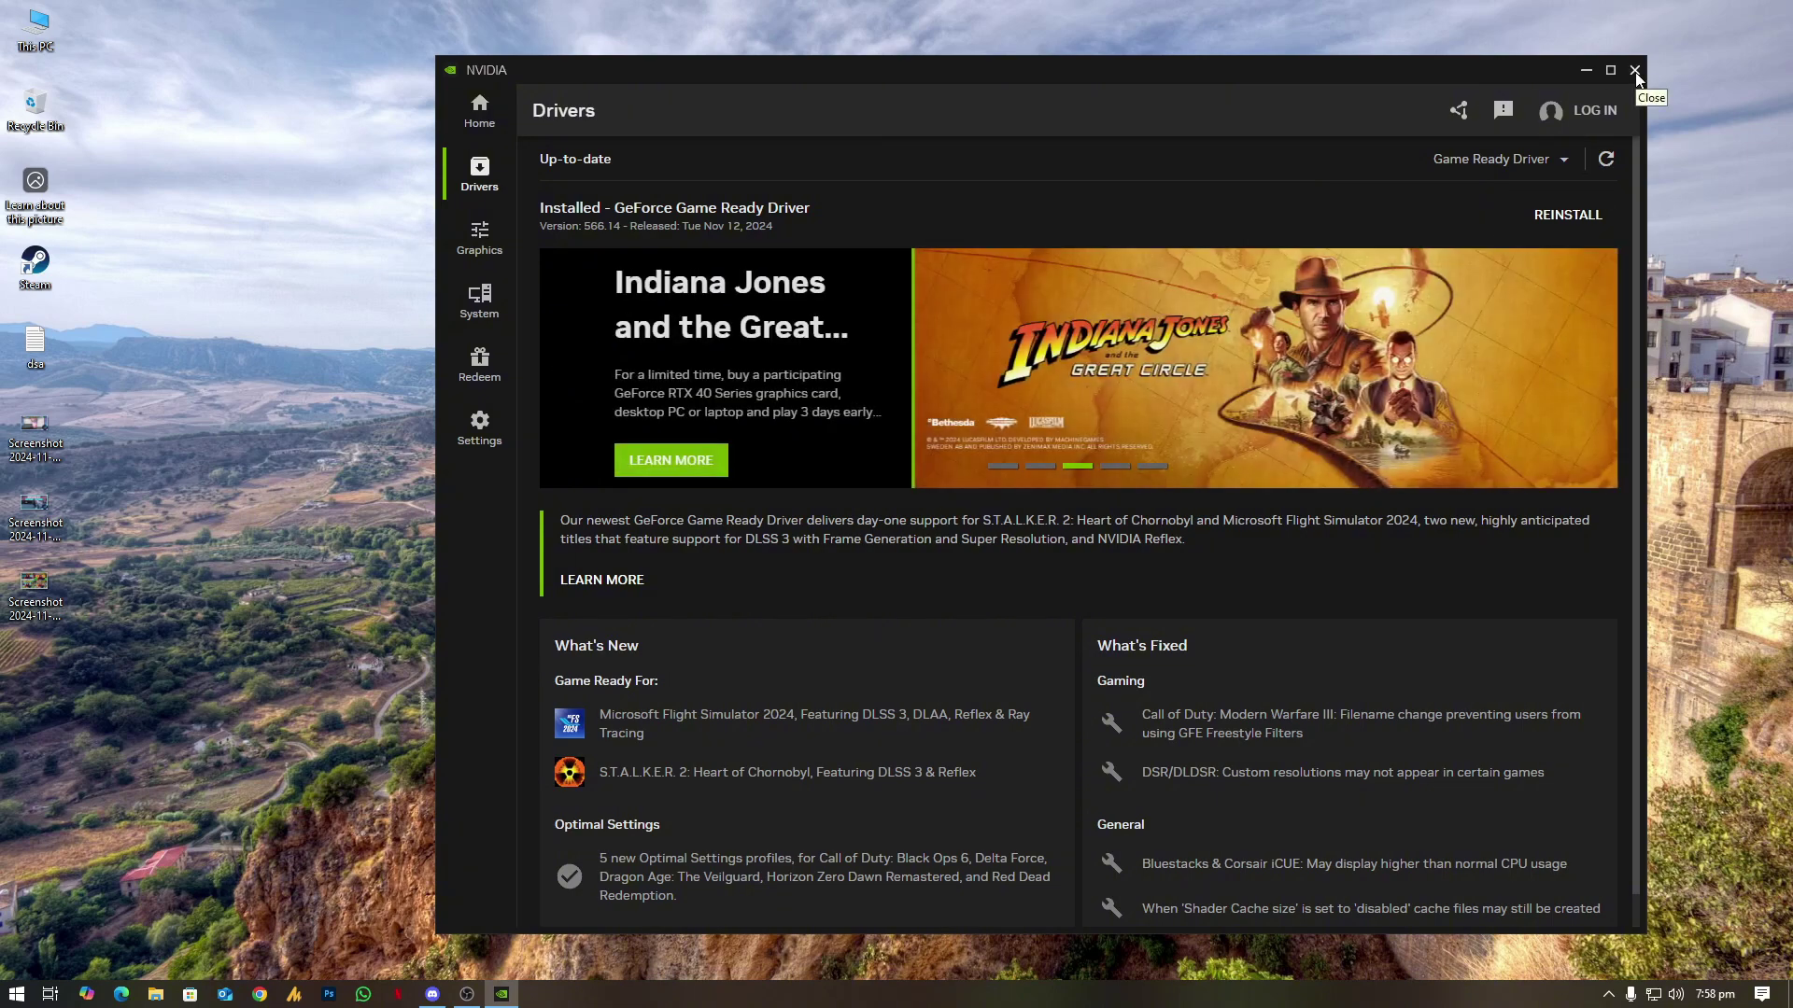
left_click(1634, 71)
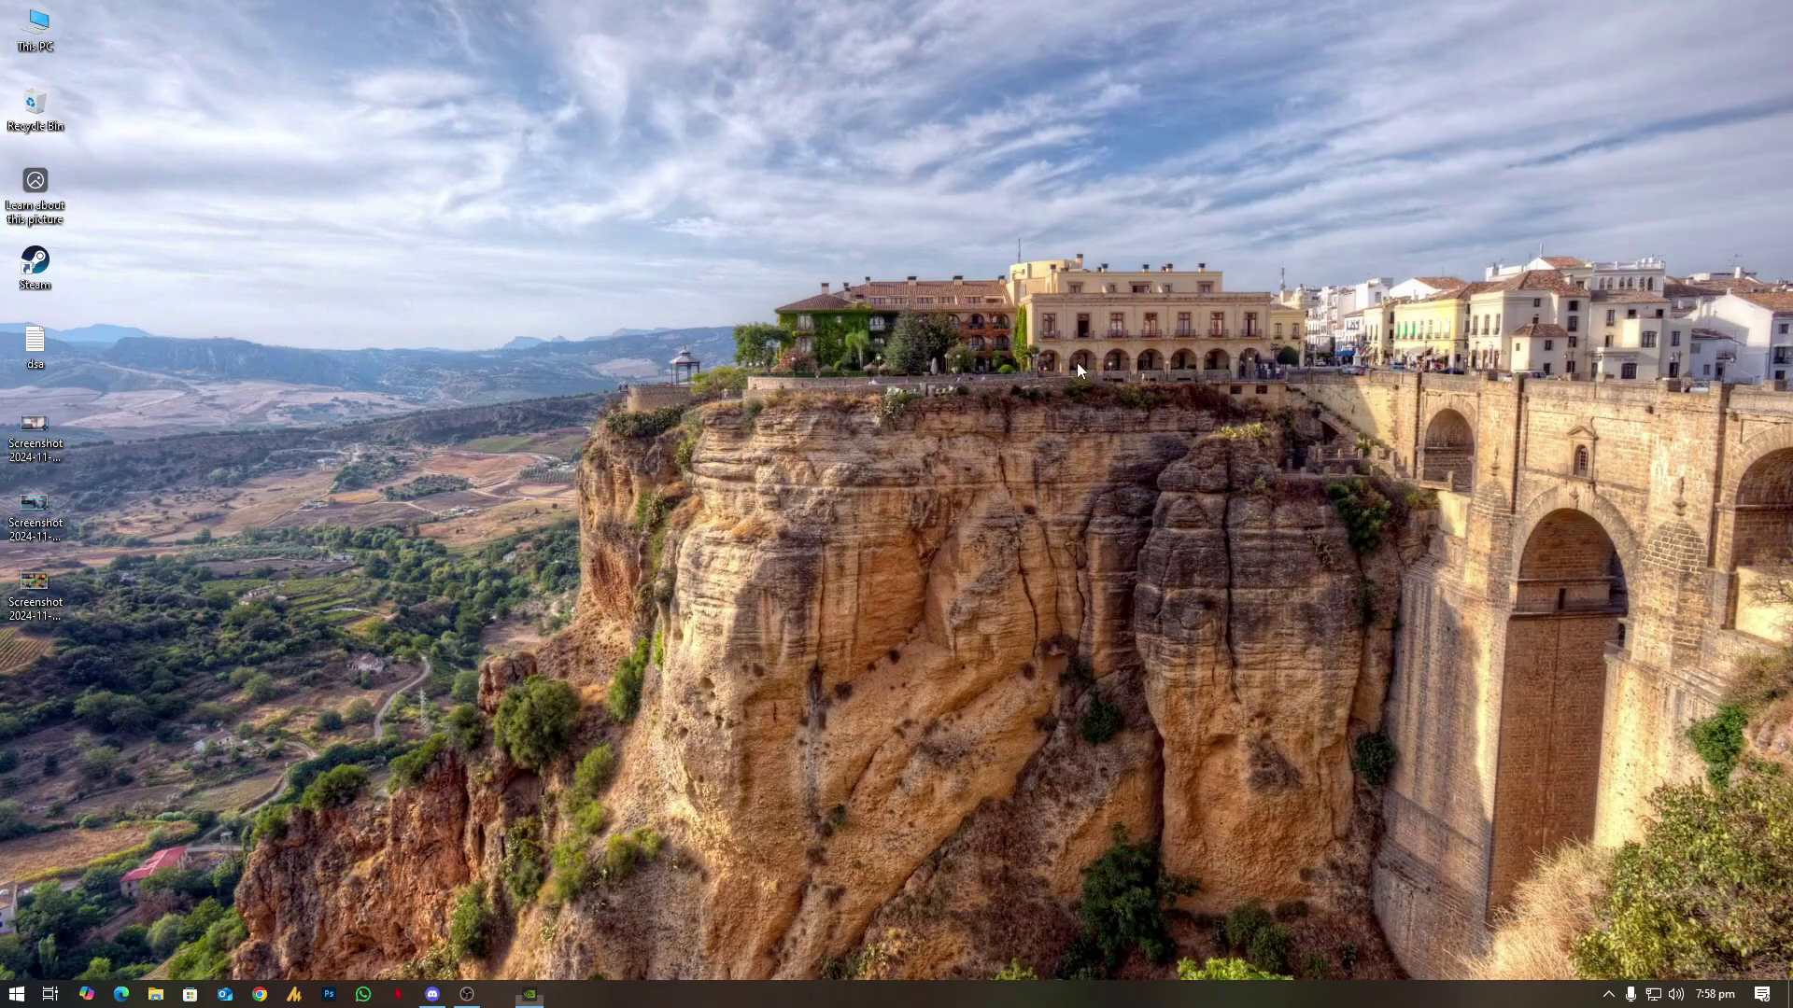
Google 'Nvidia drivers 1060 6gb' in Chrome.
left_click(260, 995)
mouse_move(267, 1001)
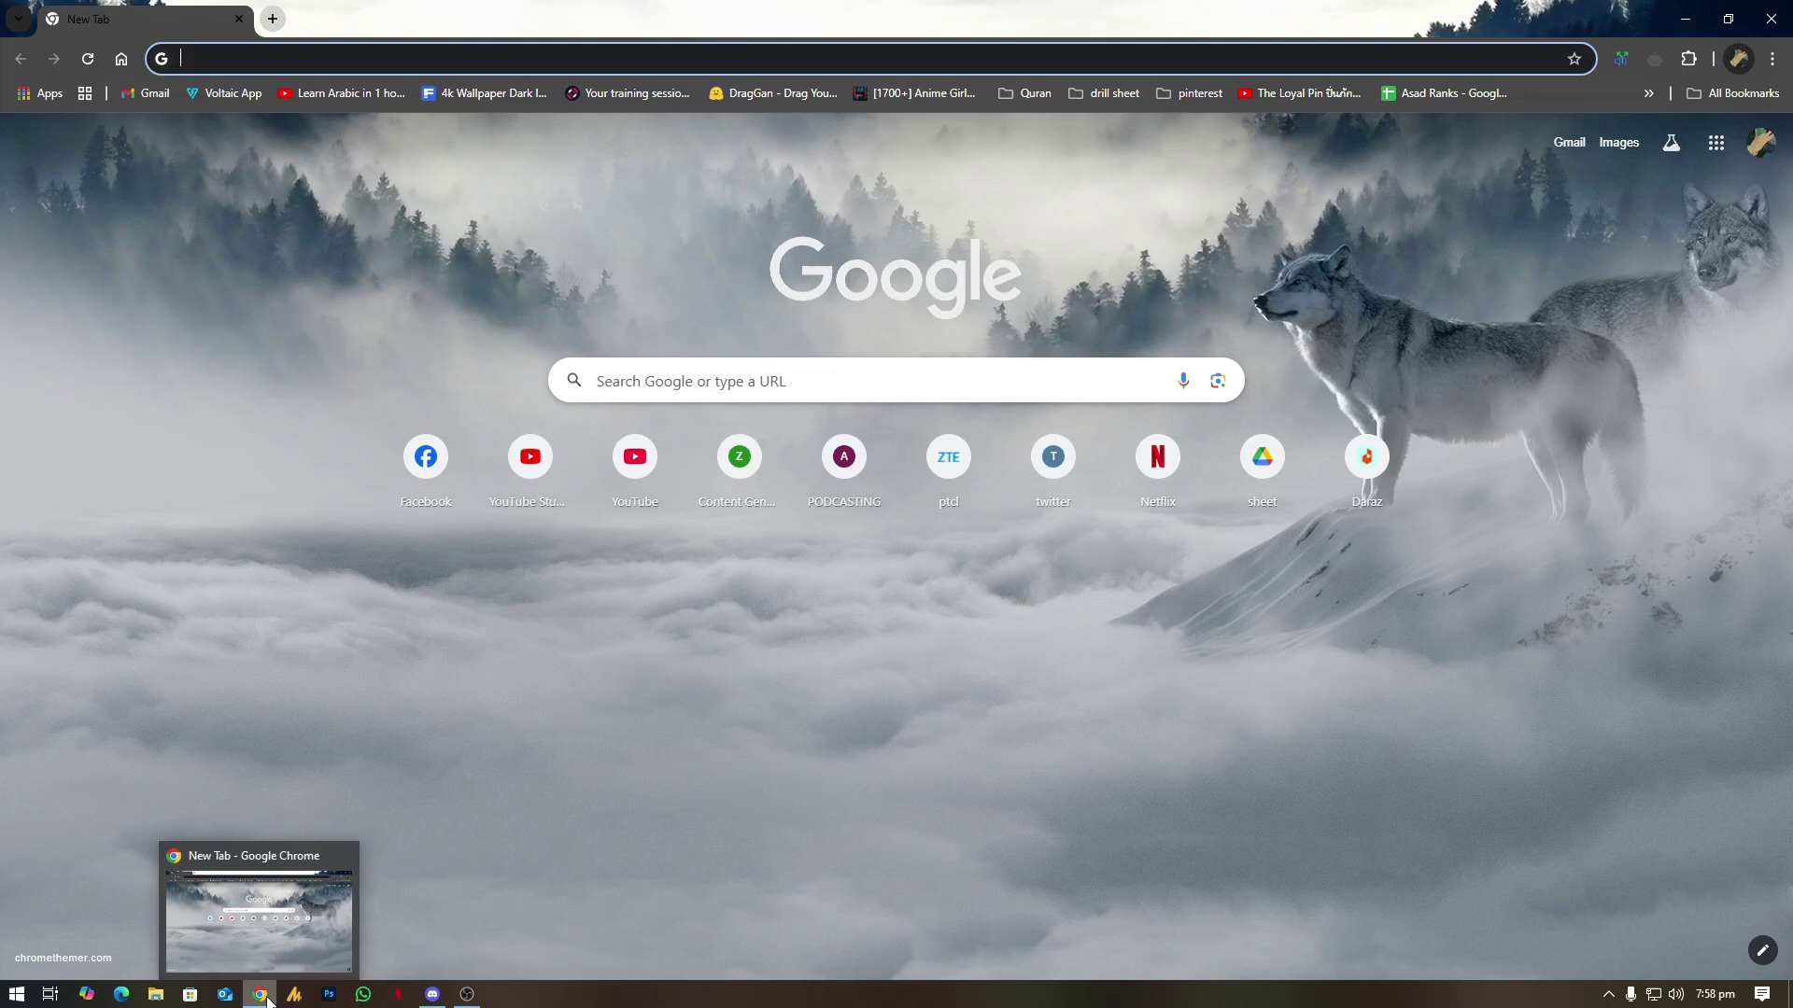
type("Nv")
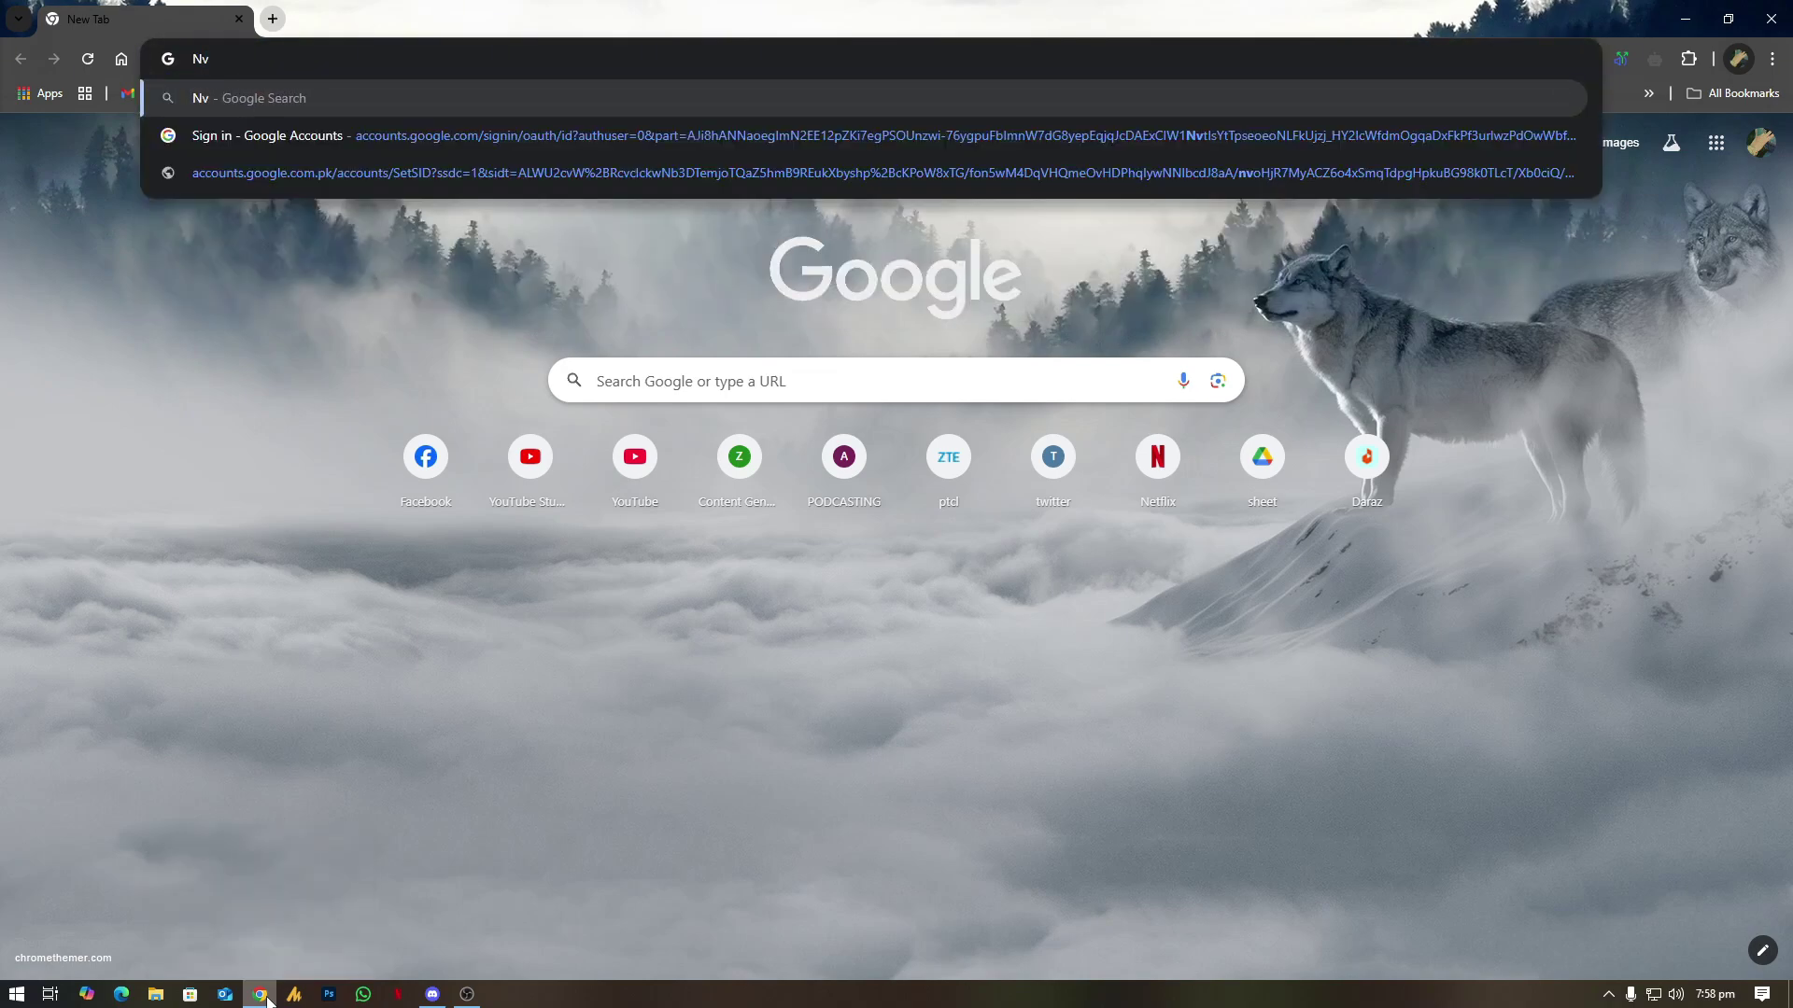
type("idia dr")
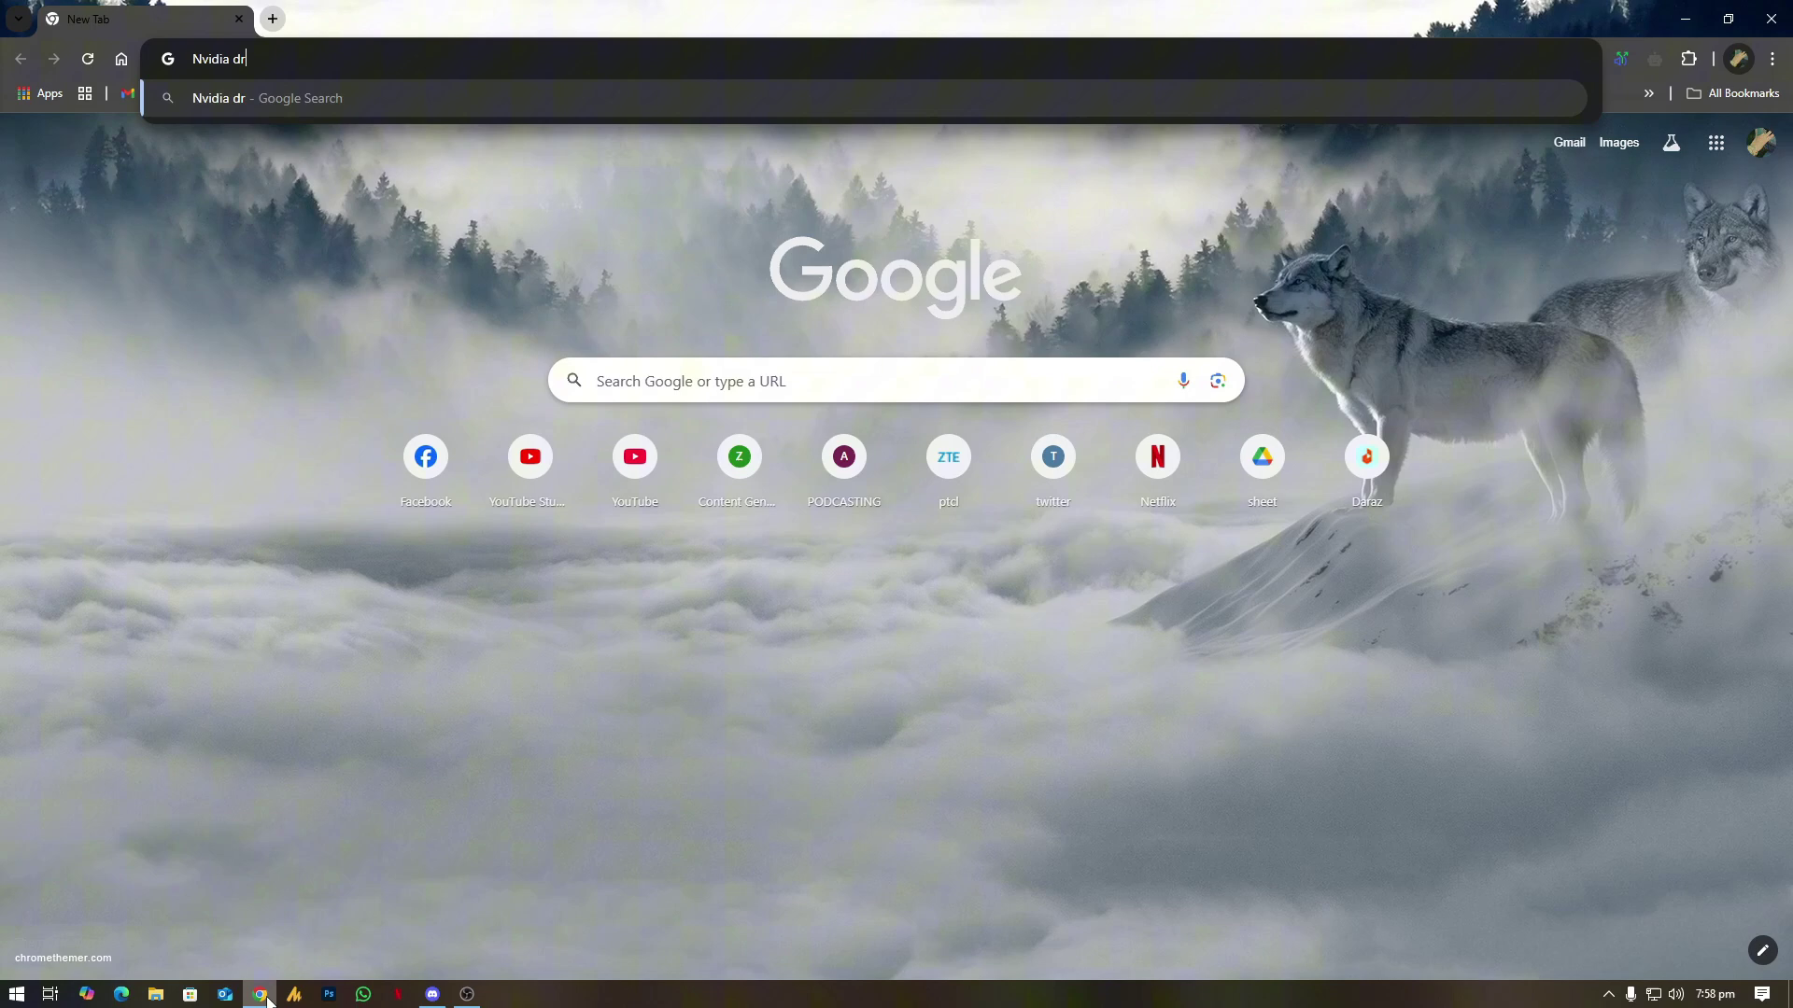
type("ivers 1060 6gb")
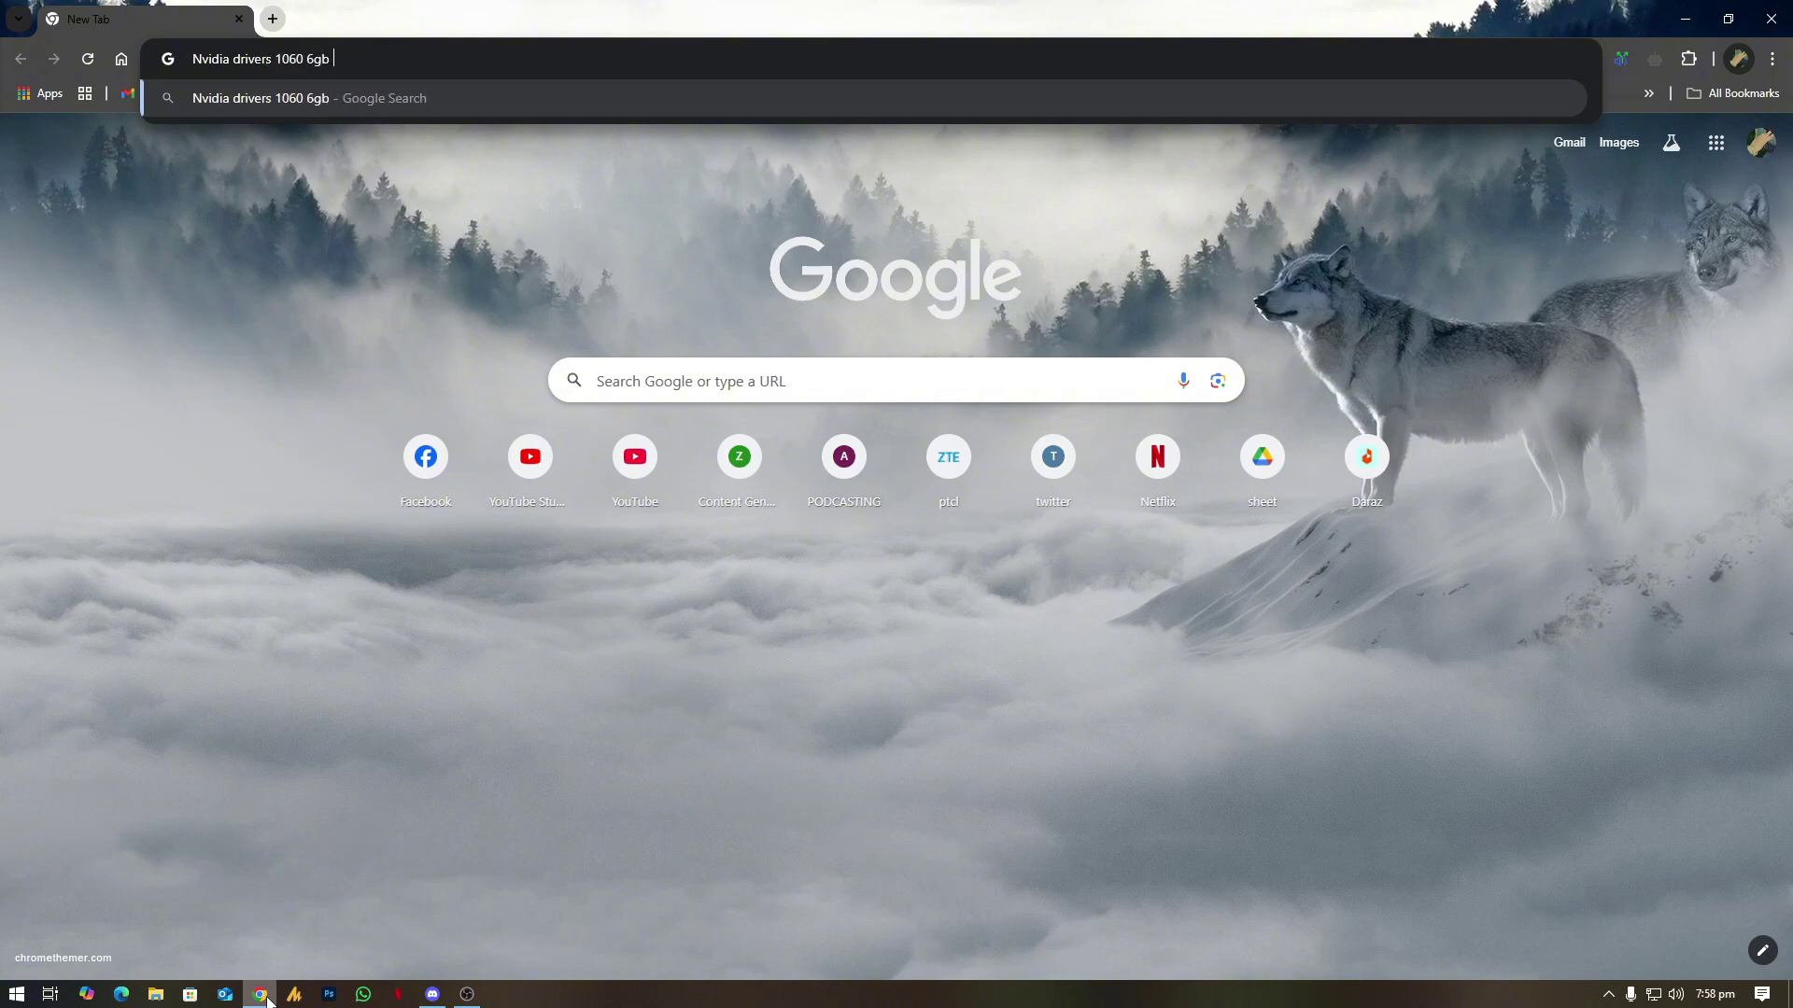
type(" gp")
key("BackSpace")
key("BackSpace")
key("Return")
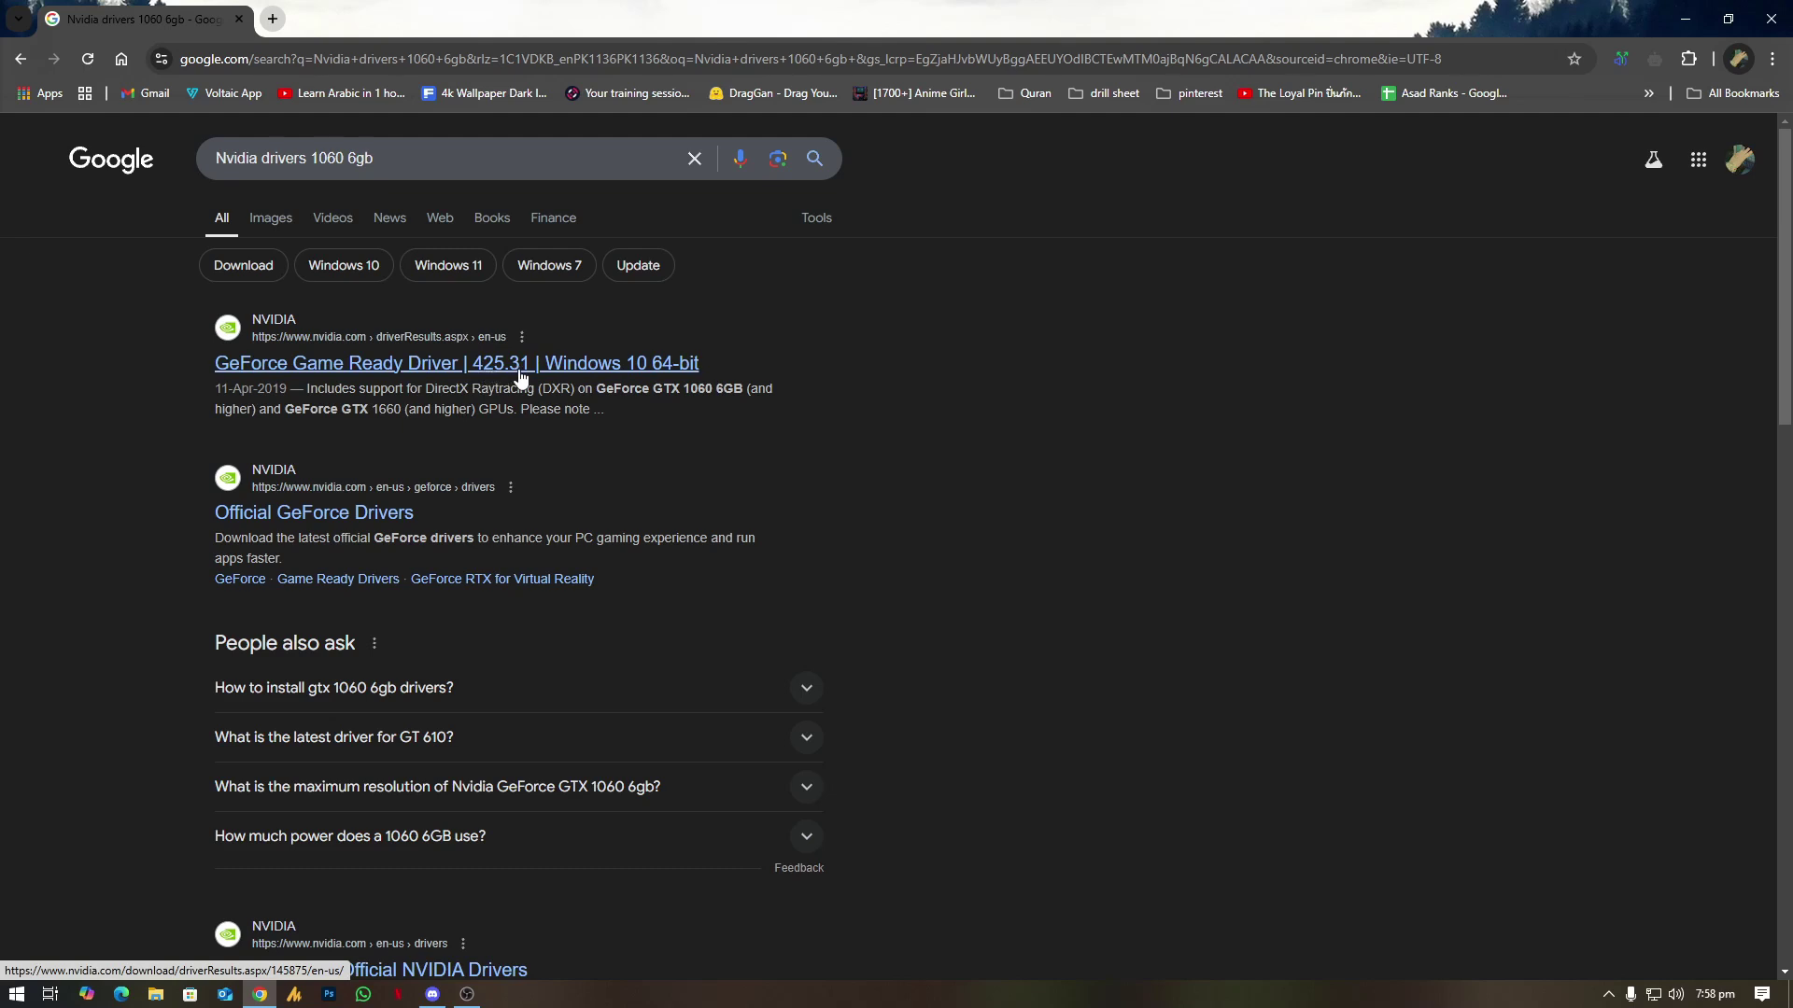
Narrow the search to 'Nvidia drivers' and open the official nvidia.com drivers result.
left_click(514, 154)
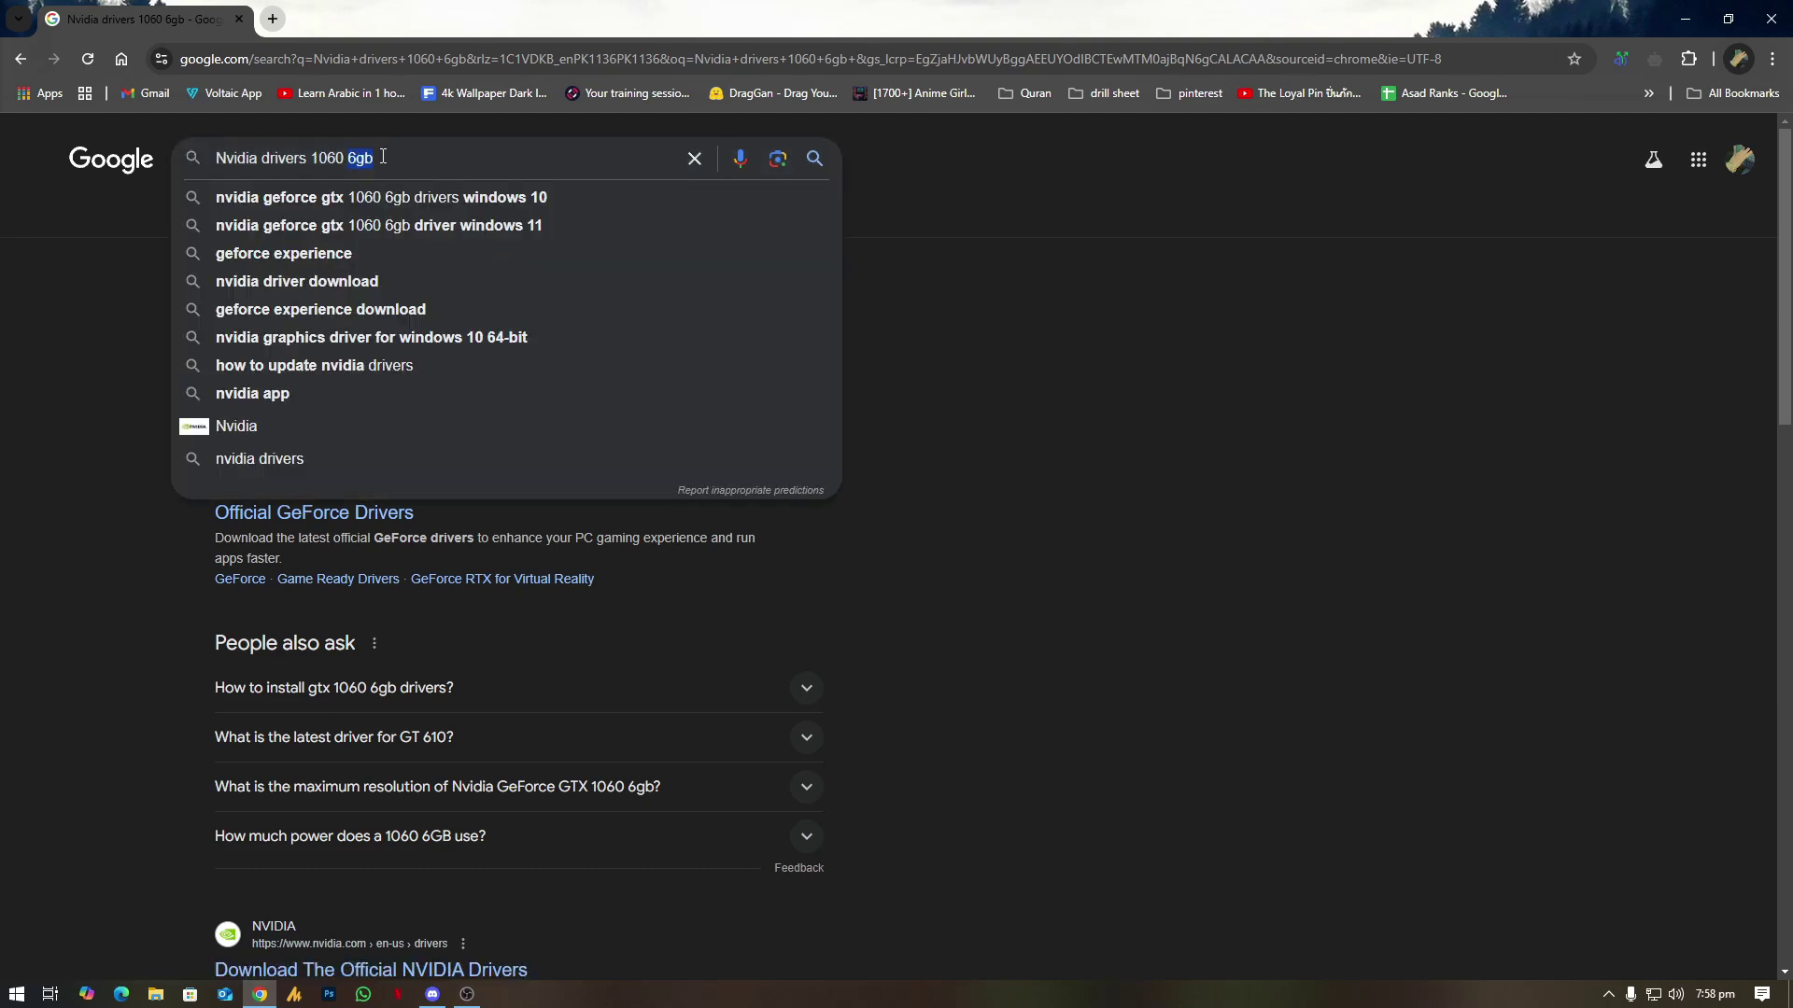
key("ctrl+shift+Left")
key("ctrl+shift+Left")
key("BackSpace")
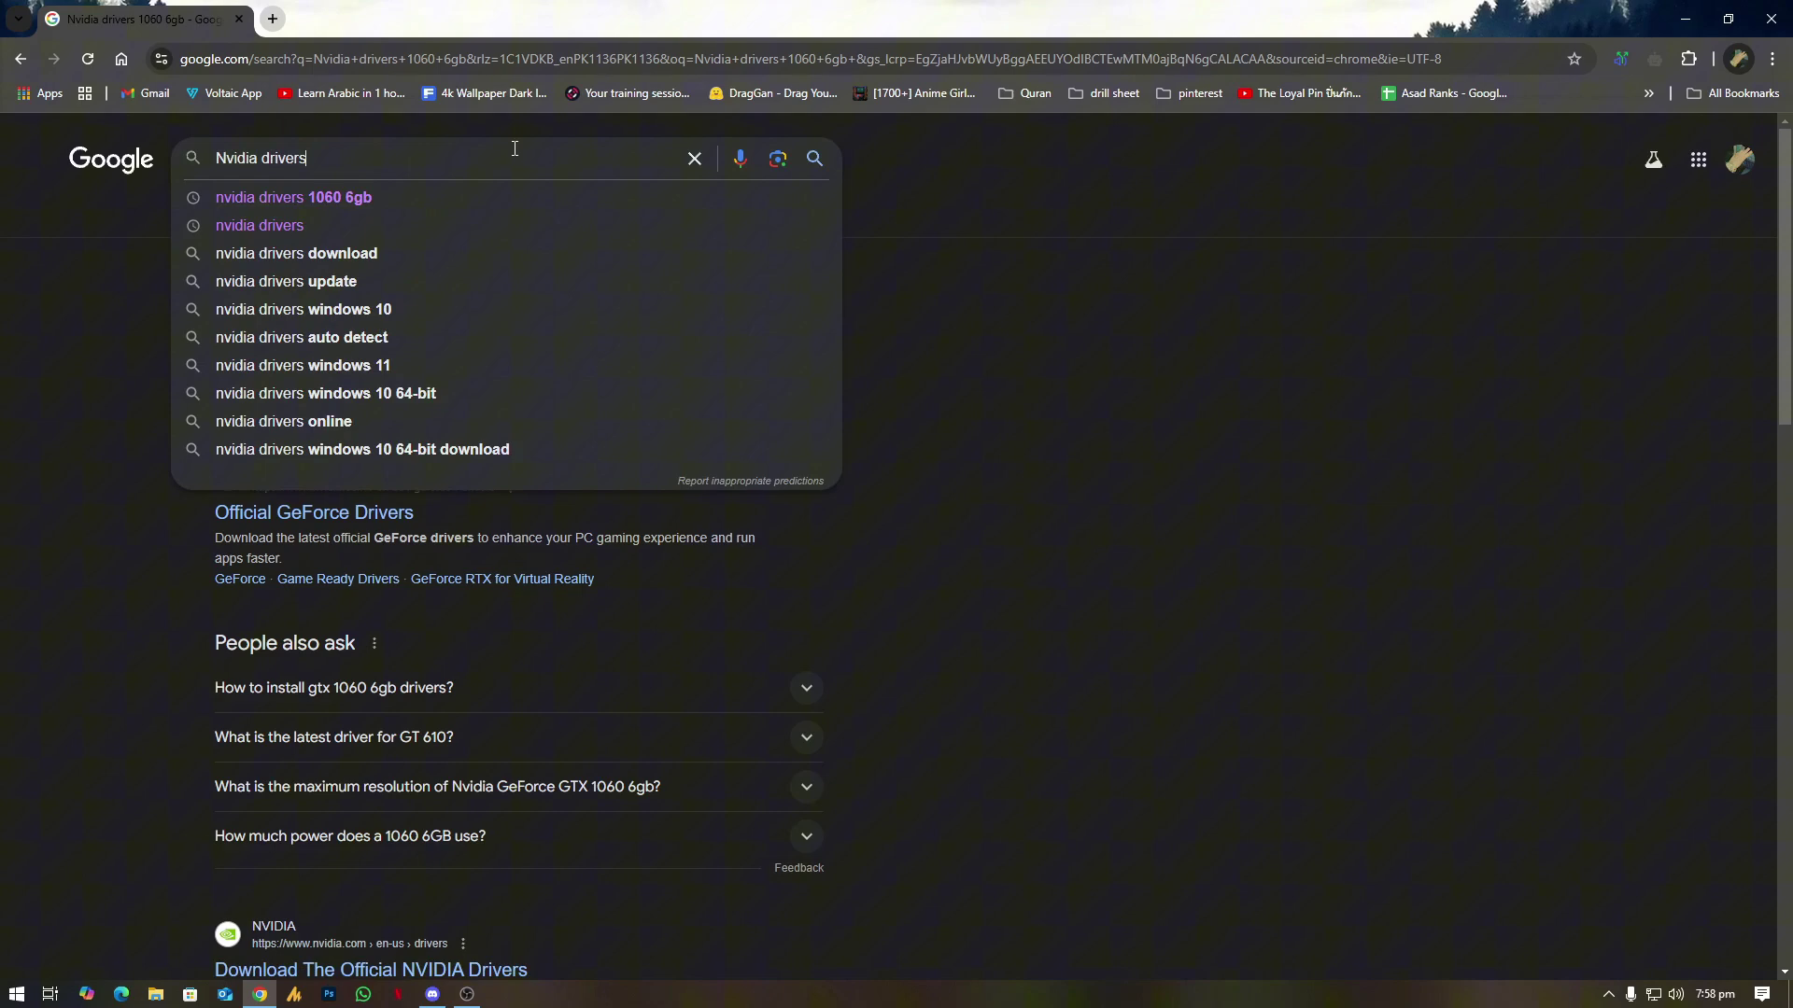
key("Return")
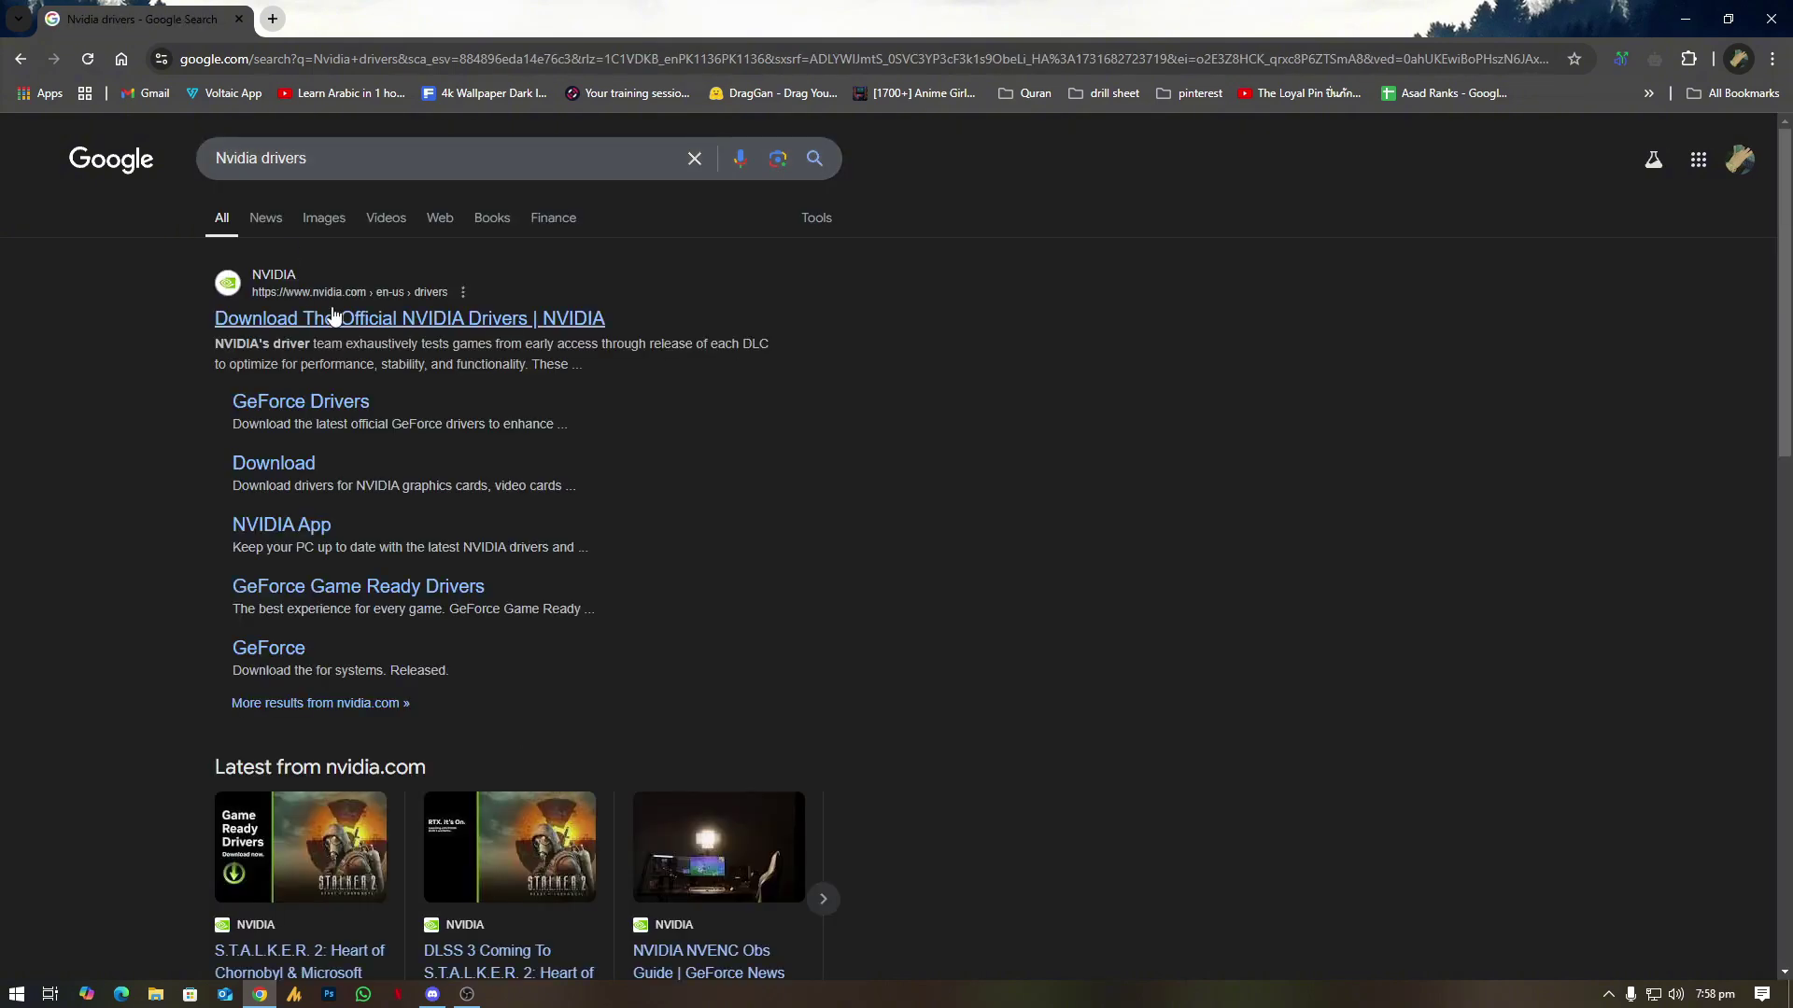
left_click(504, 321)
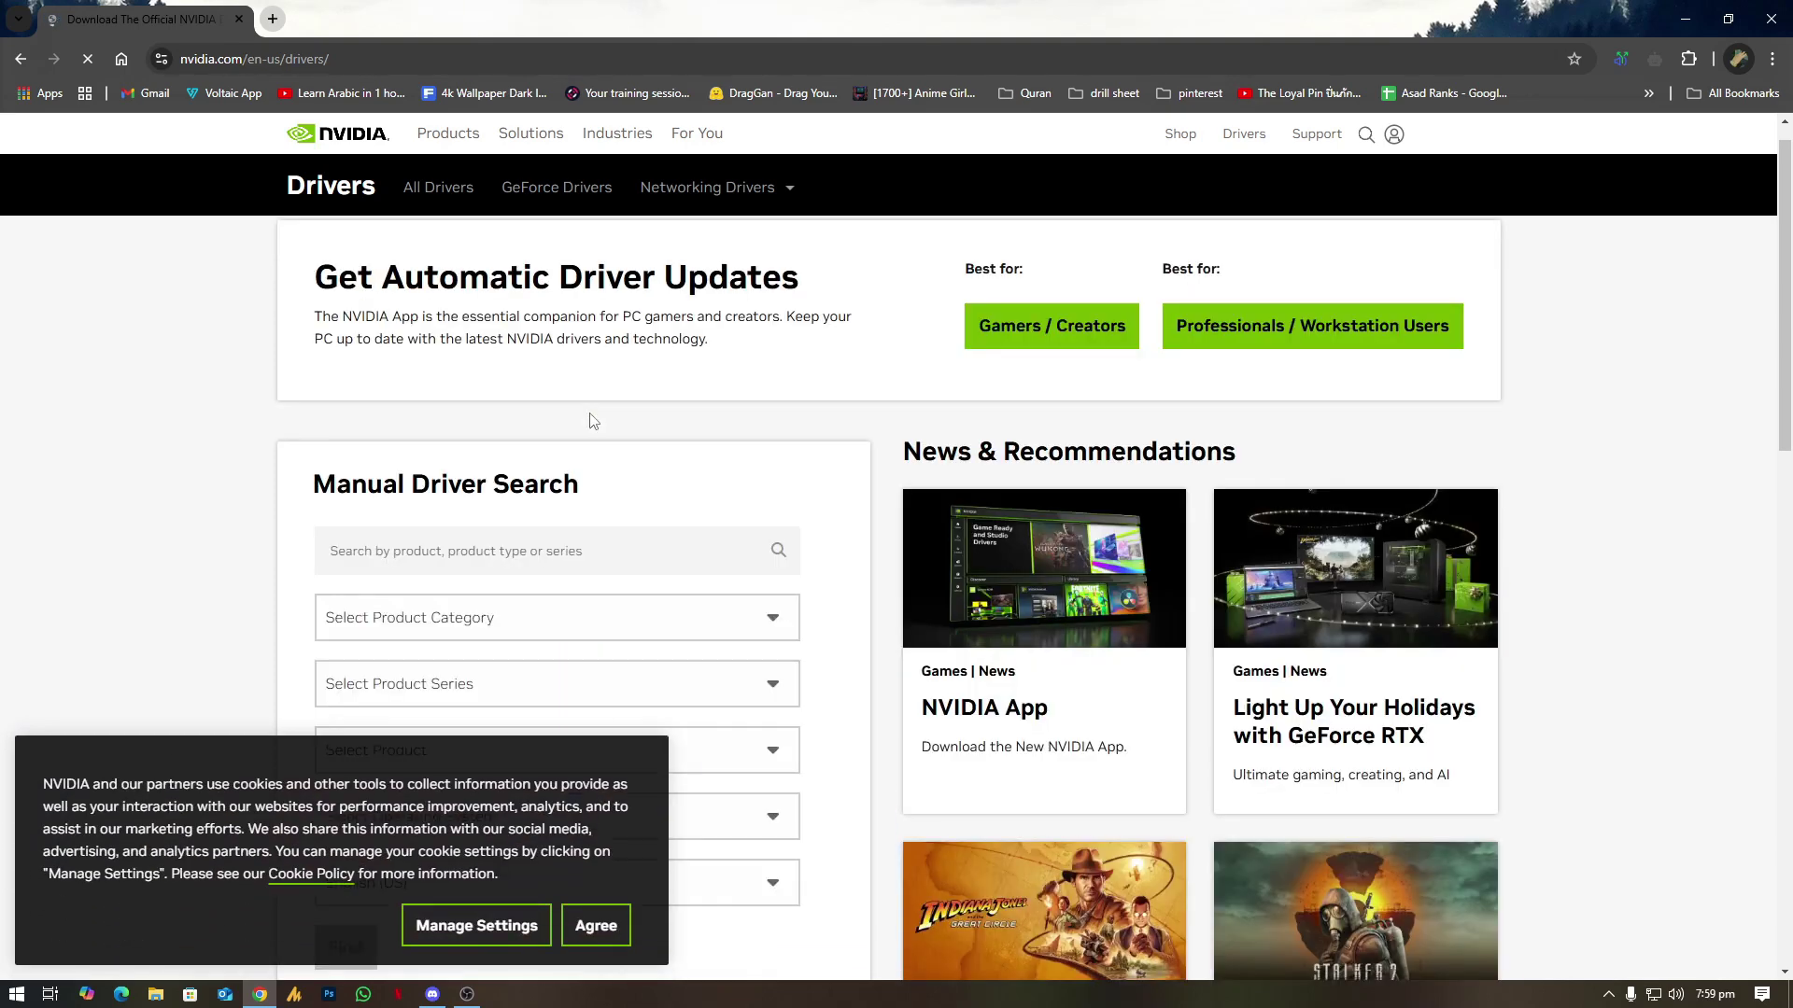
Accept cookies and search drivers for the GTX 1060 on Windows 10 64-bit.
left_click(588, 926)
left_click(502, 551)
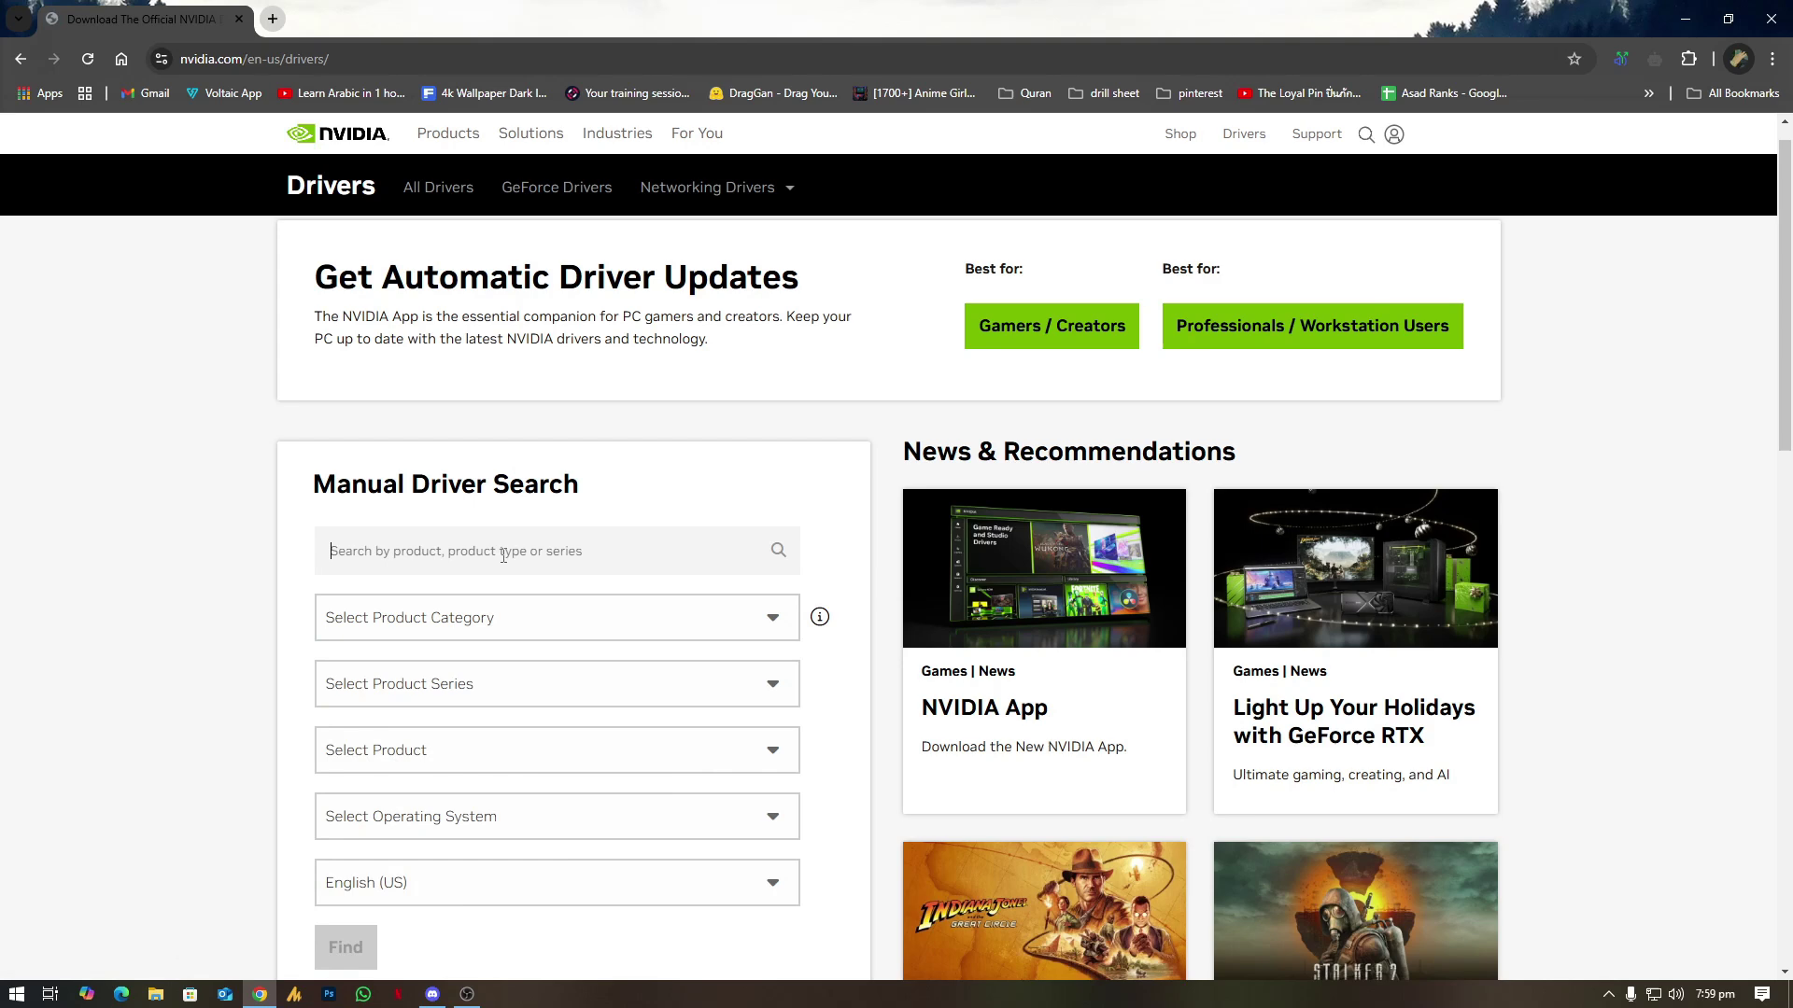
type("gtx 10")
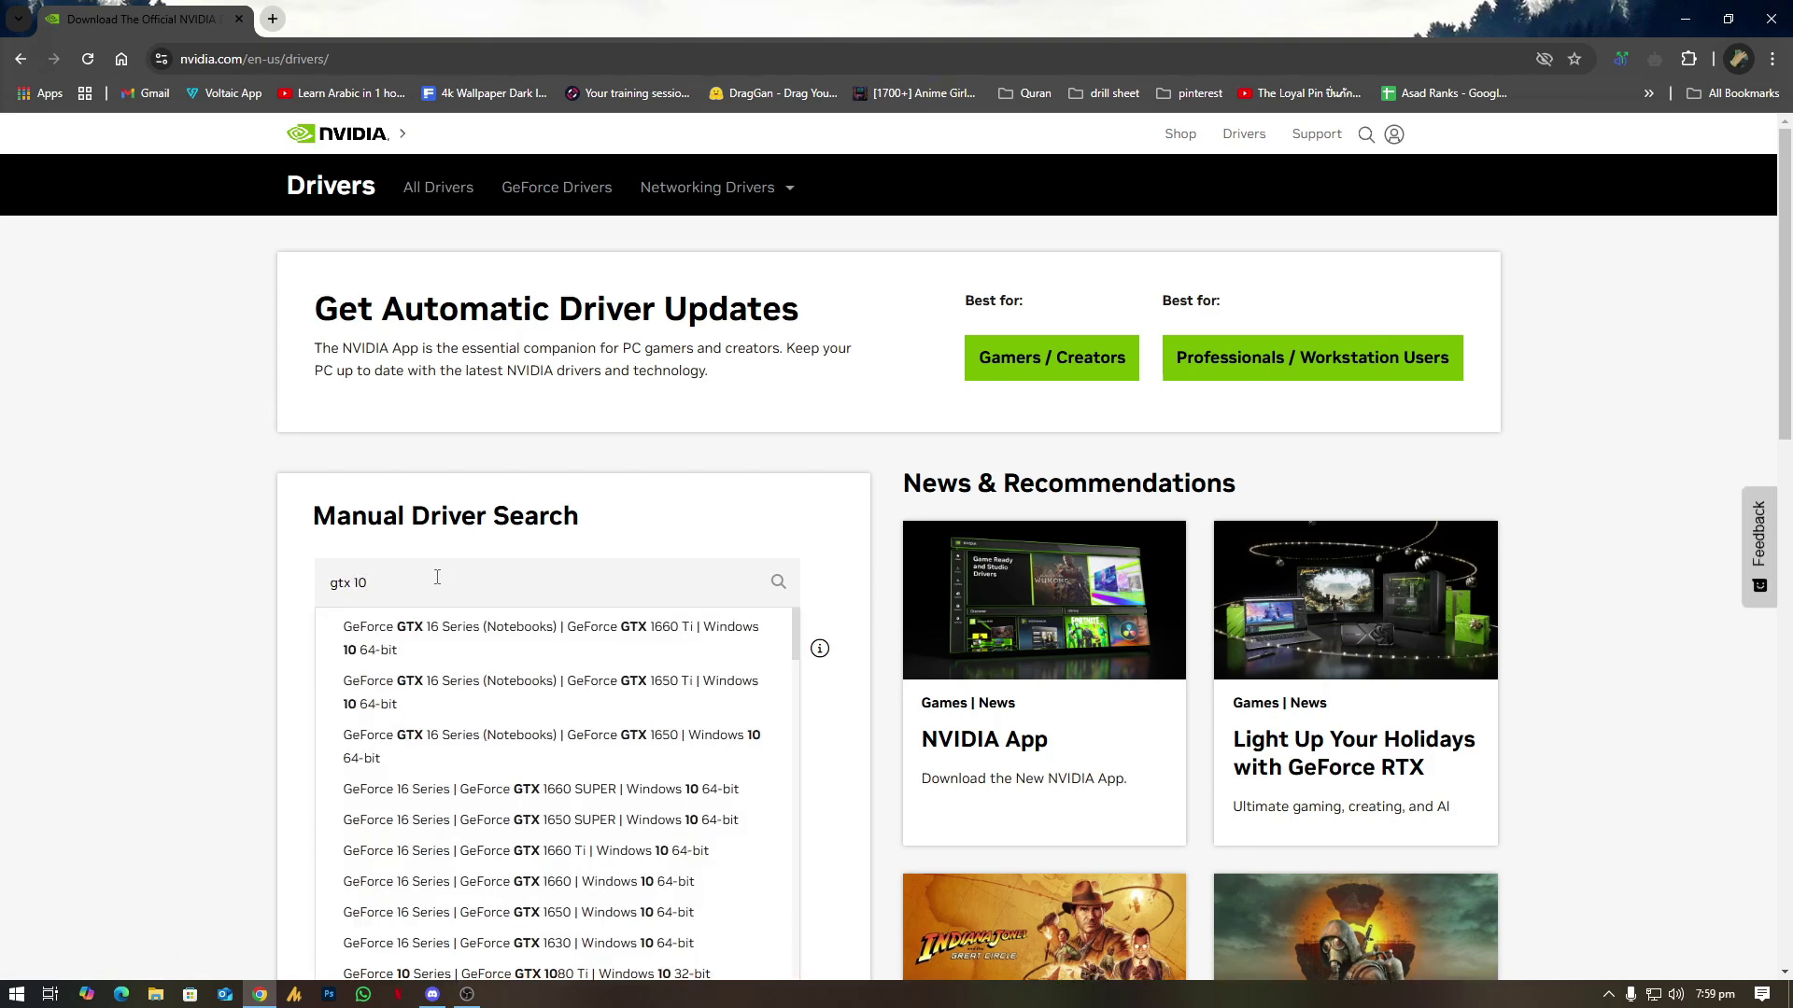
type("60")
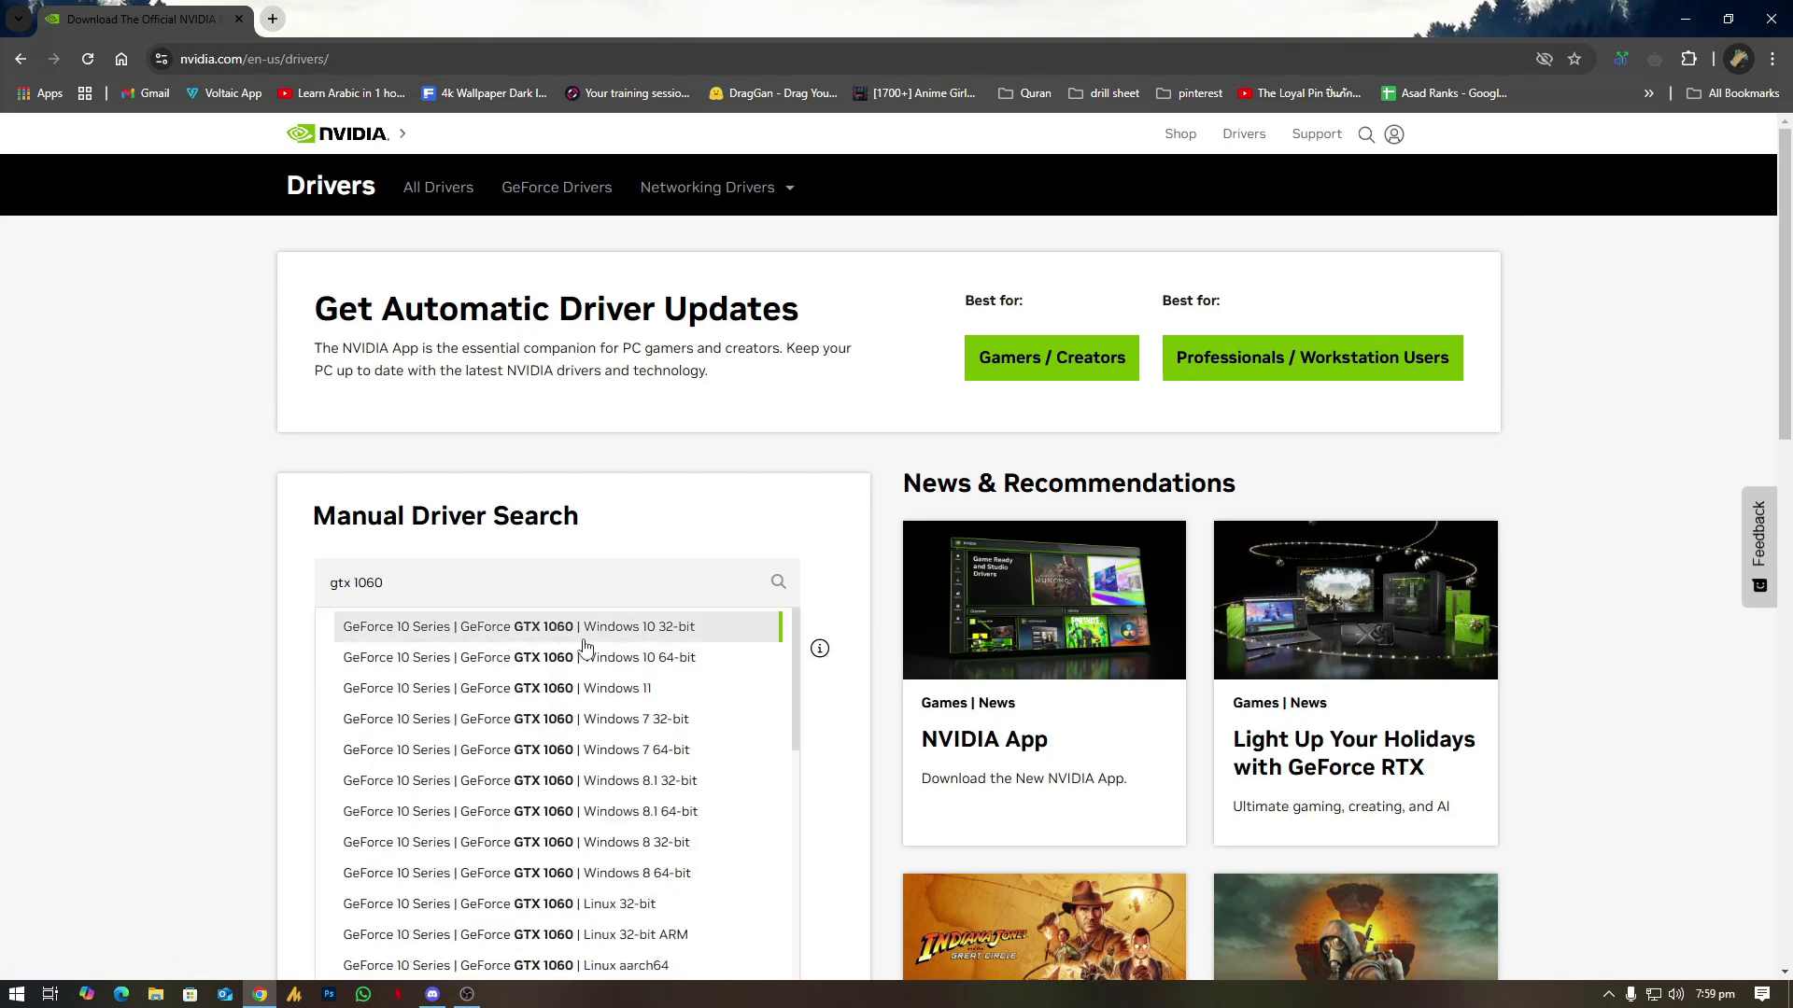
left_click(691, 665)
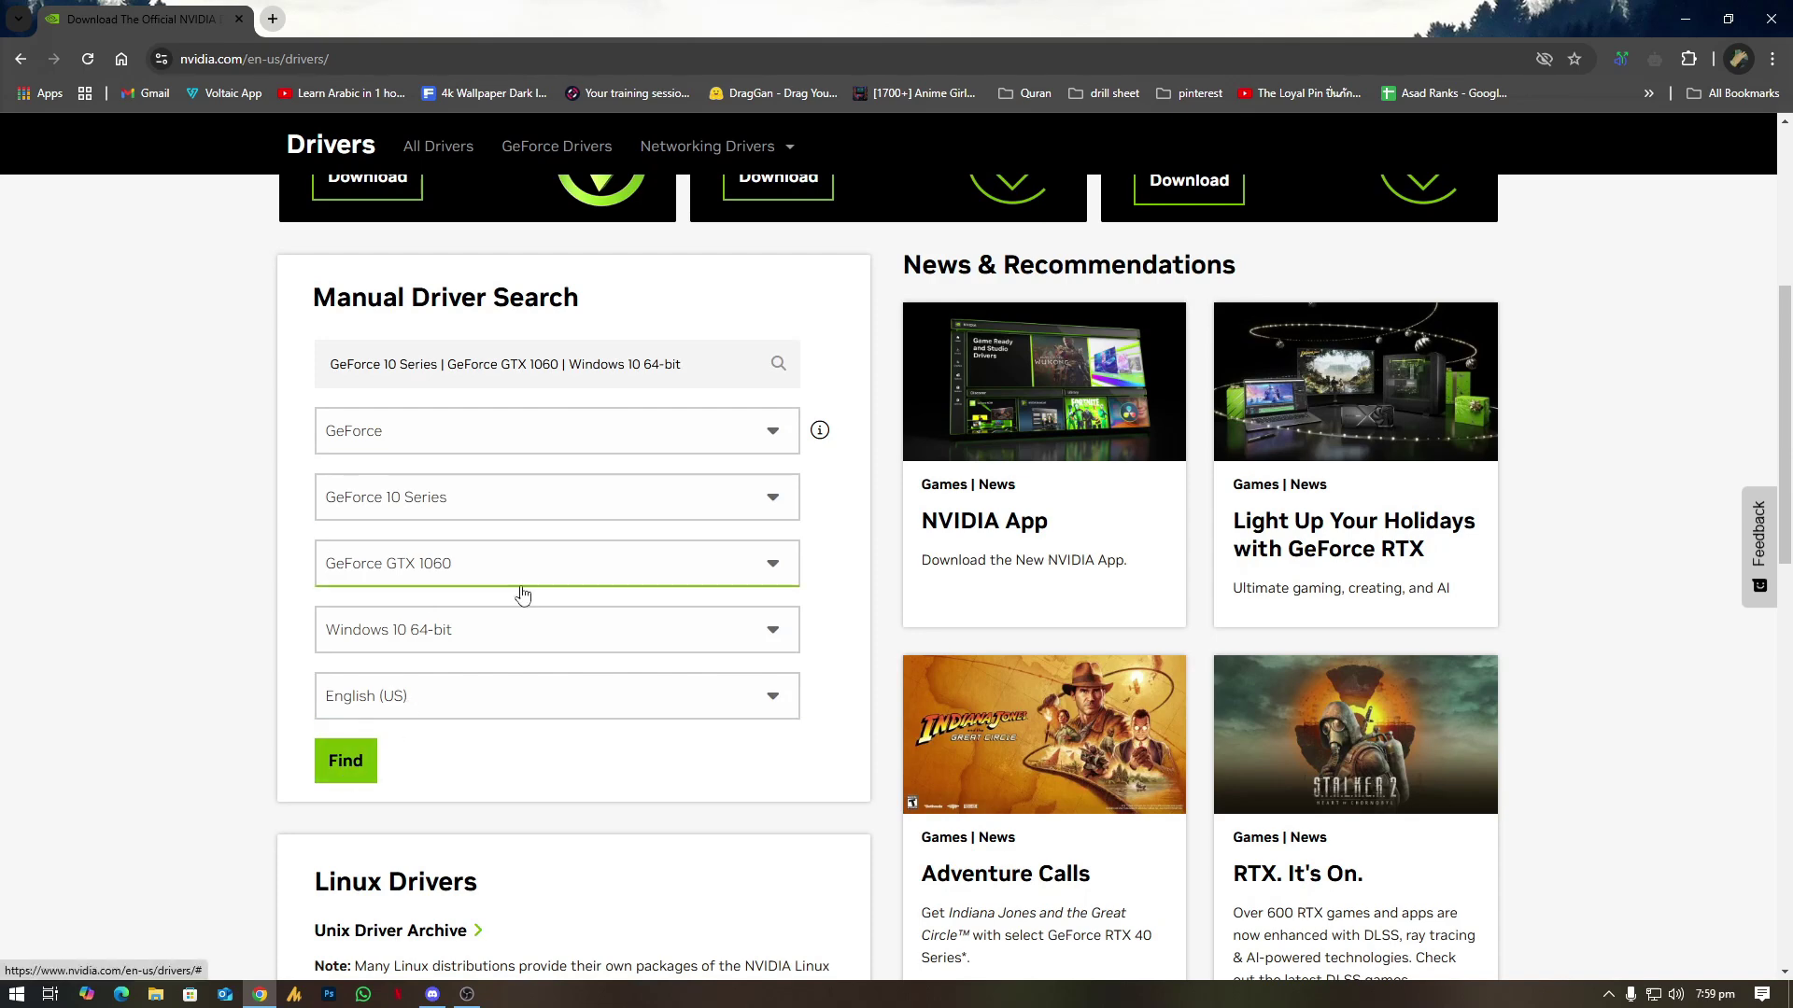
left_click(360, 764)
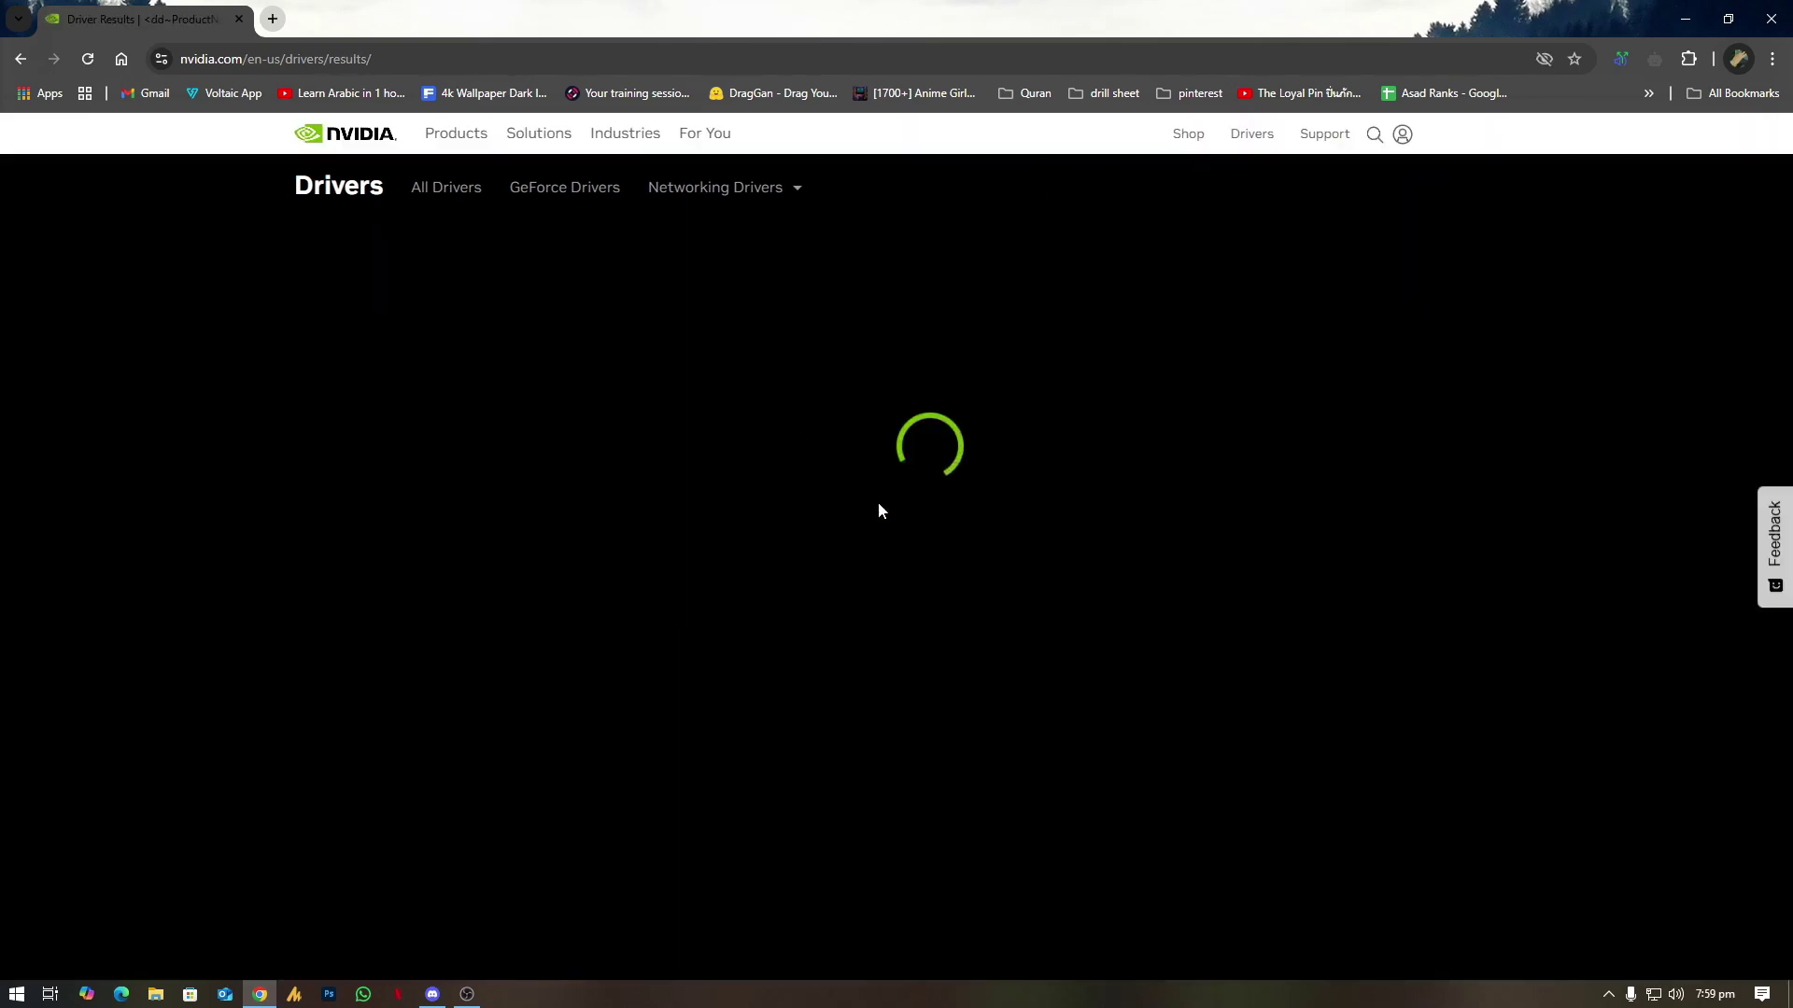
Read through the Studio Driver result, then open the GeForce Game Ready Driver details.
left_click(419, 63)
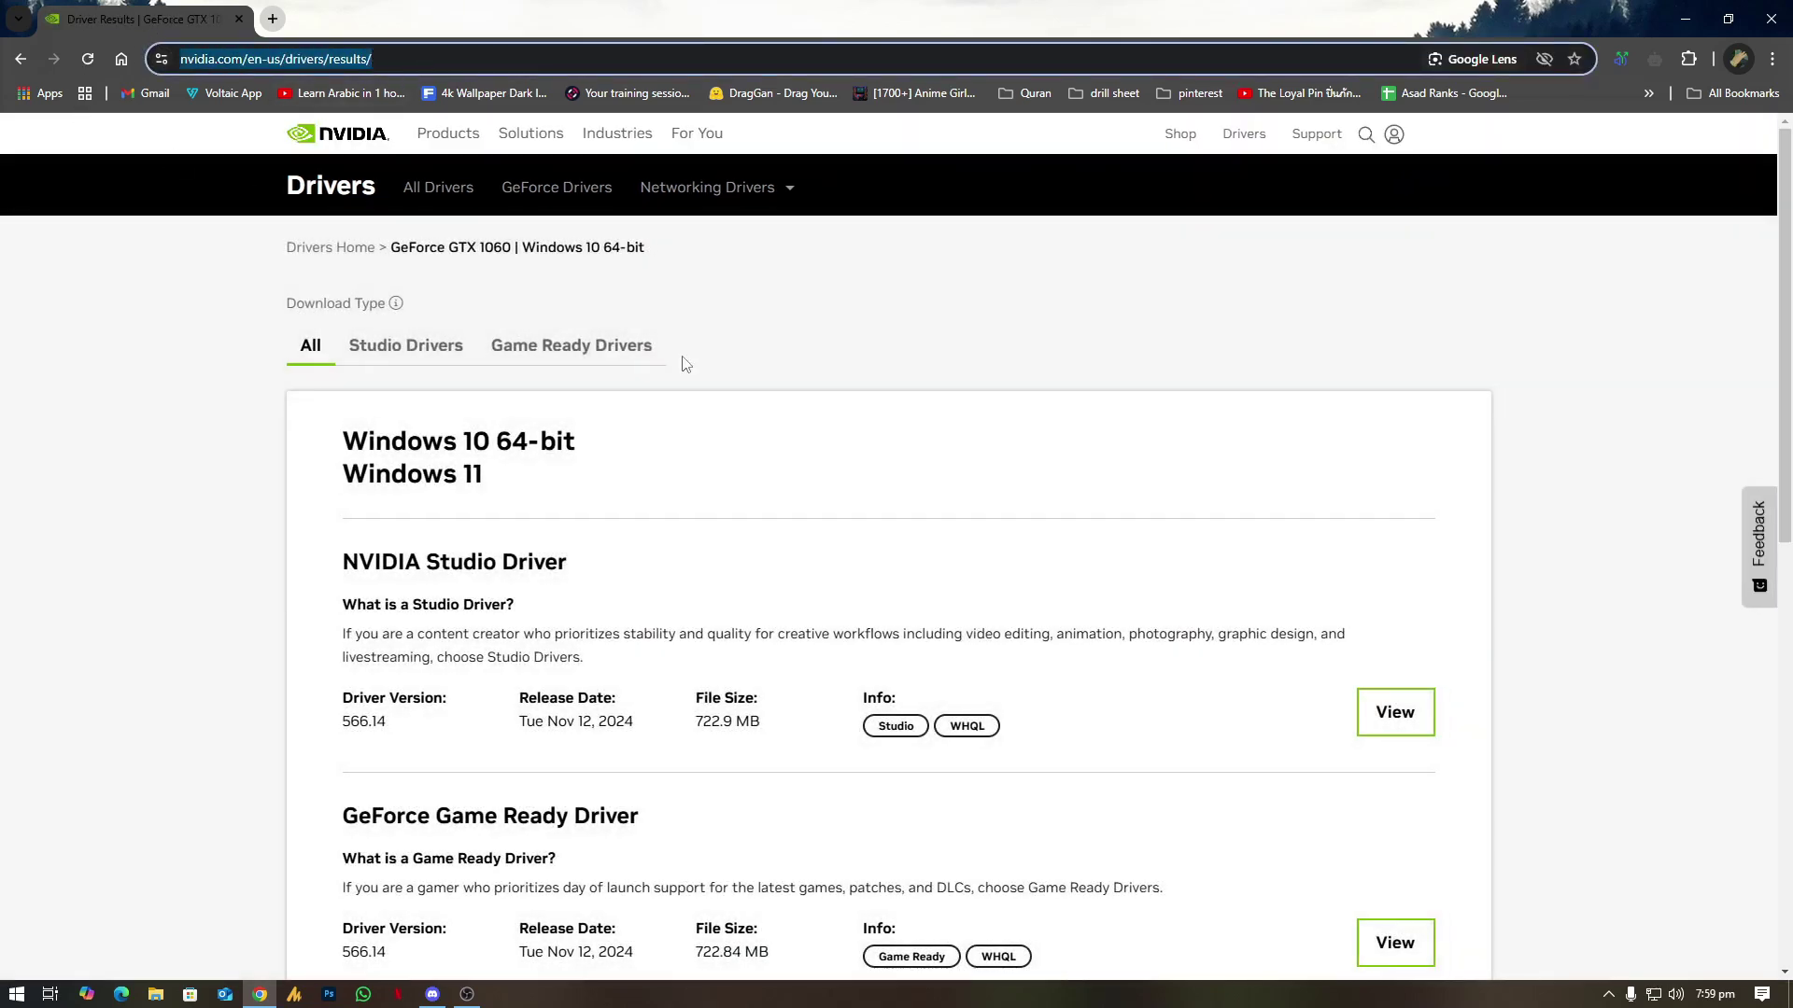
left_click(831, 458)
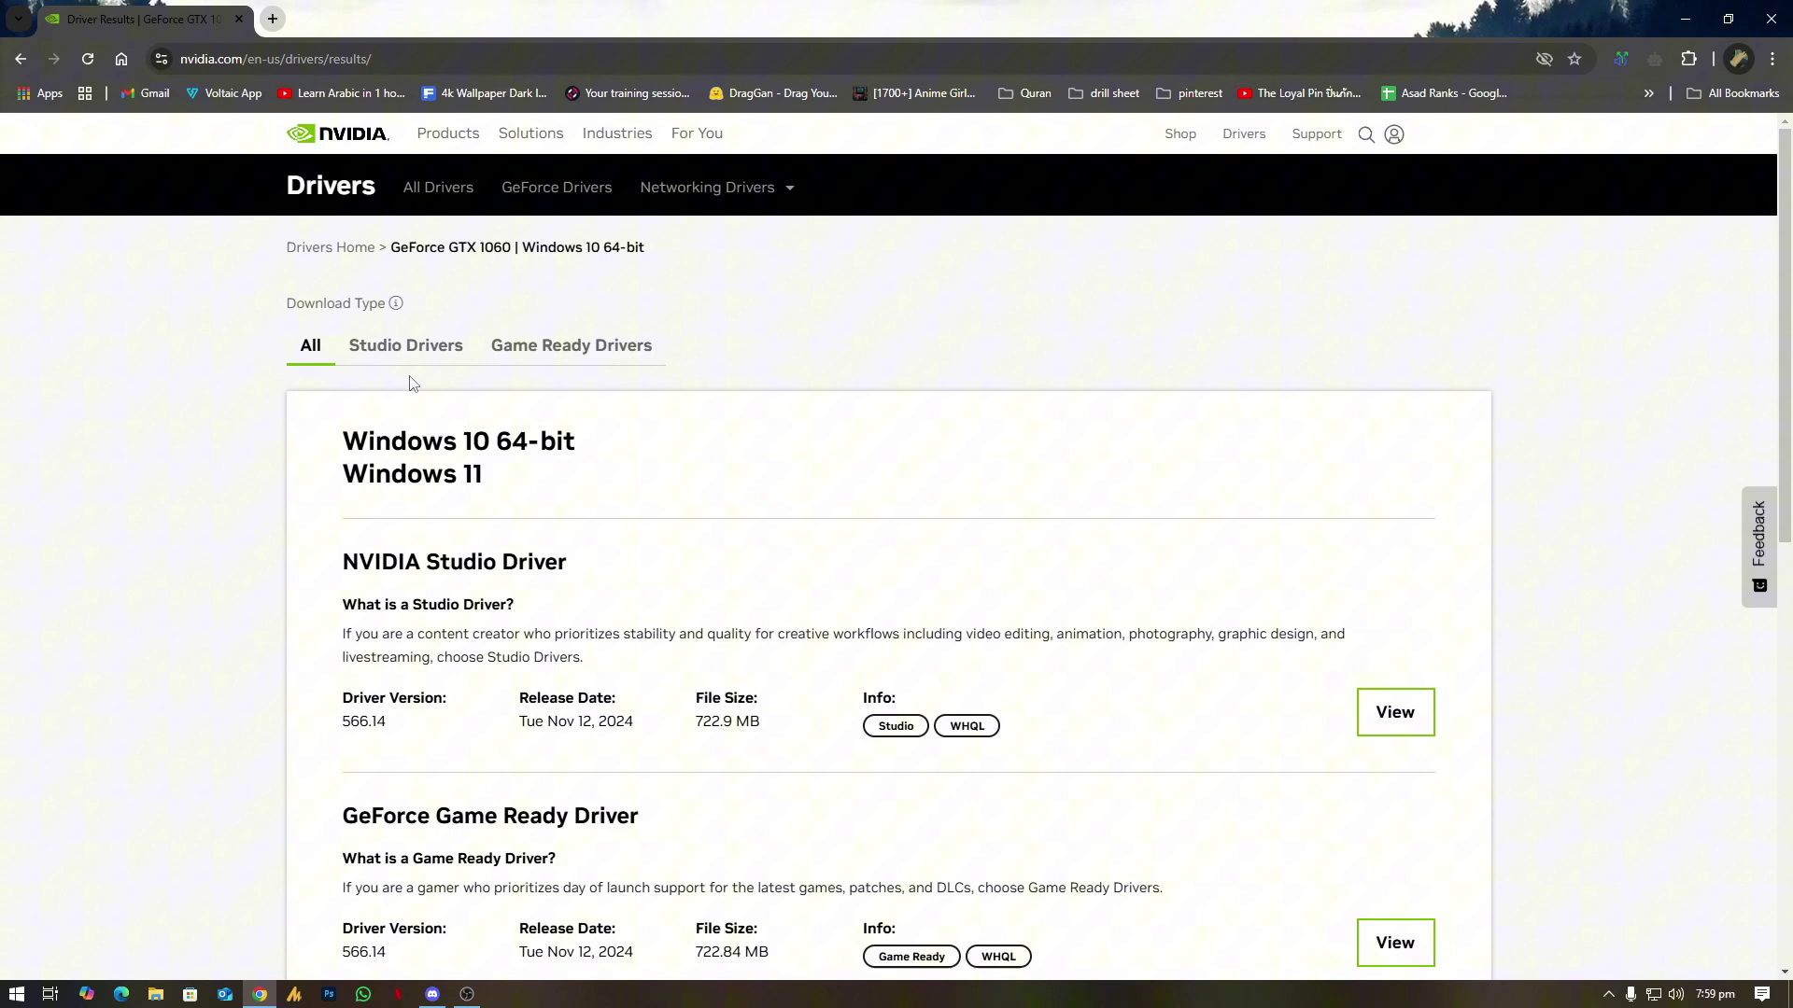
left_click_drag(340, 560, 594, 567)
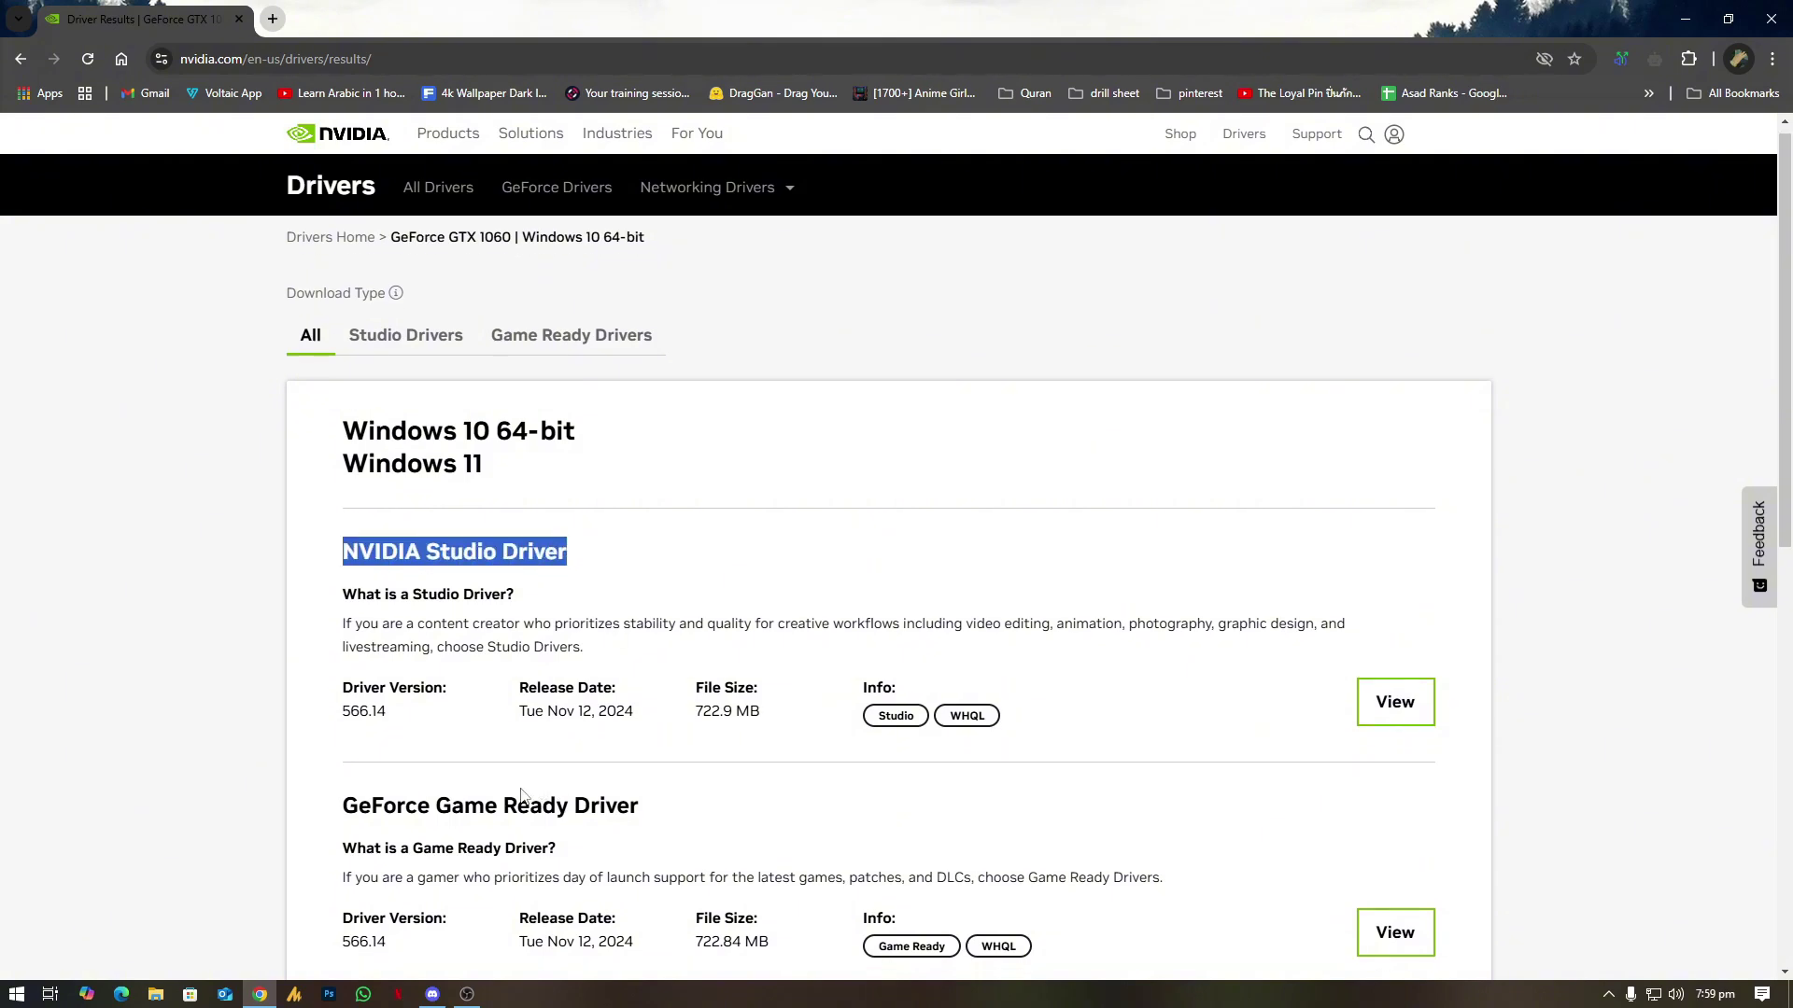
scroll(521, 797, "down", 2)
left_click_drag(338, 632, 657, 630)
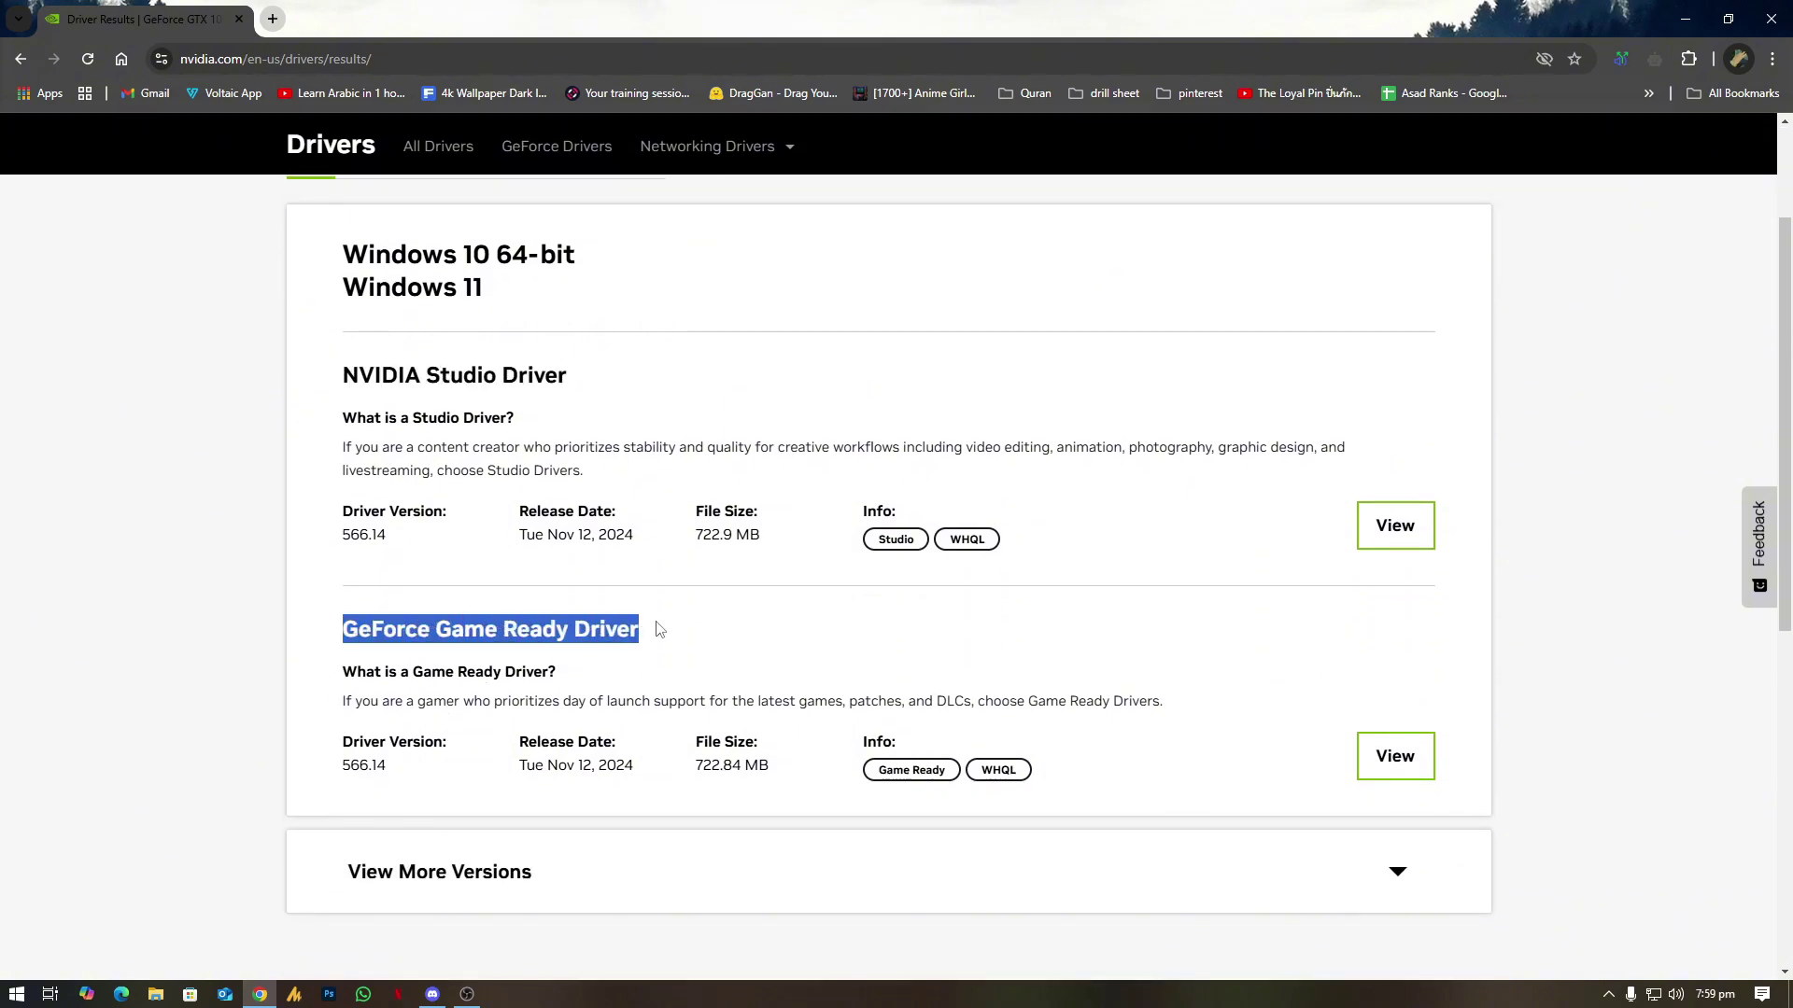
left_click(642, 650)
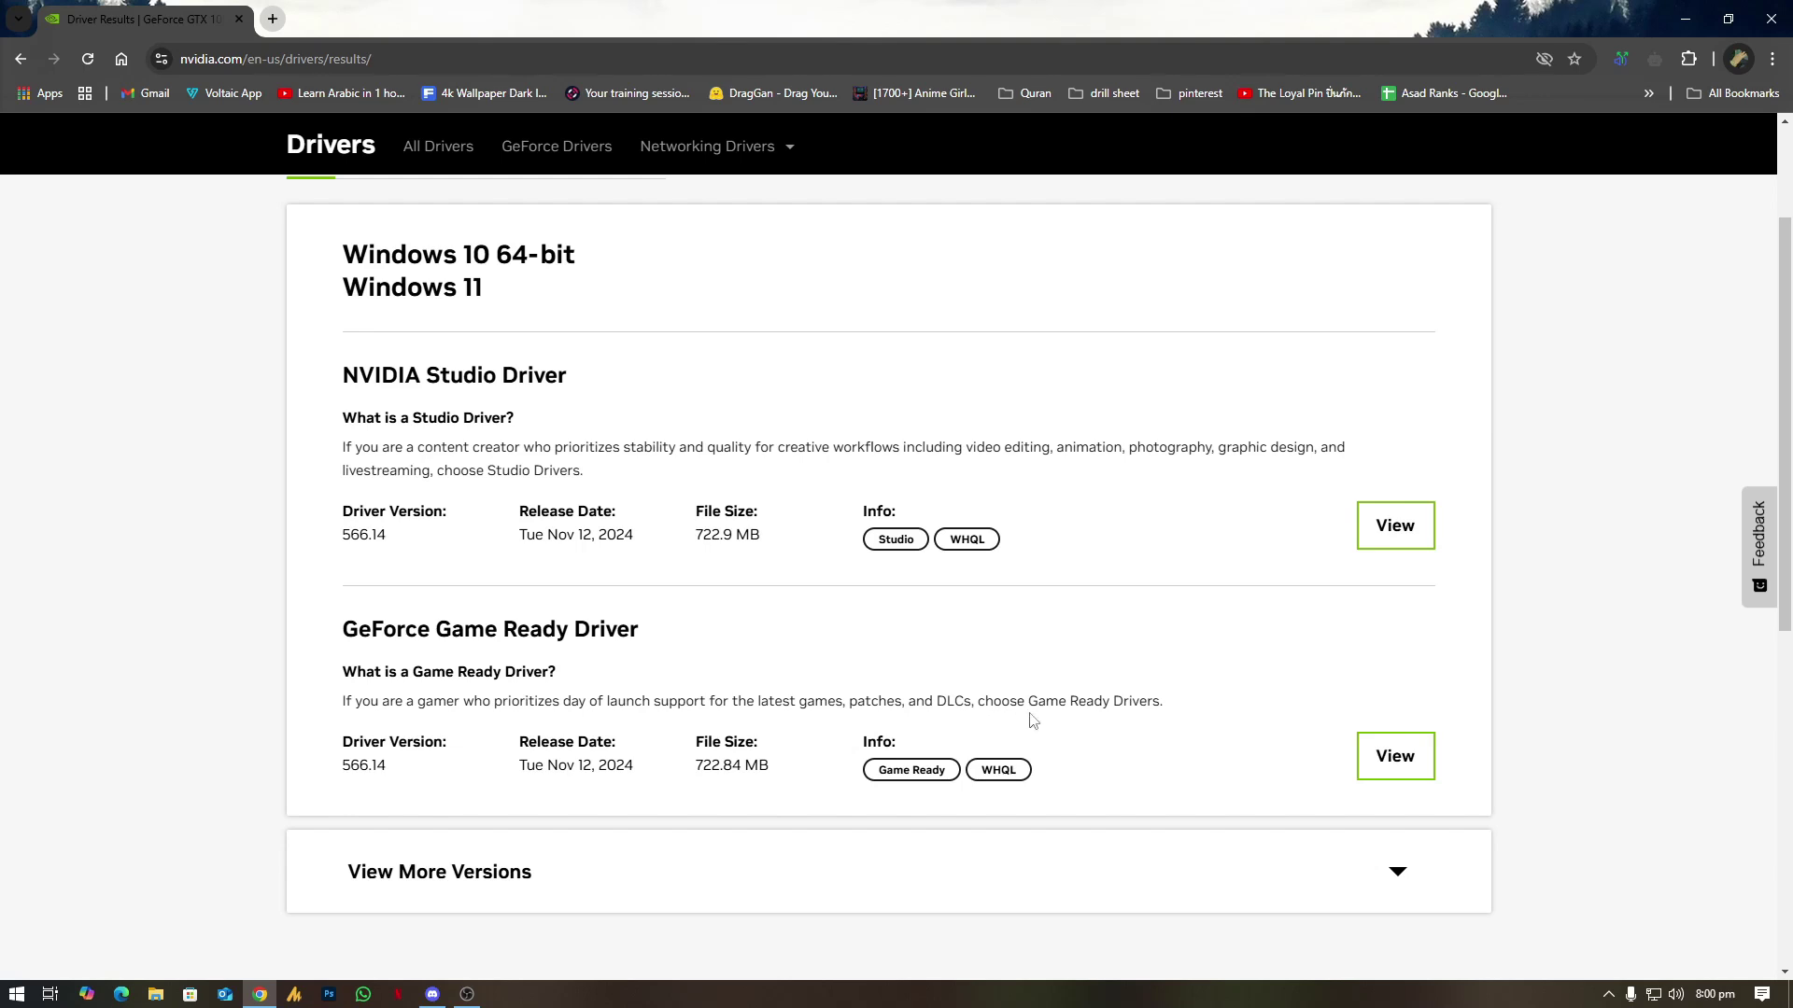
left_click_drag(552, 448, 790, 448)
left_click_drag(947, 449, 1335, 429)
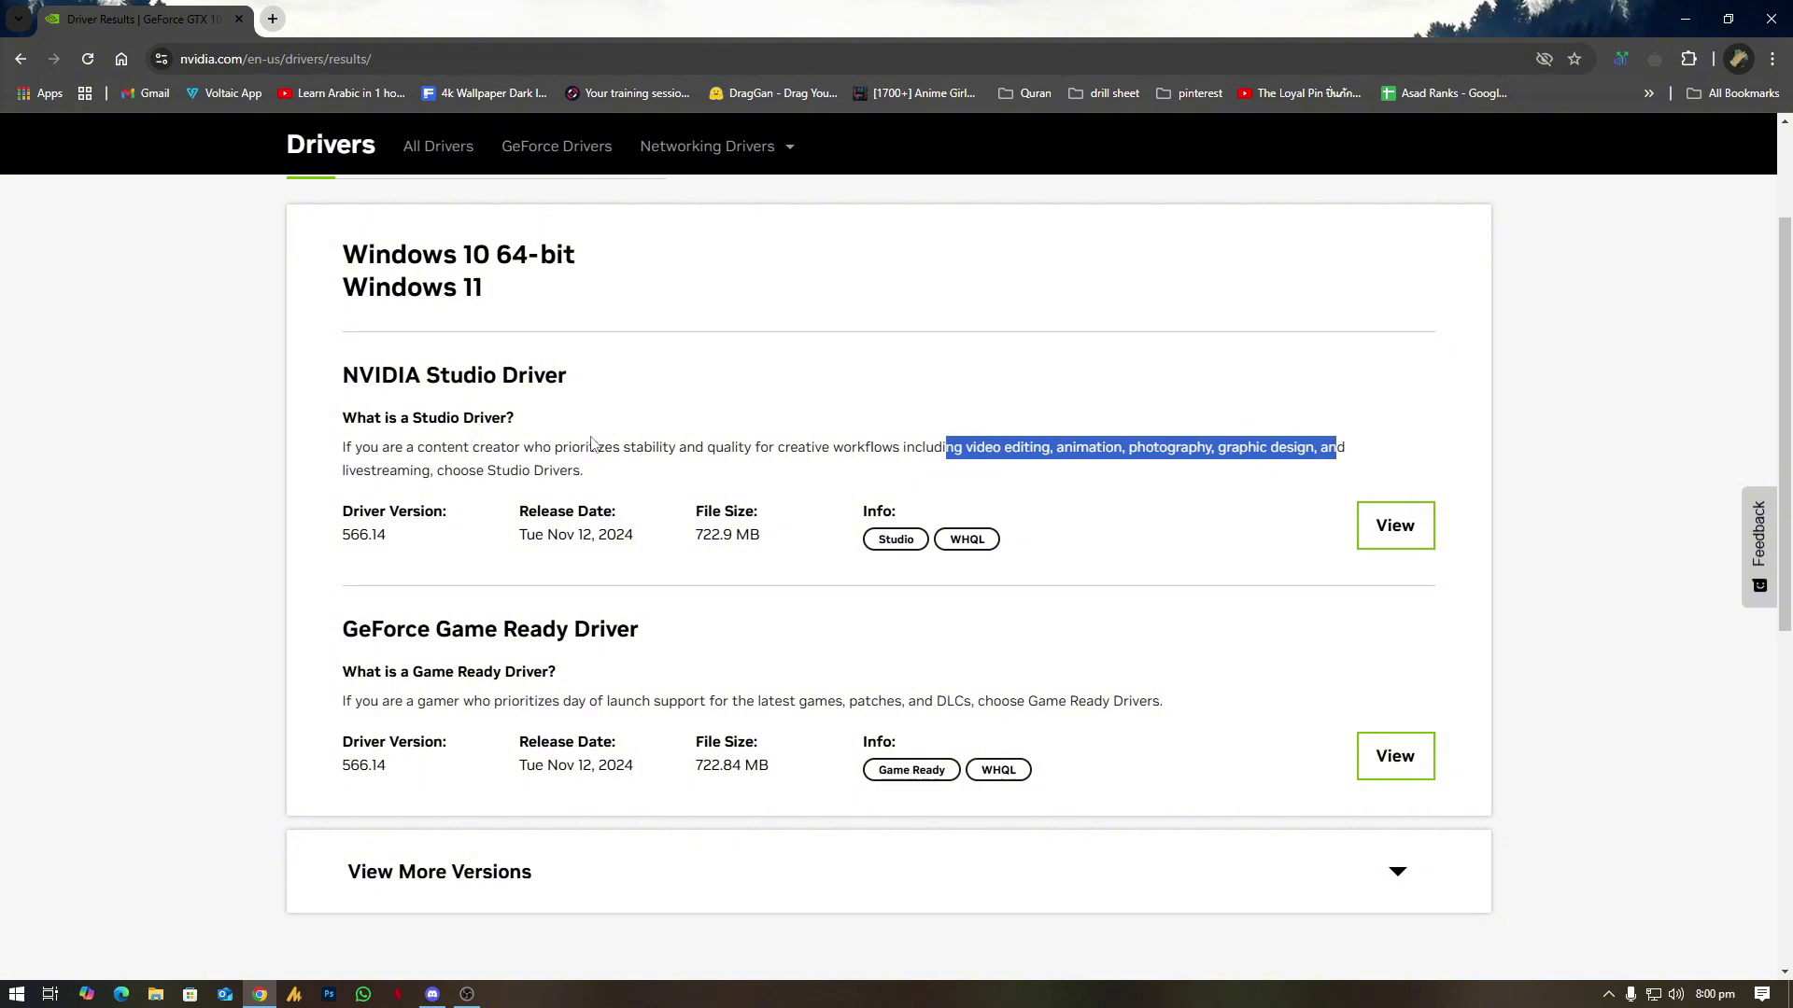
left_click(1067, 698)
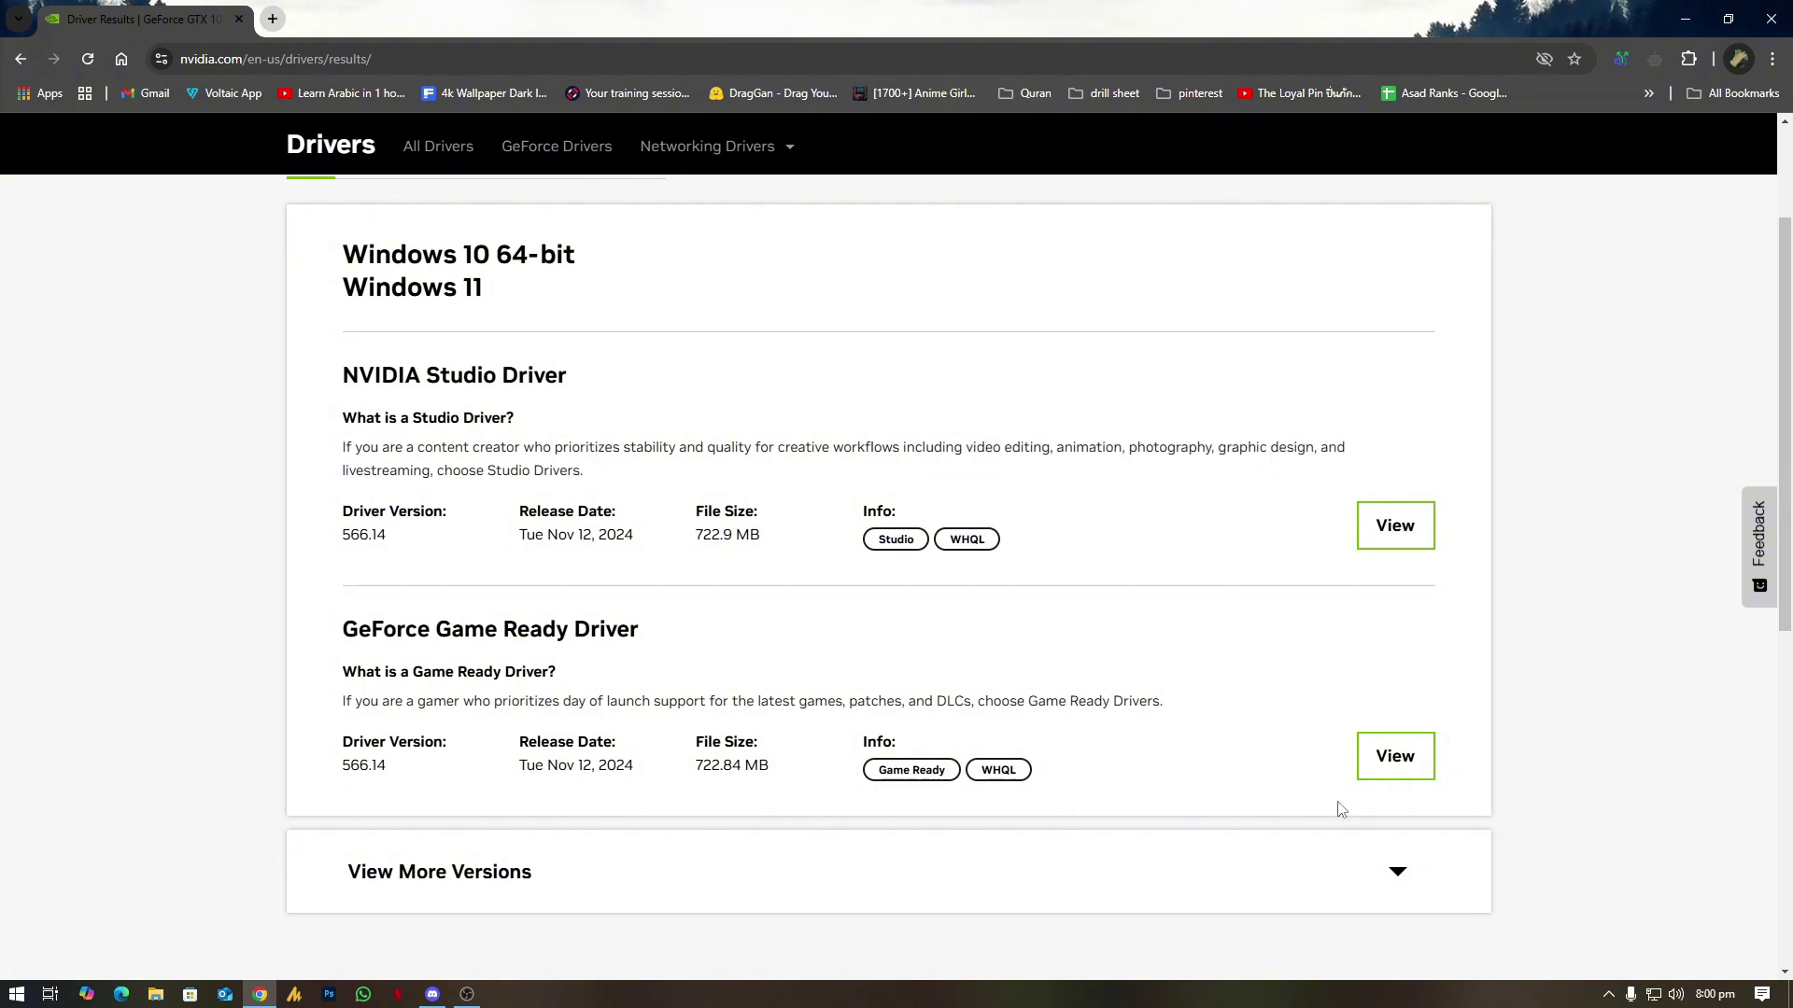
left_click(1394, 758)
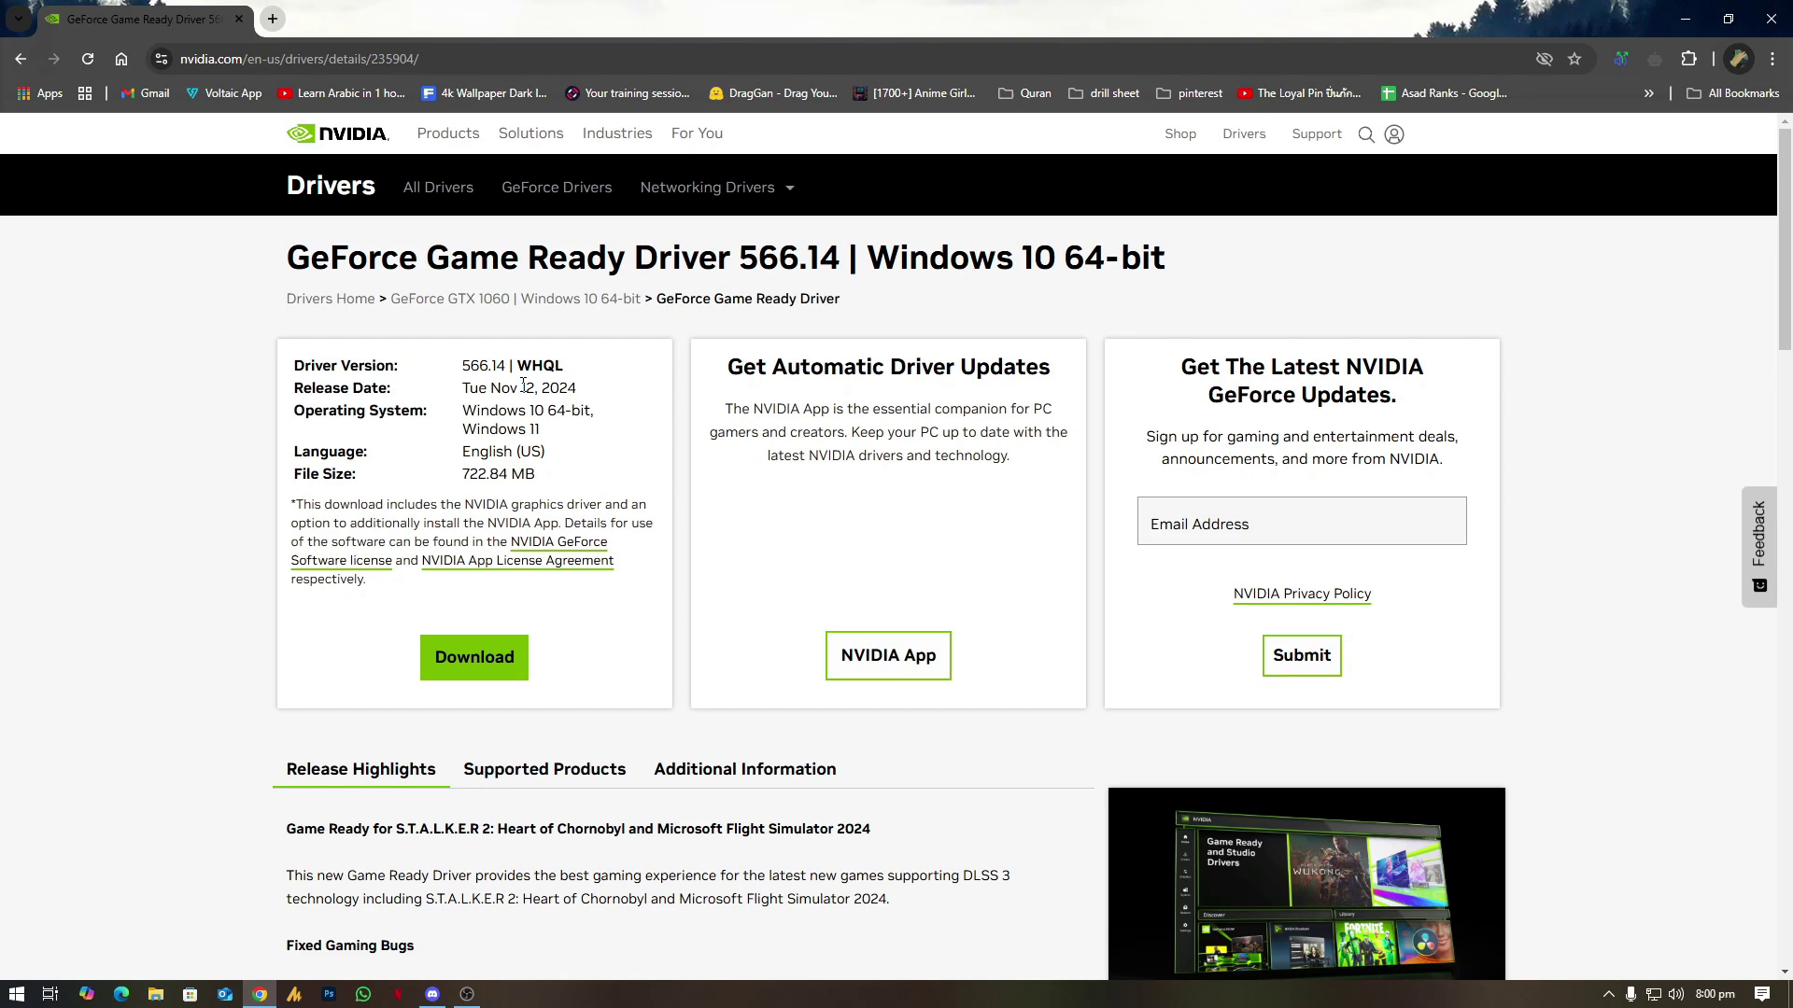
Highlight the release date, 722.84 MB size and 566.14 version, then close Chrome.
double_click(472, 388)
double_click(528, 389)
left_click_drag(462, 474, 540, 478)
left_click_drag(463, 366, 506, 365)
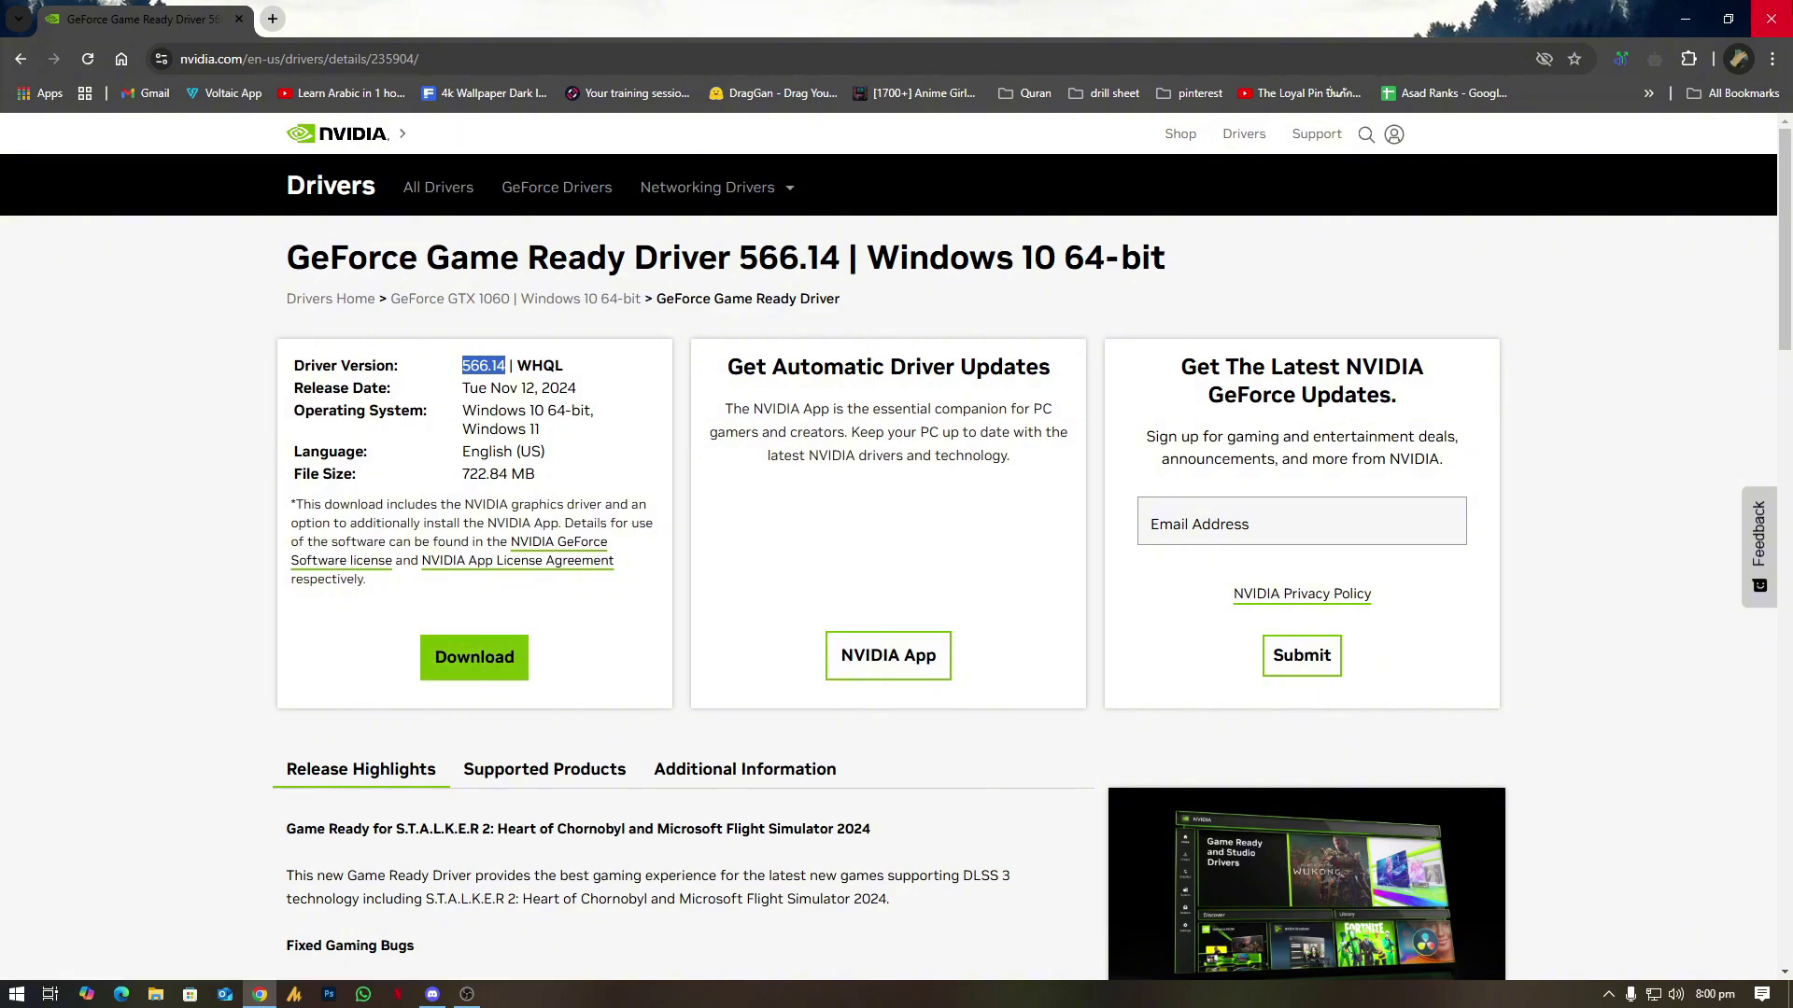
left_click(1771, 18)
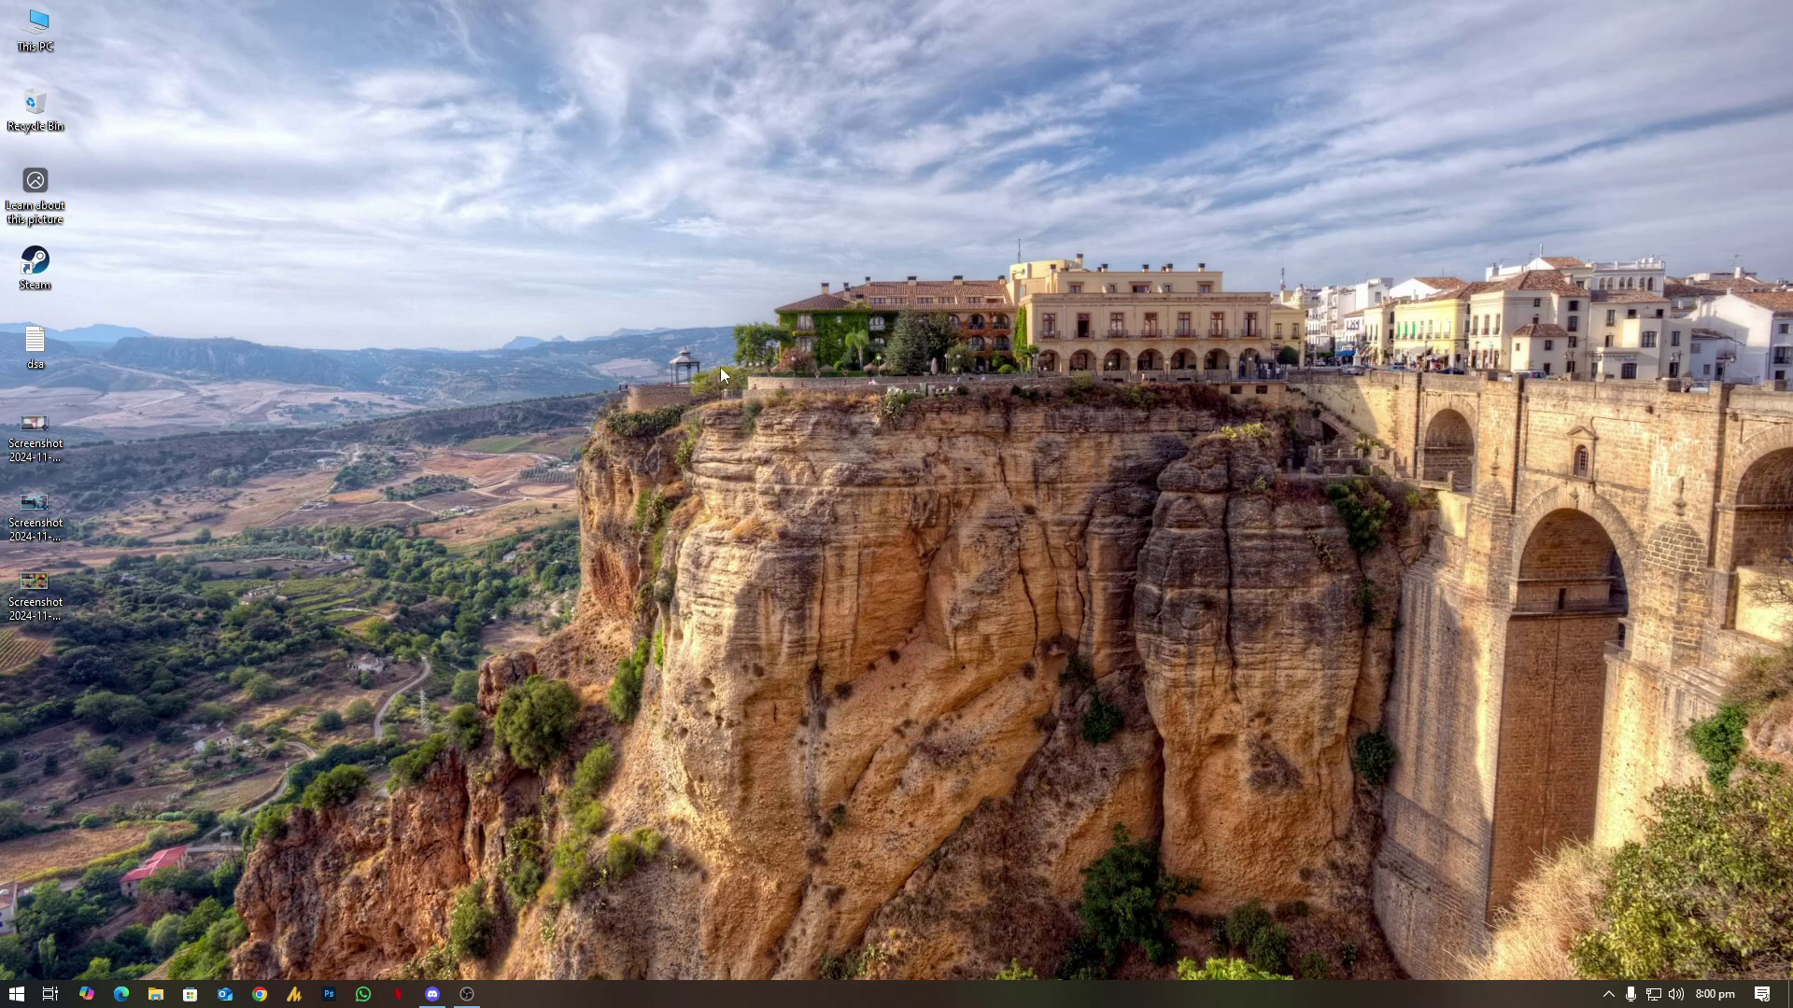
right_click(649, 377)
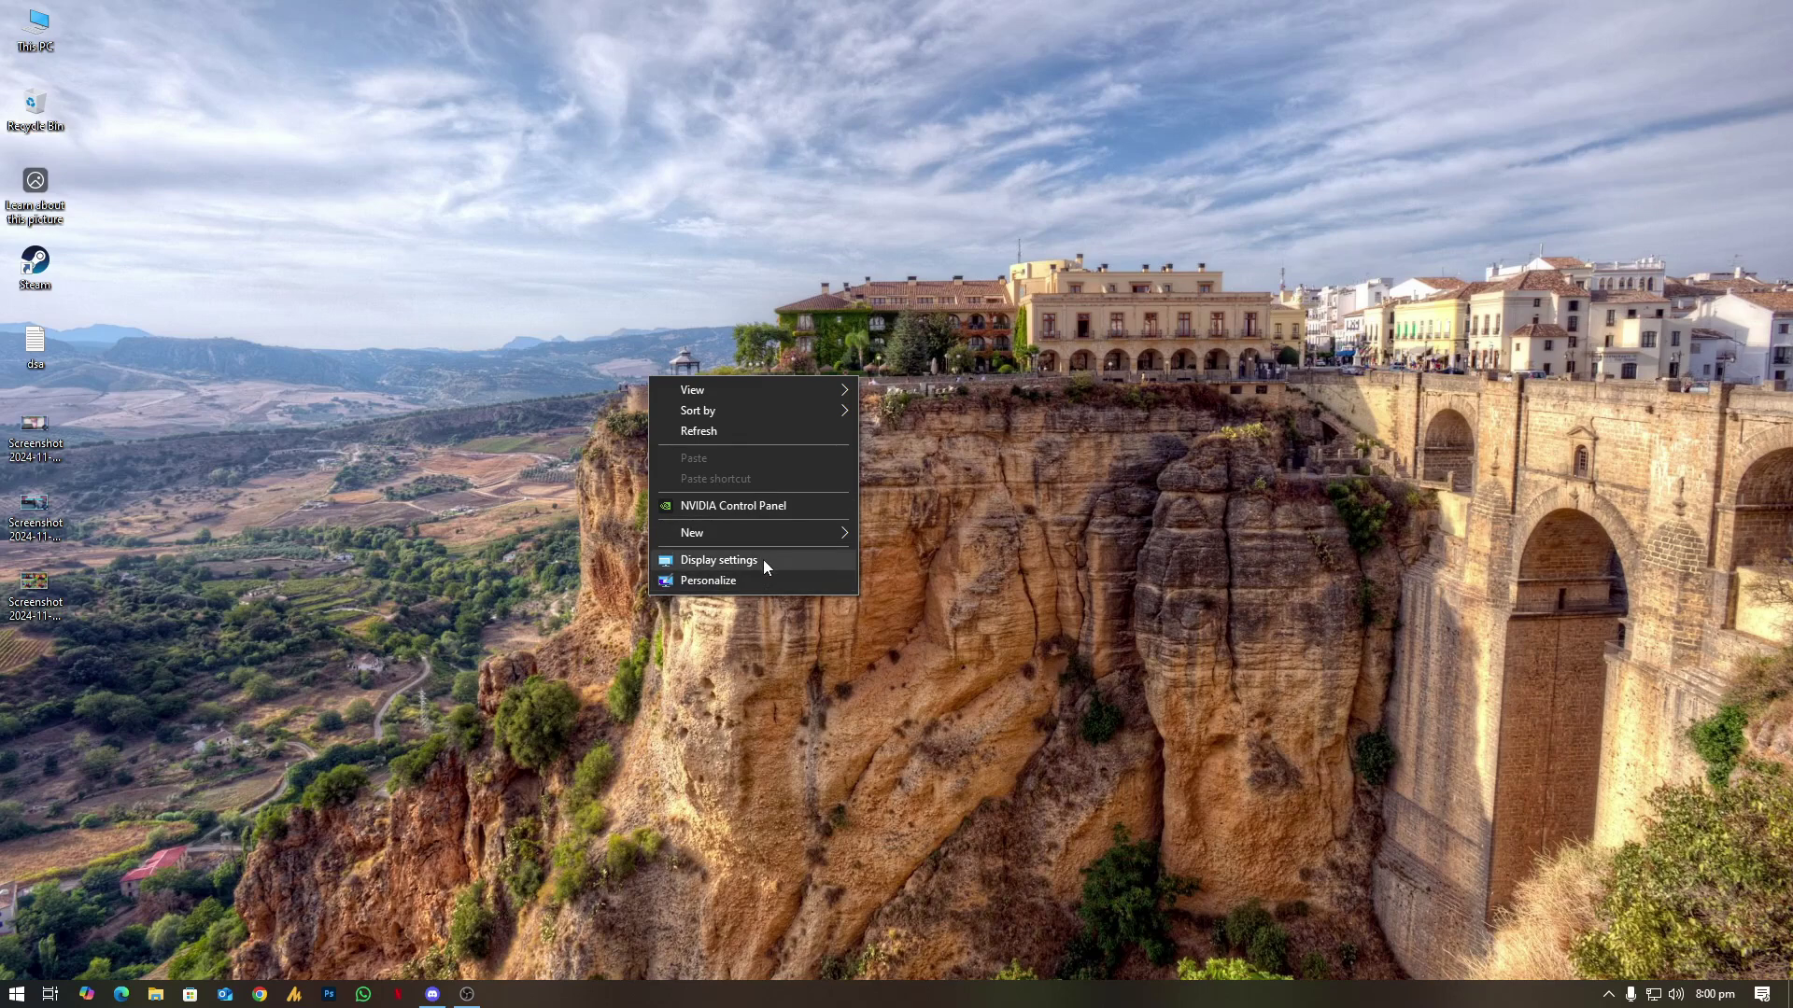
left_click(829, 562)
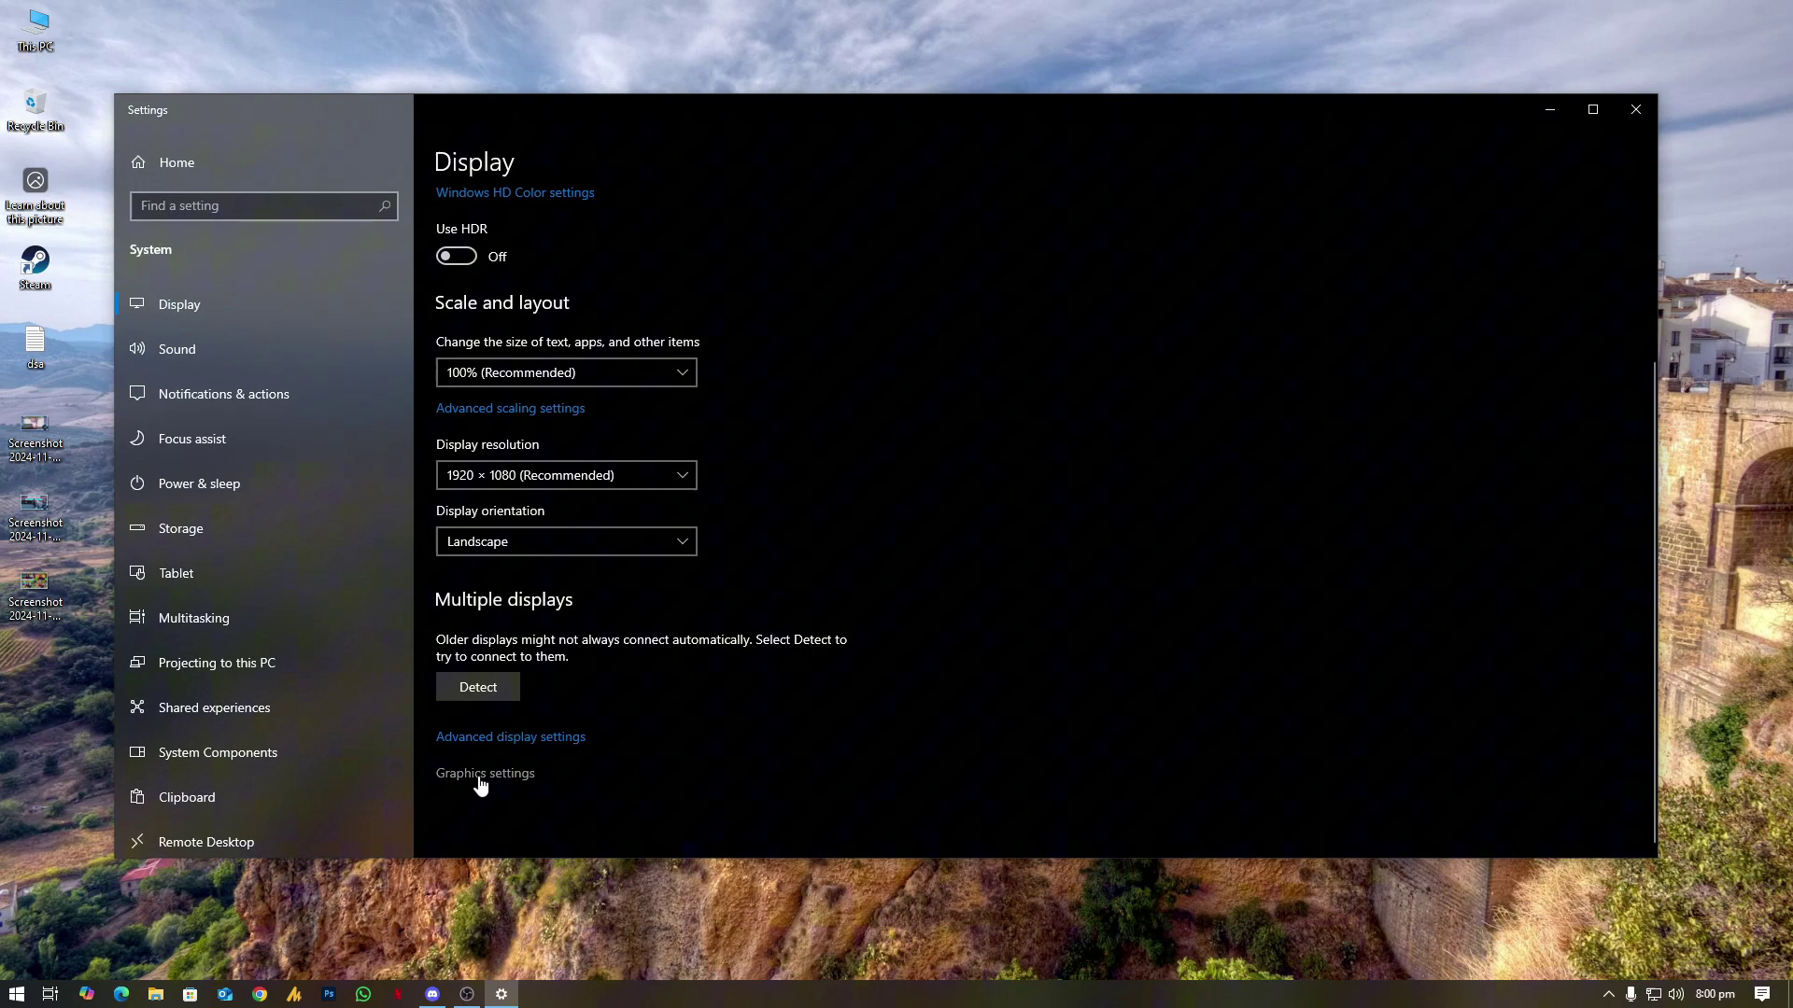
left_click(527, 738)
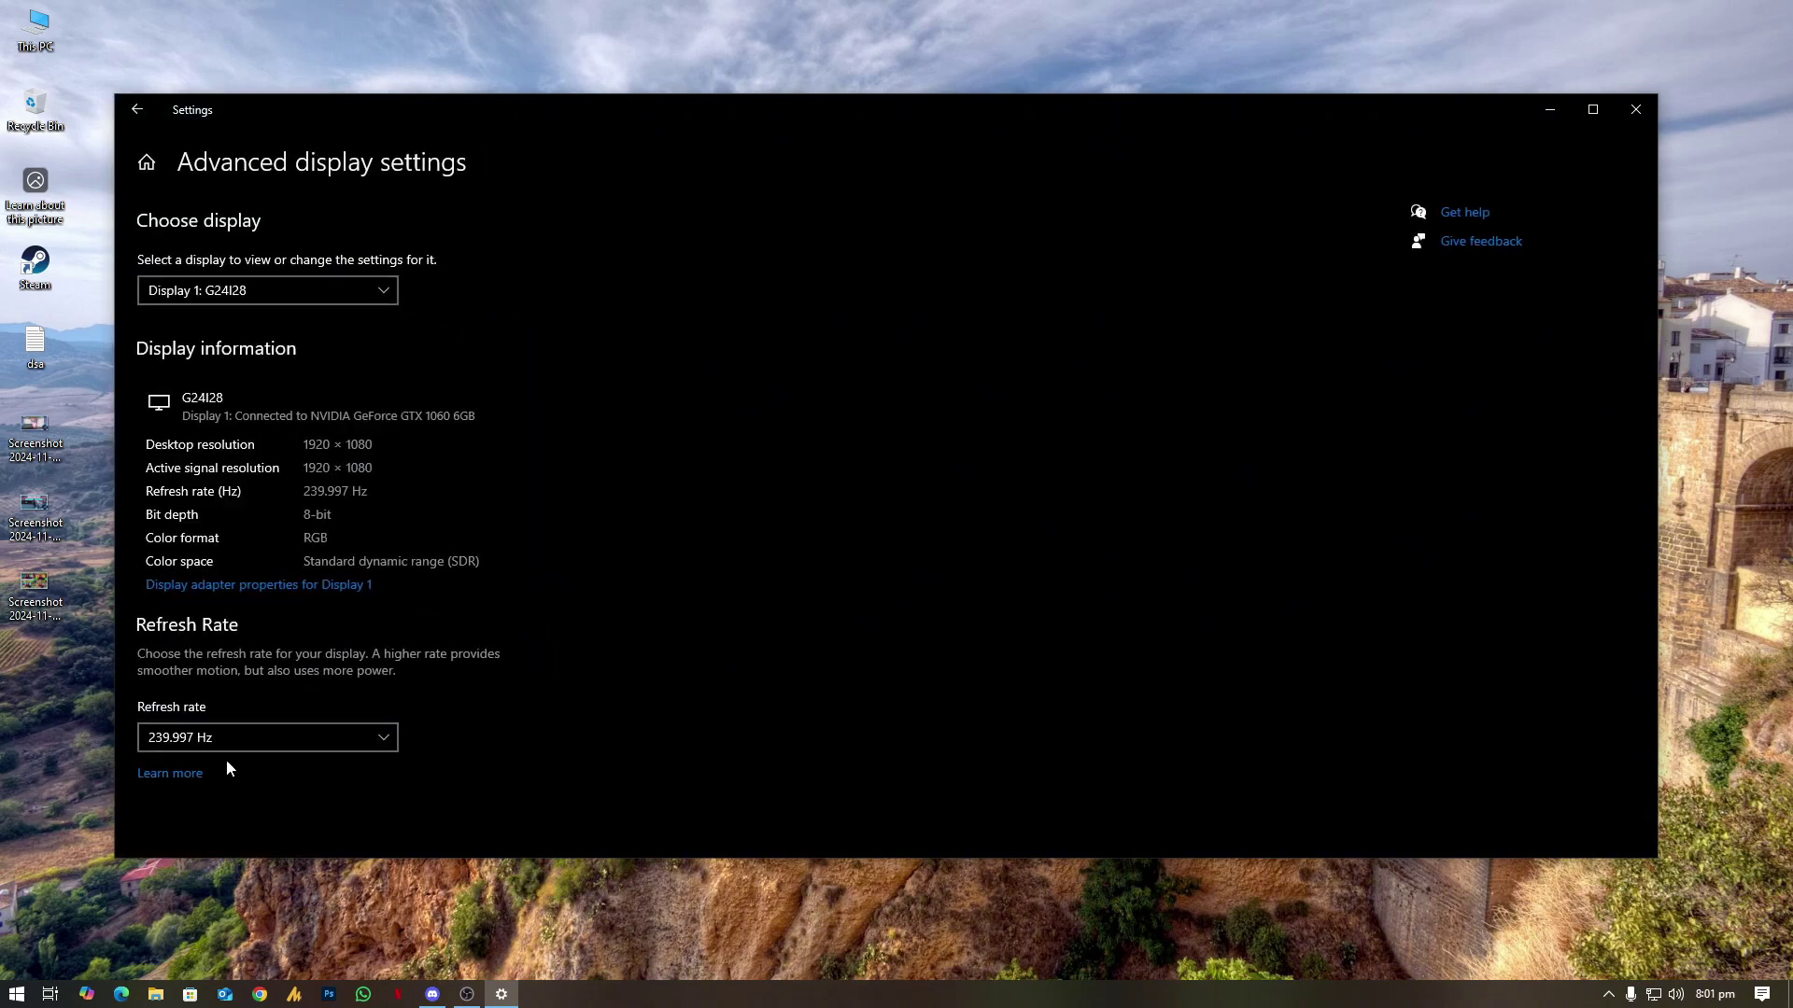
left_click(239, 737)
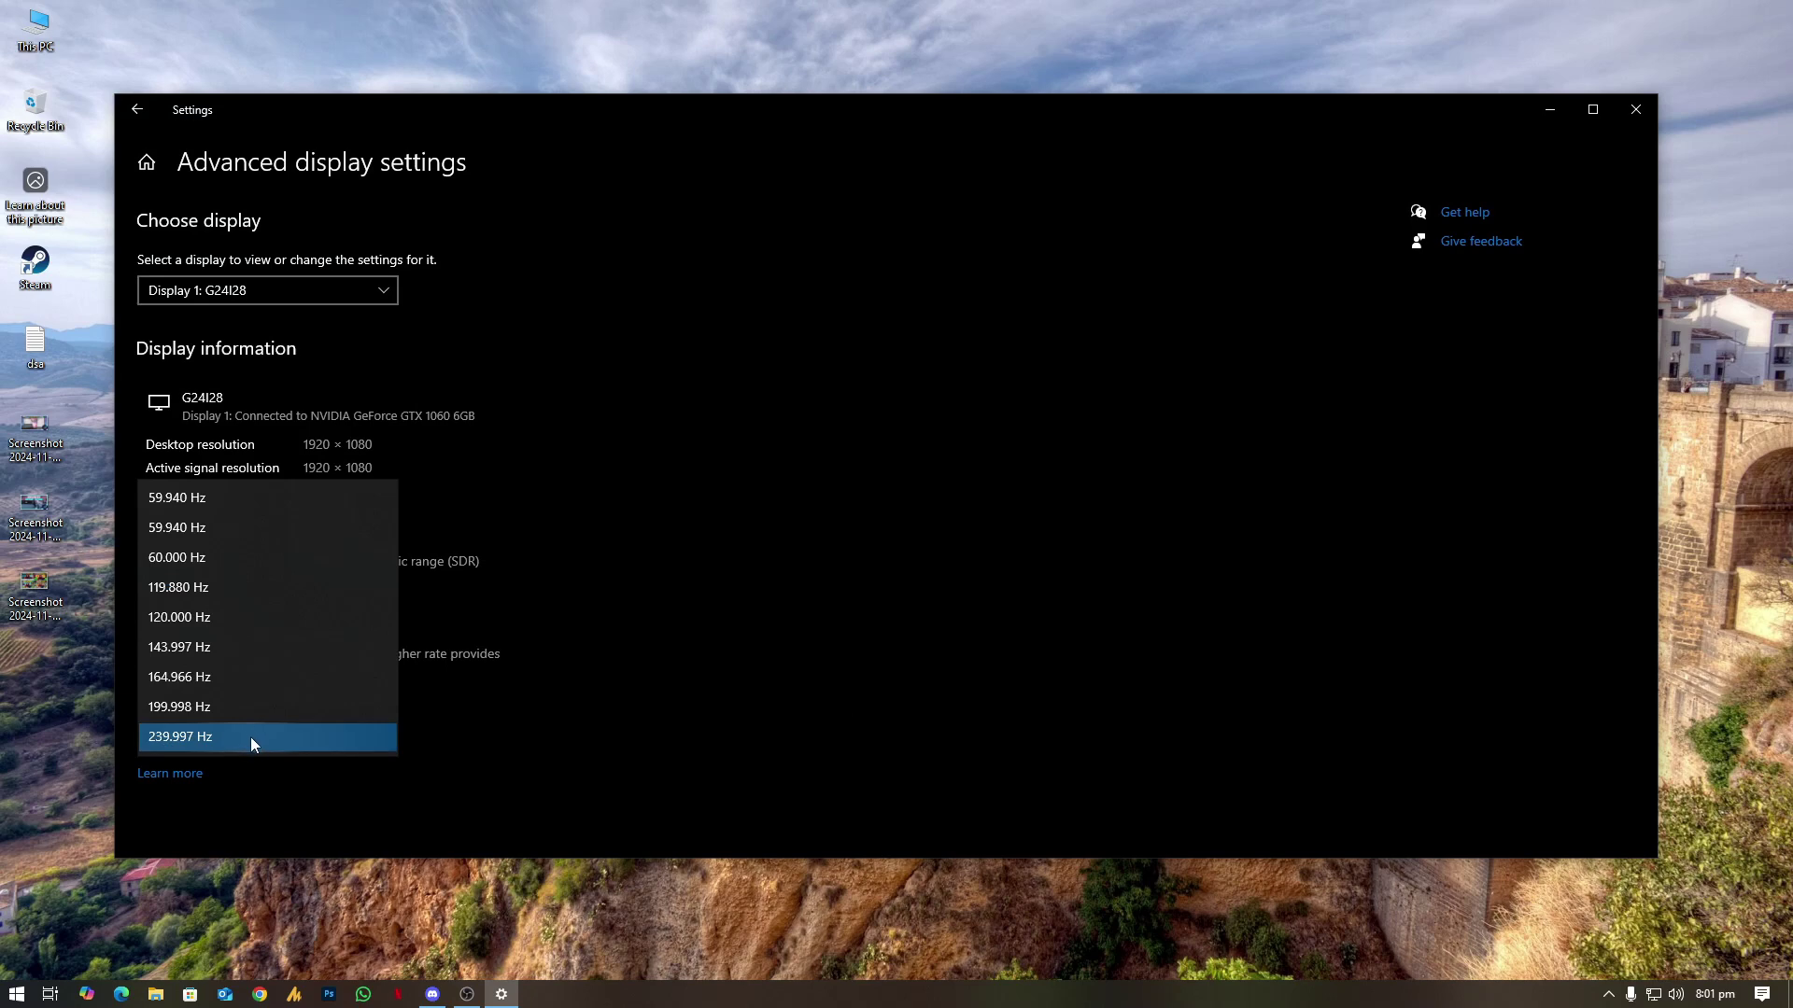
left_click(252, 739)
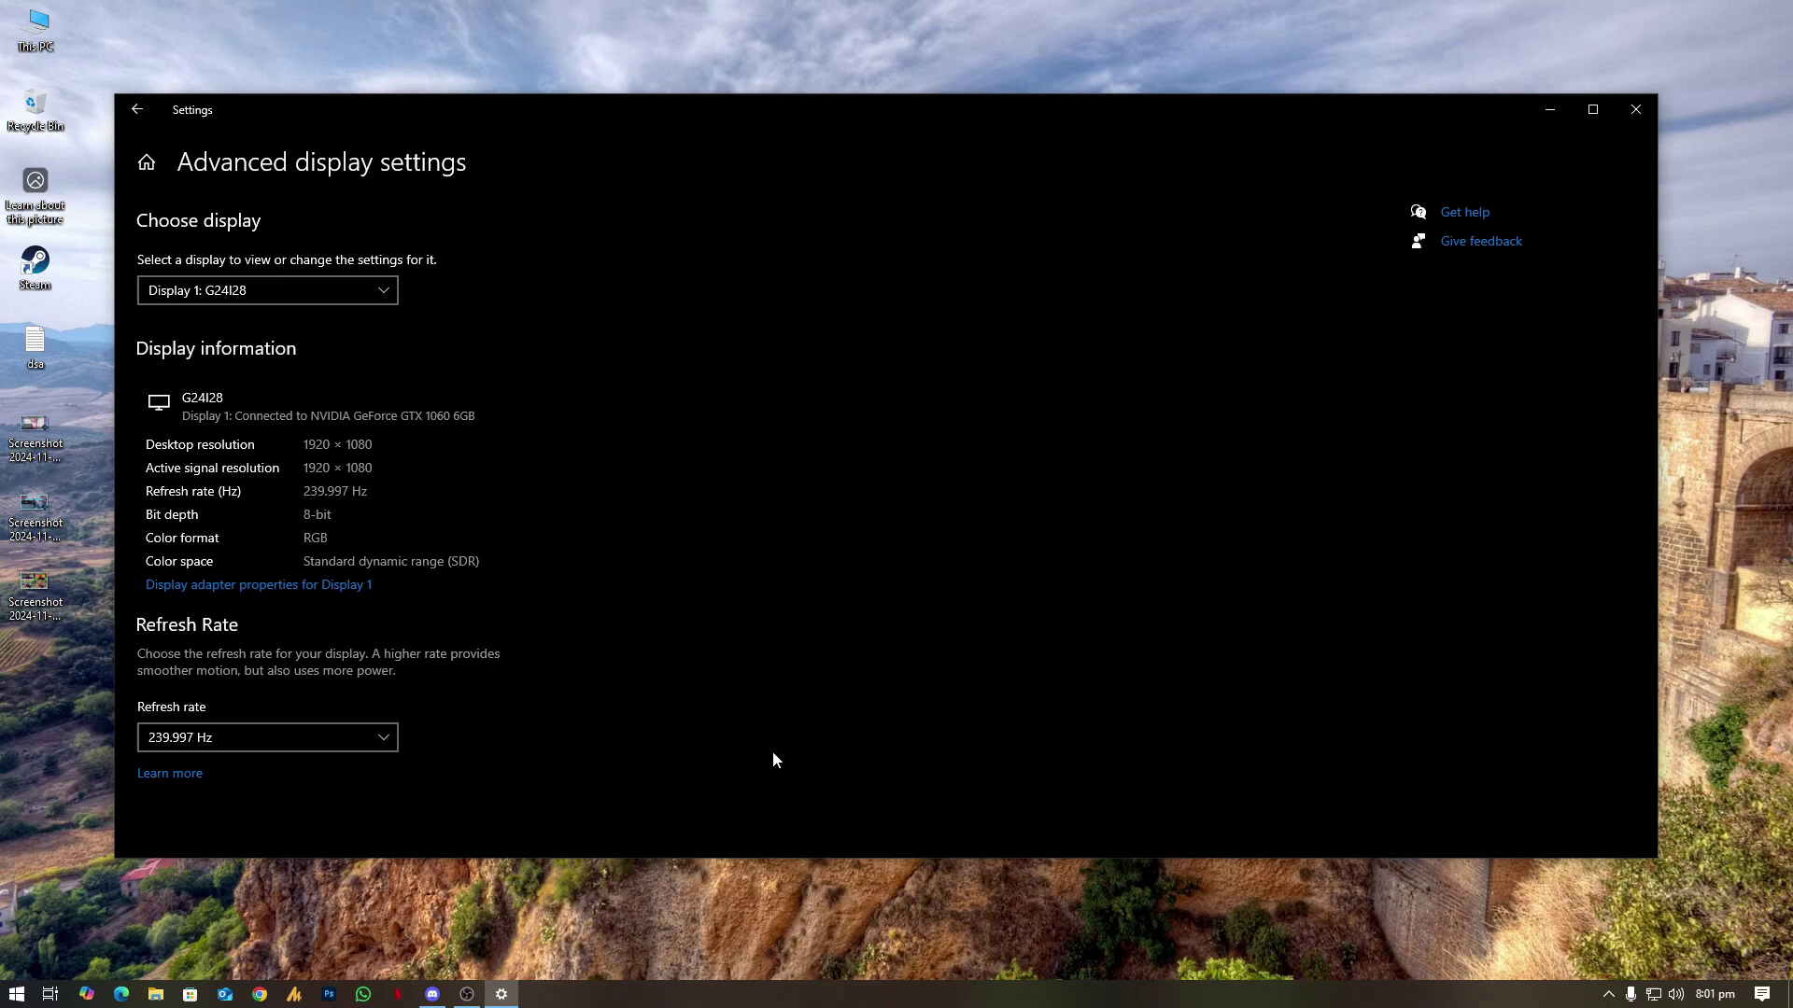
left_click(317, 737)
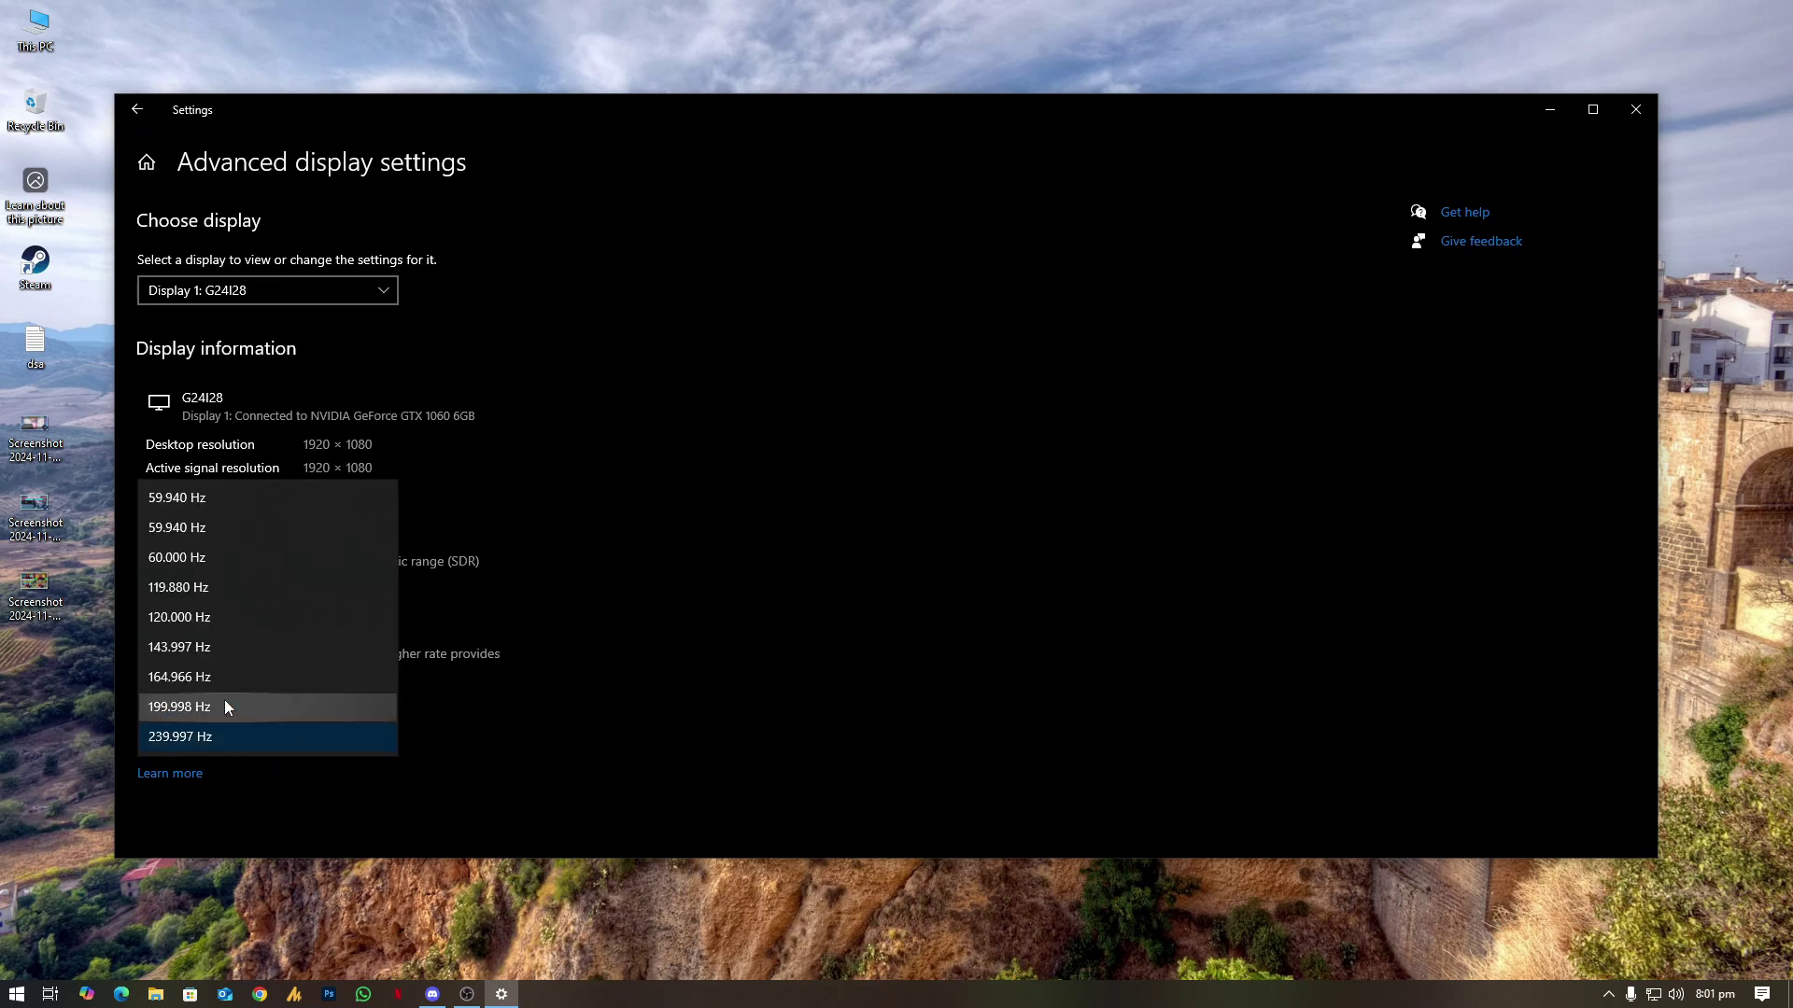
left_click(289, 743)
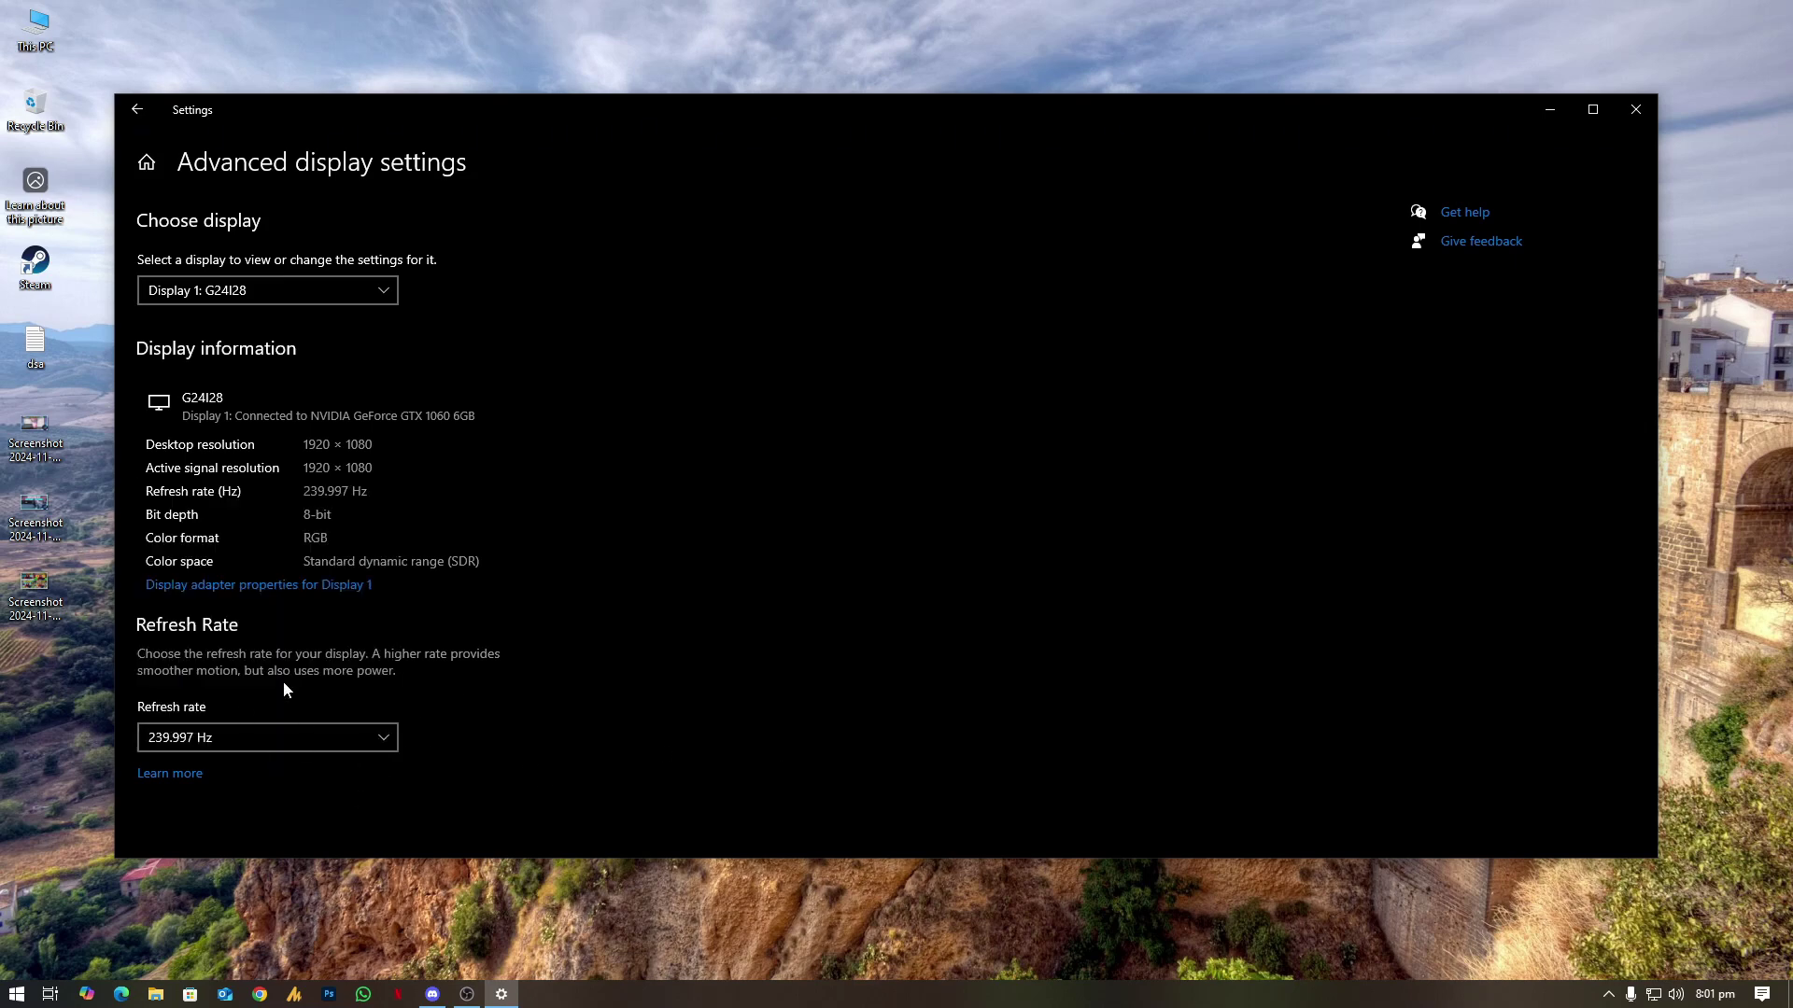
left_click(1636, 109)
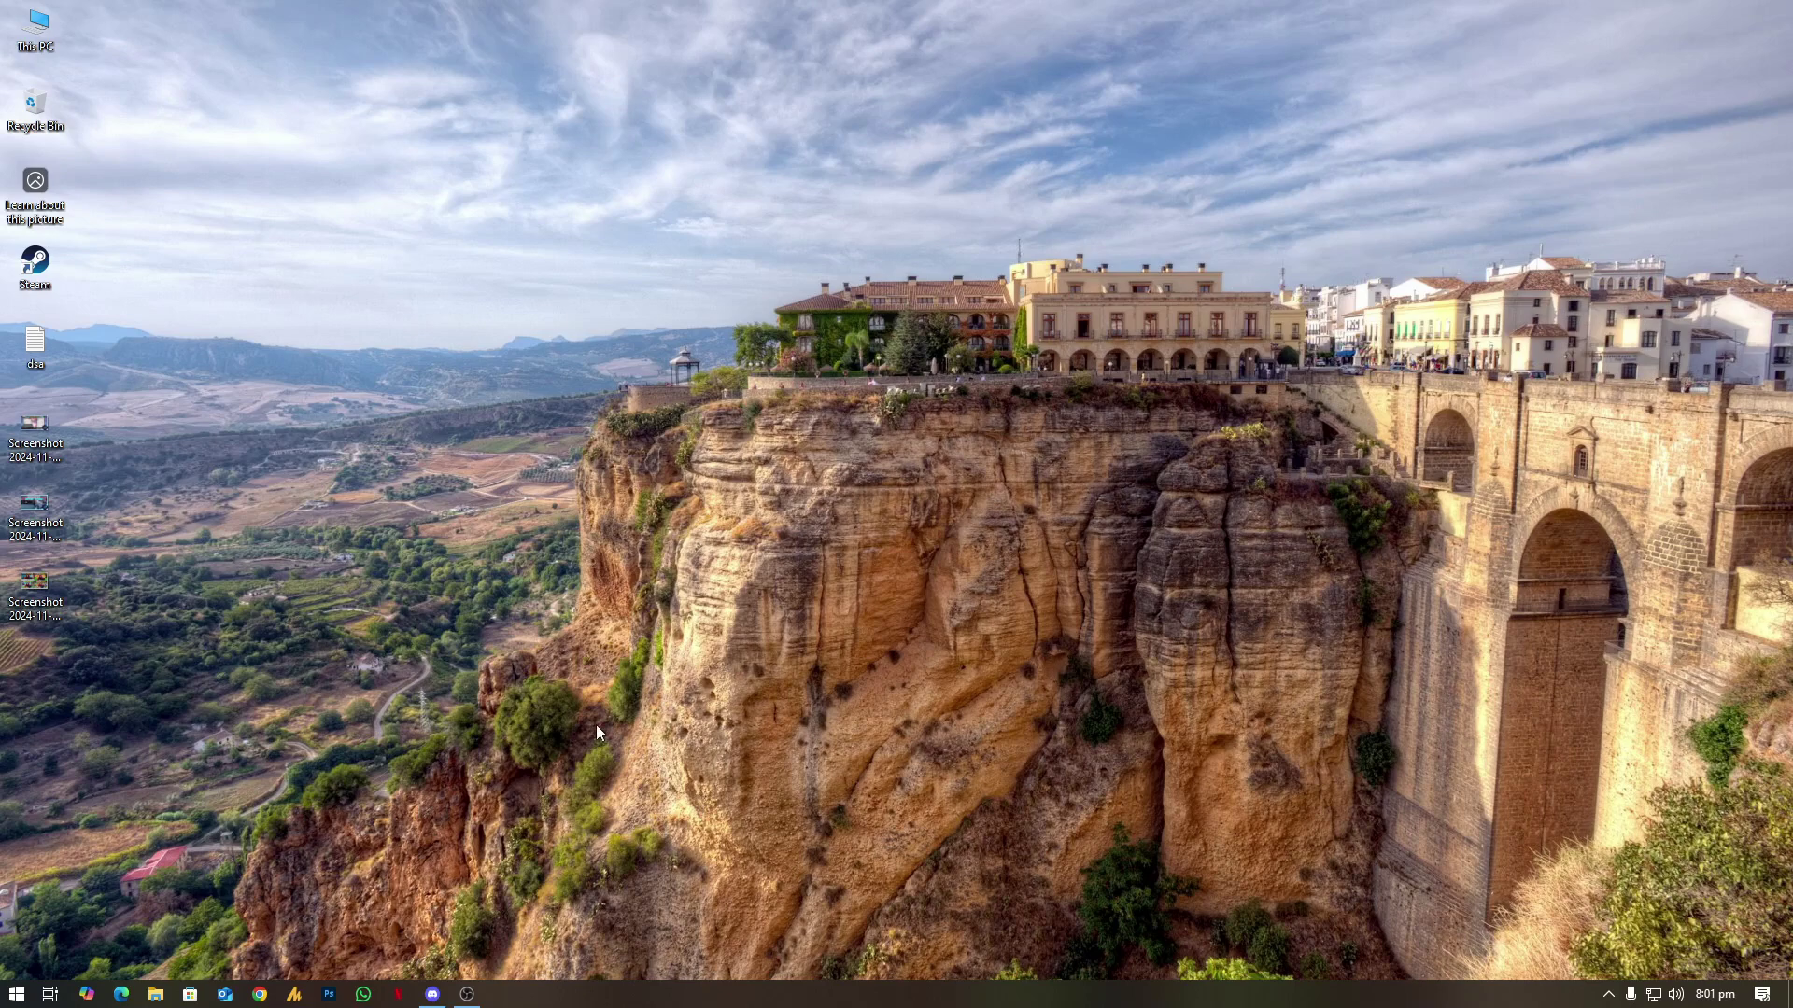
Launch VALORANT from a Start menu search.
key("super")
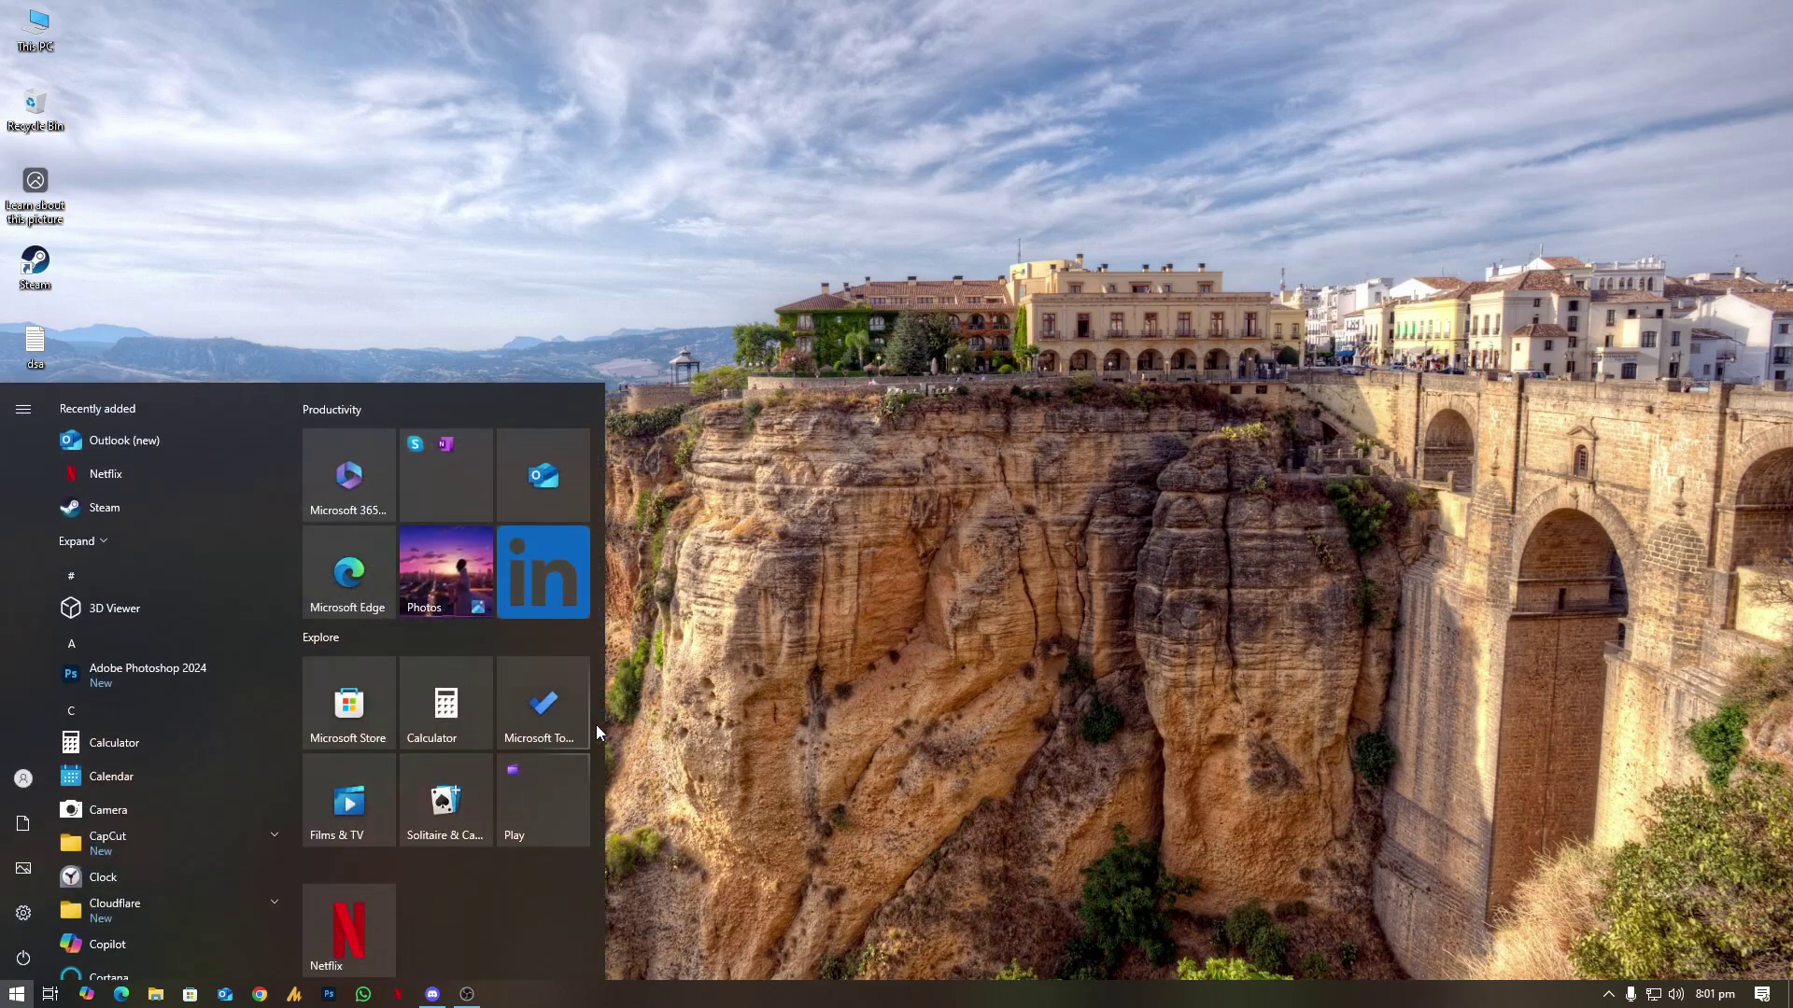
type("valoran")
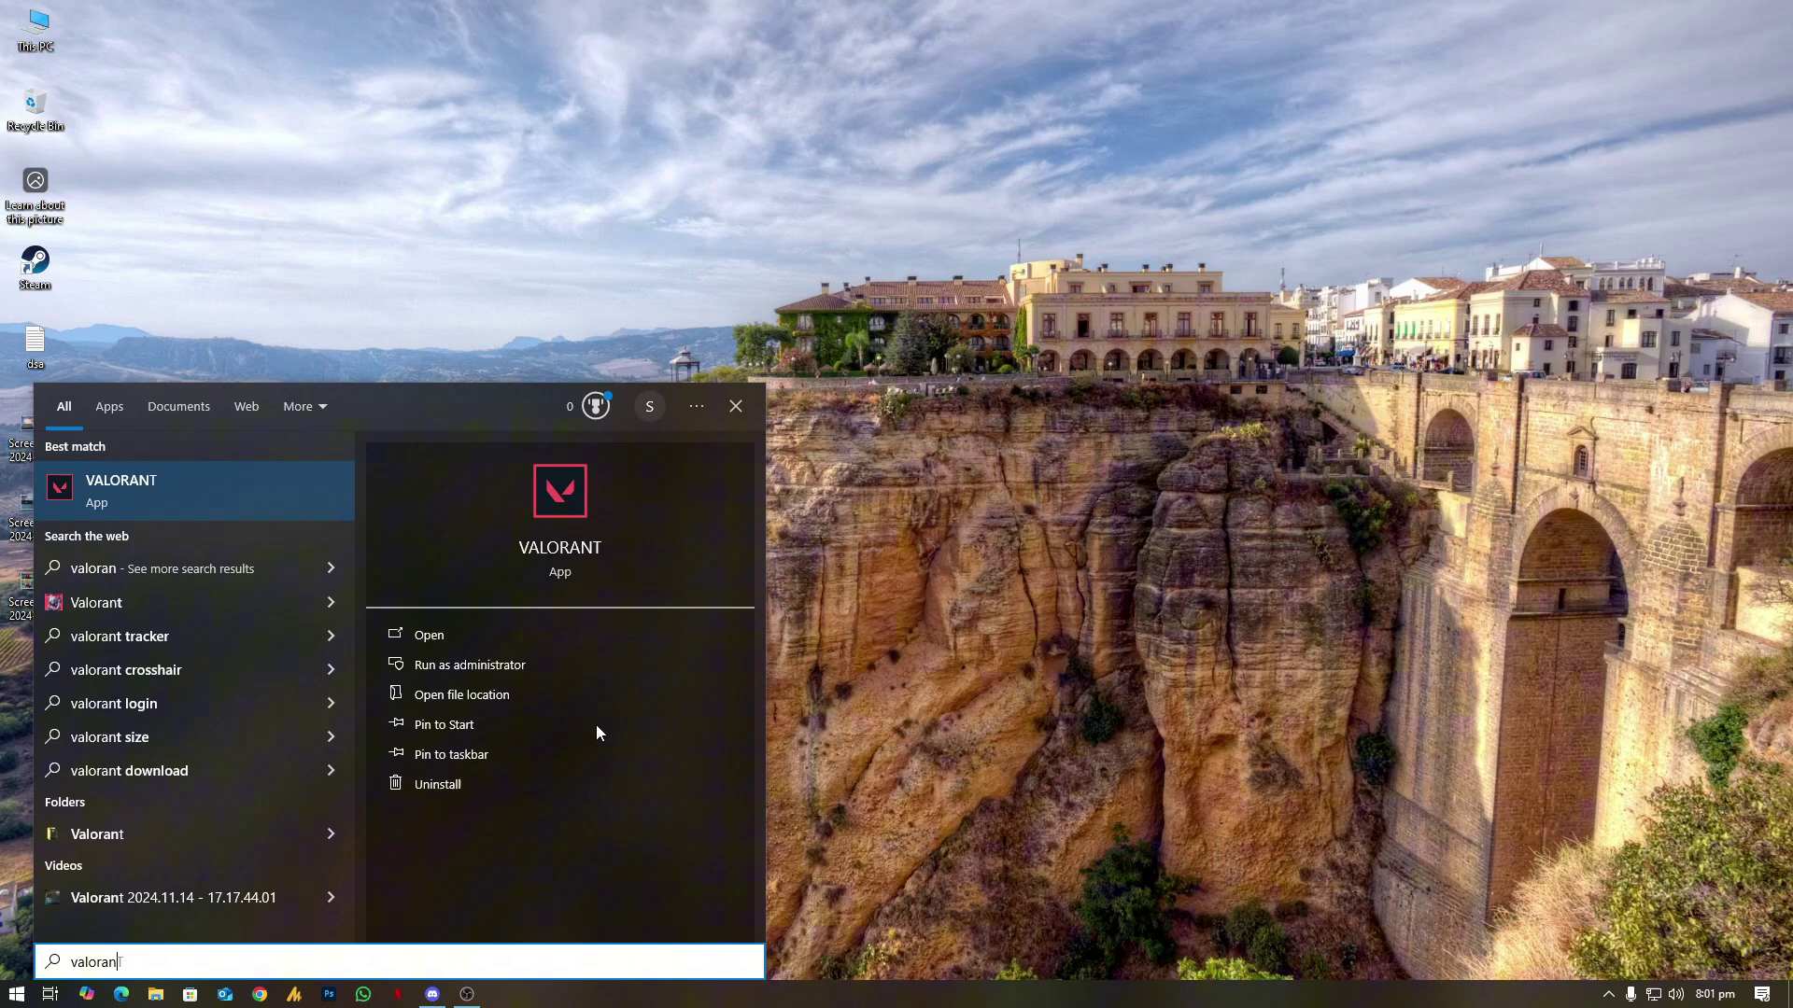
key("Return")
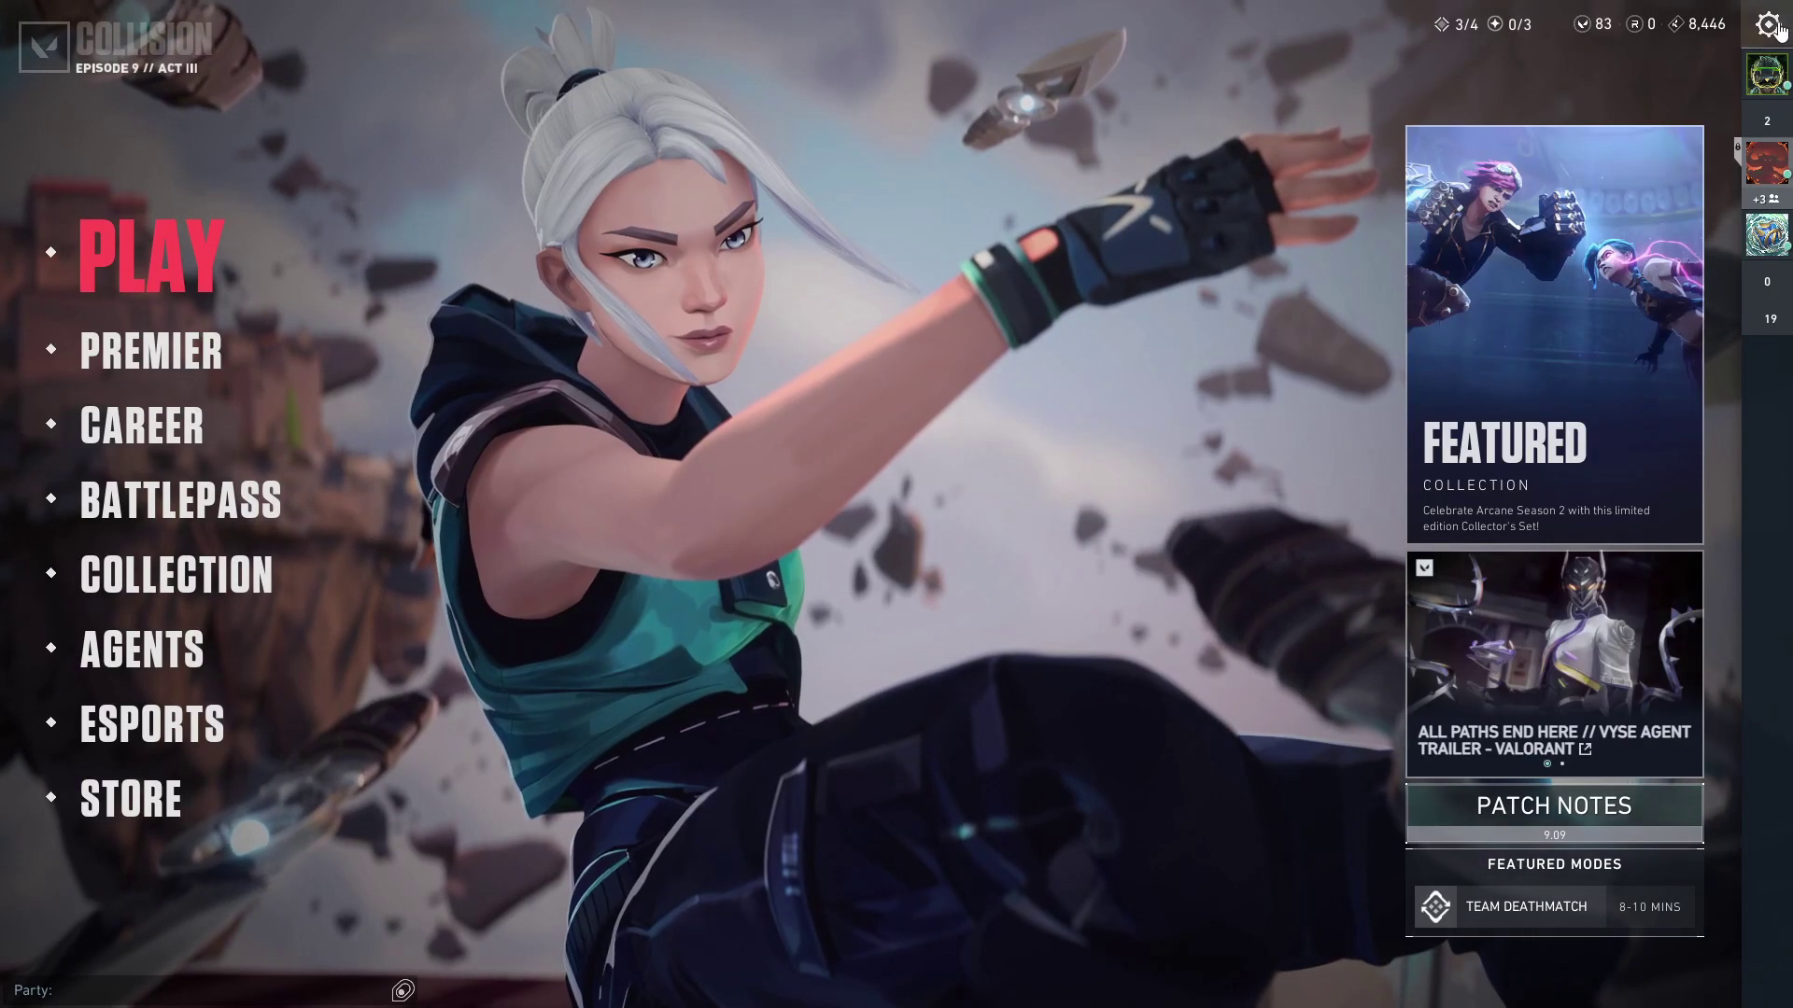
Switch Valorant's video display mode to Windowed Fullscreen, apply, and return to the main menu.
left_click(1767, 24)
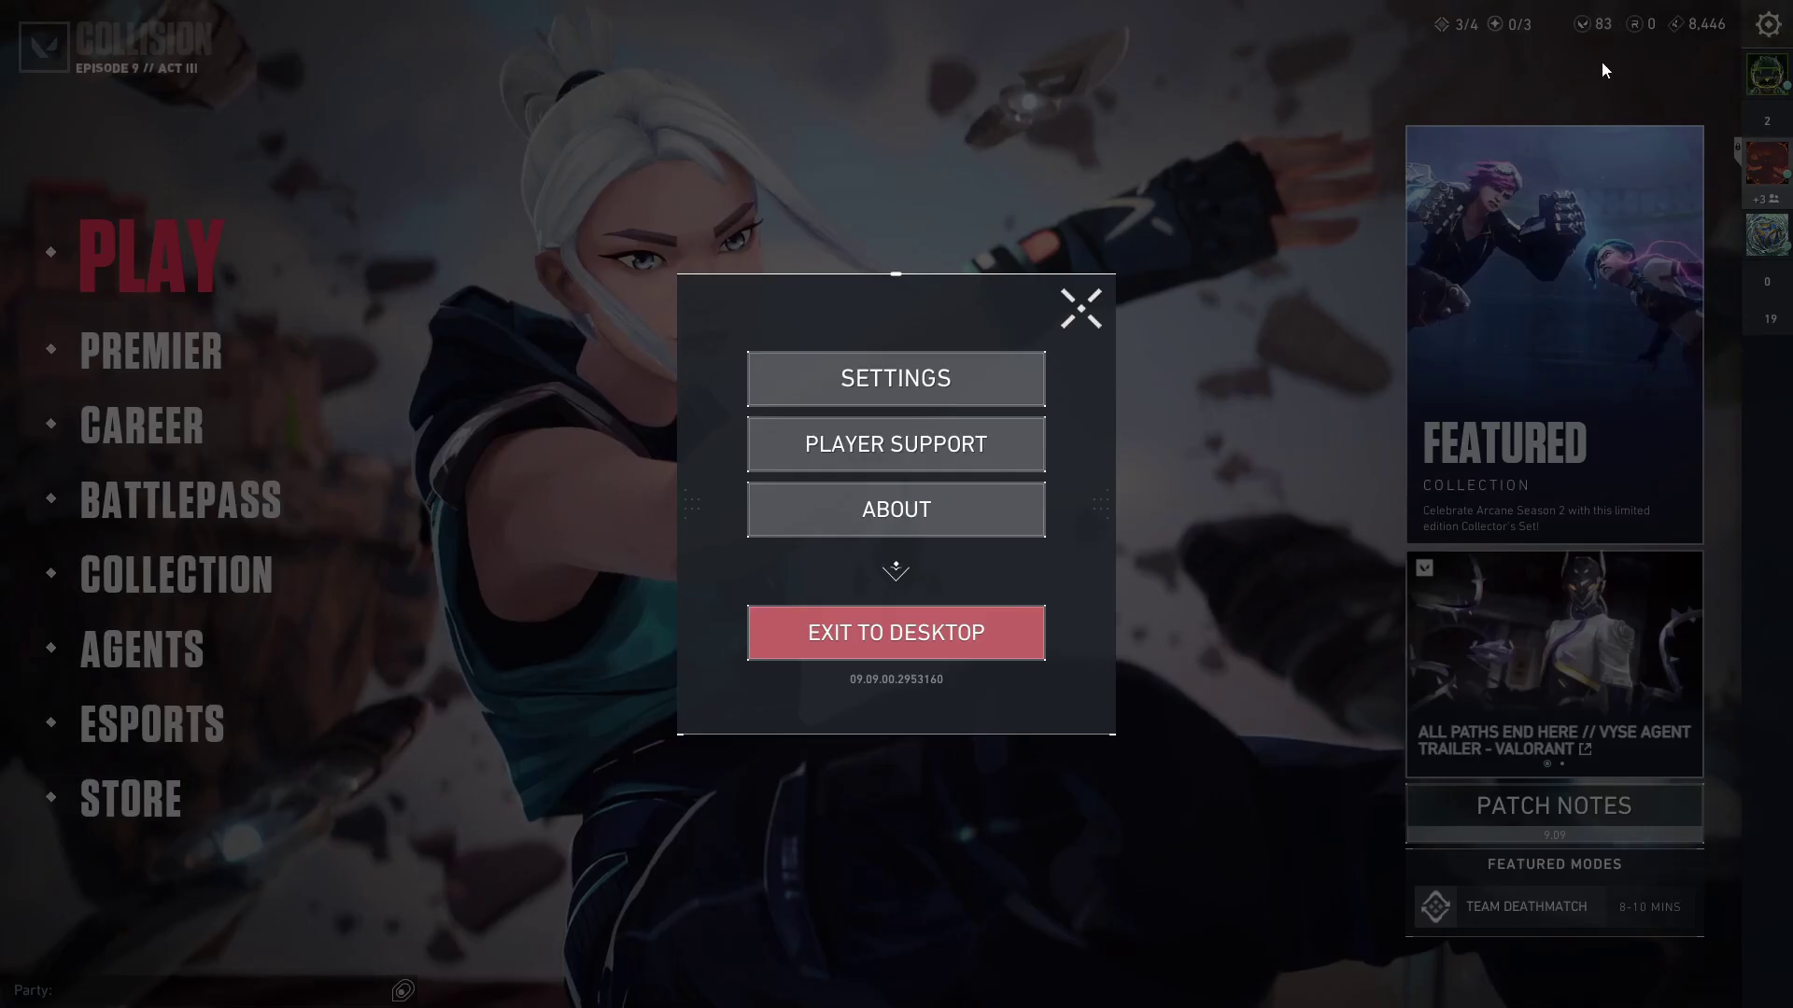
left_click(897, 376)
left_click(986, 36)
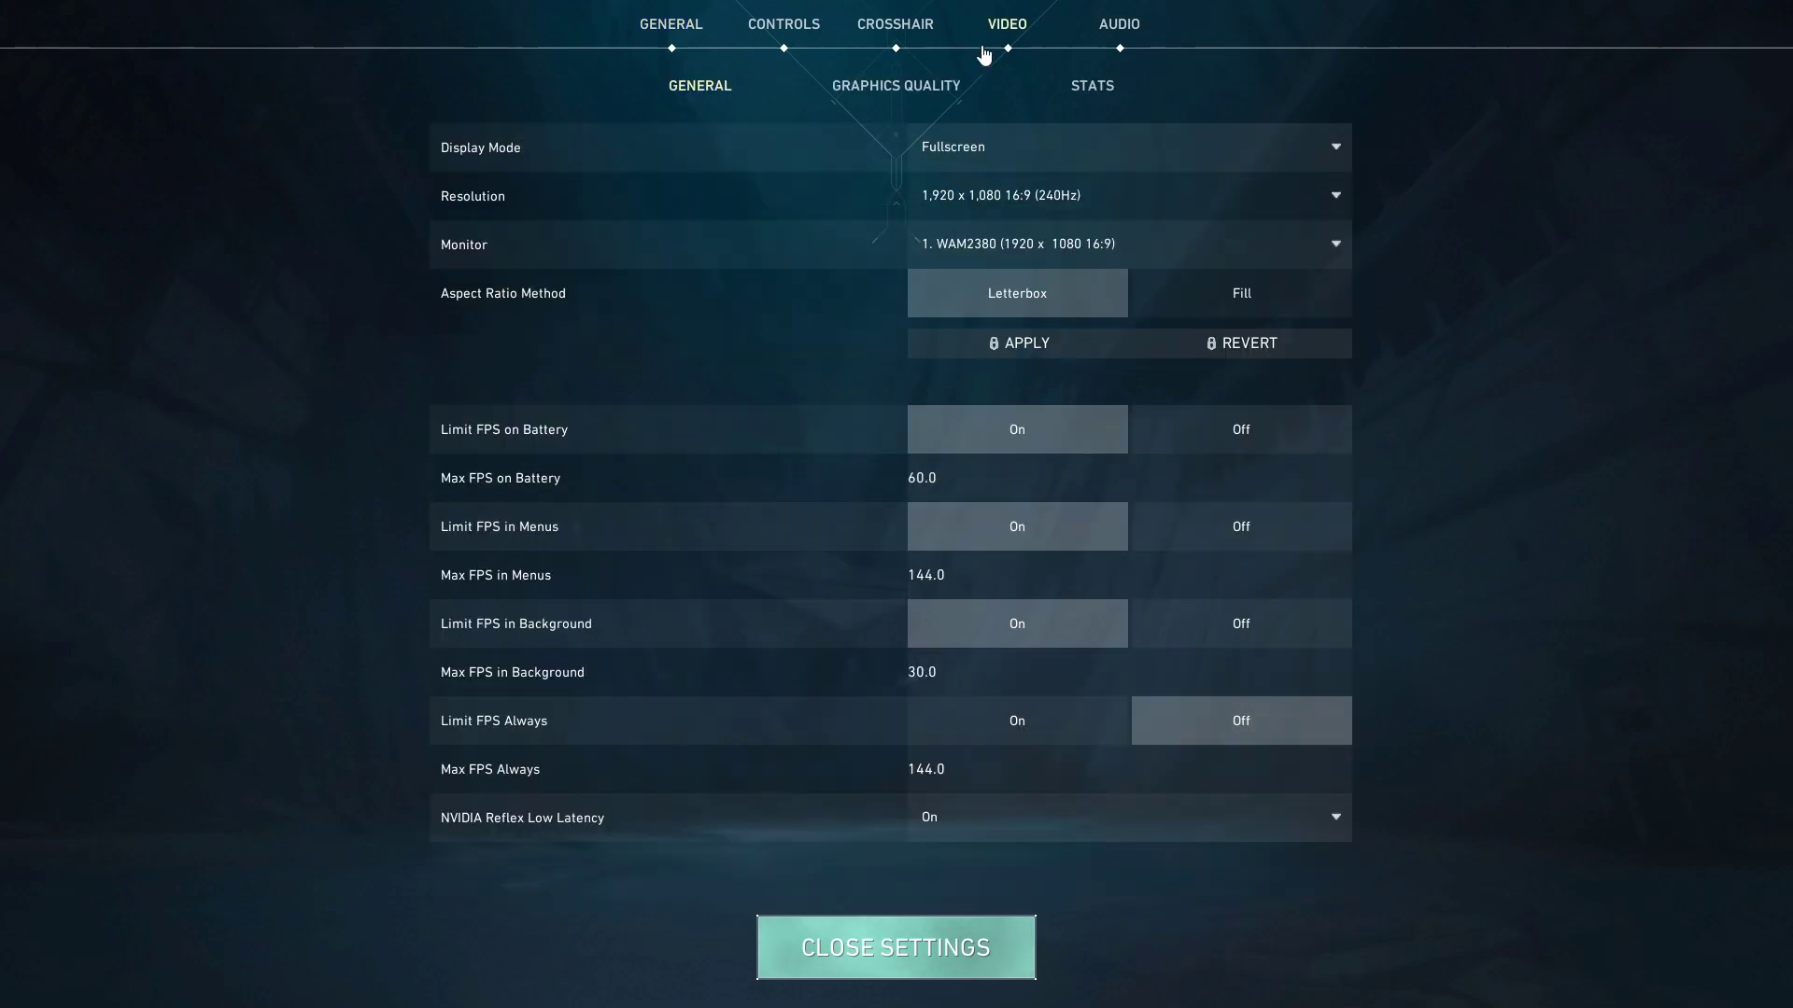
left_click(962, 154)
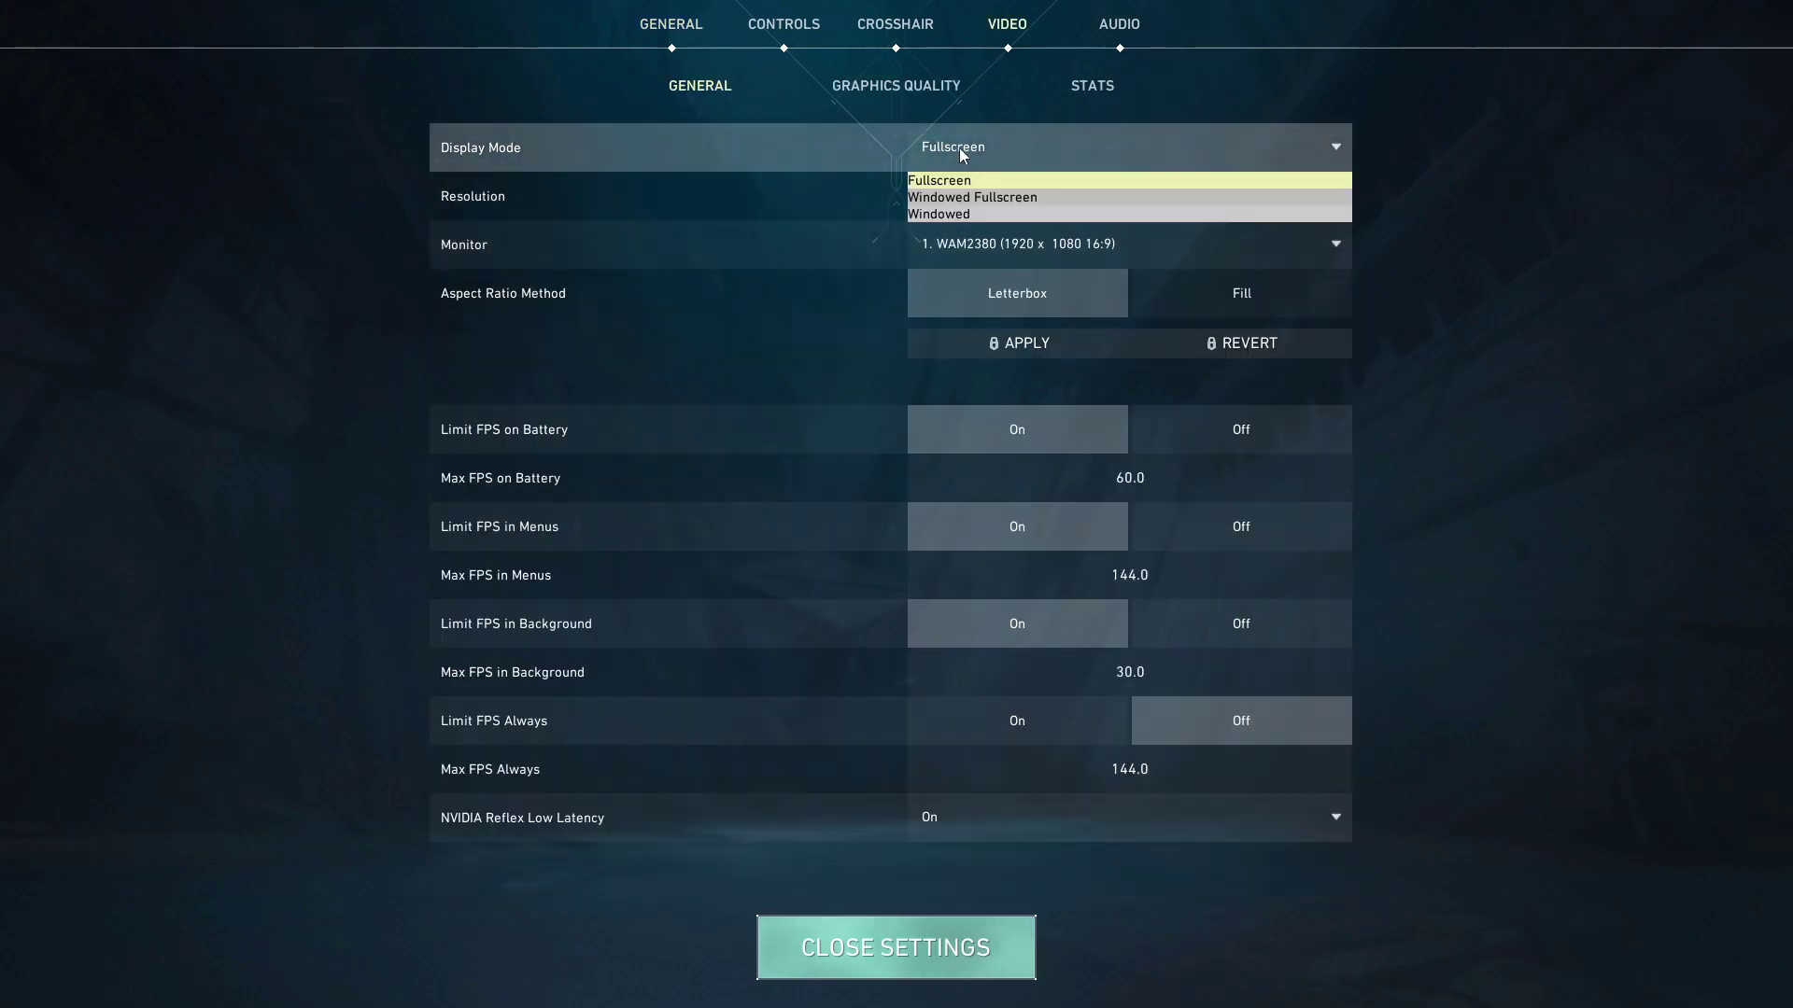
left_click(976, 199)
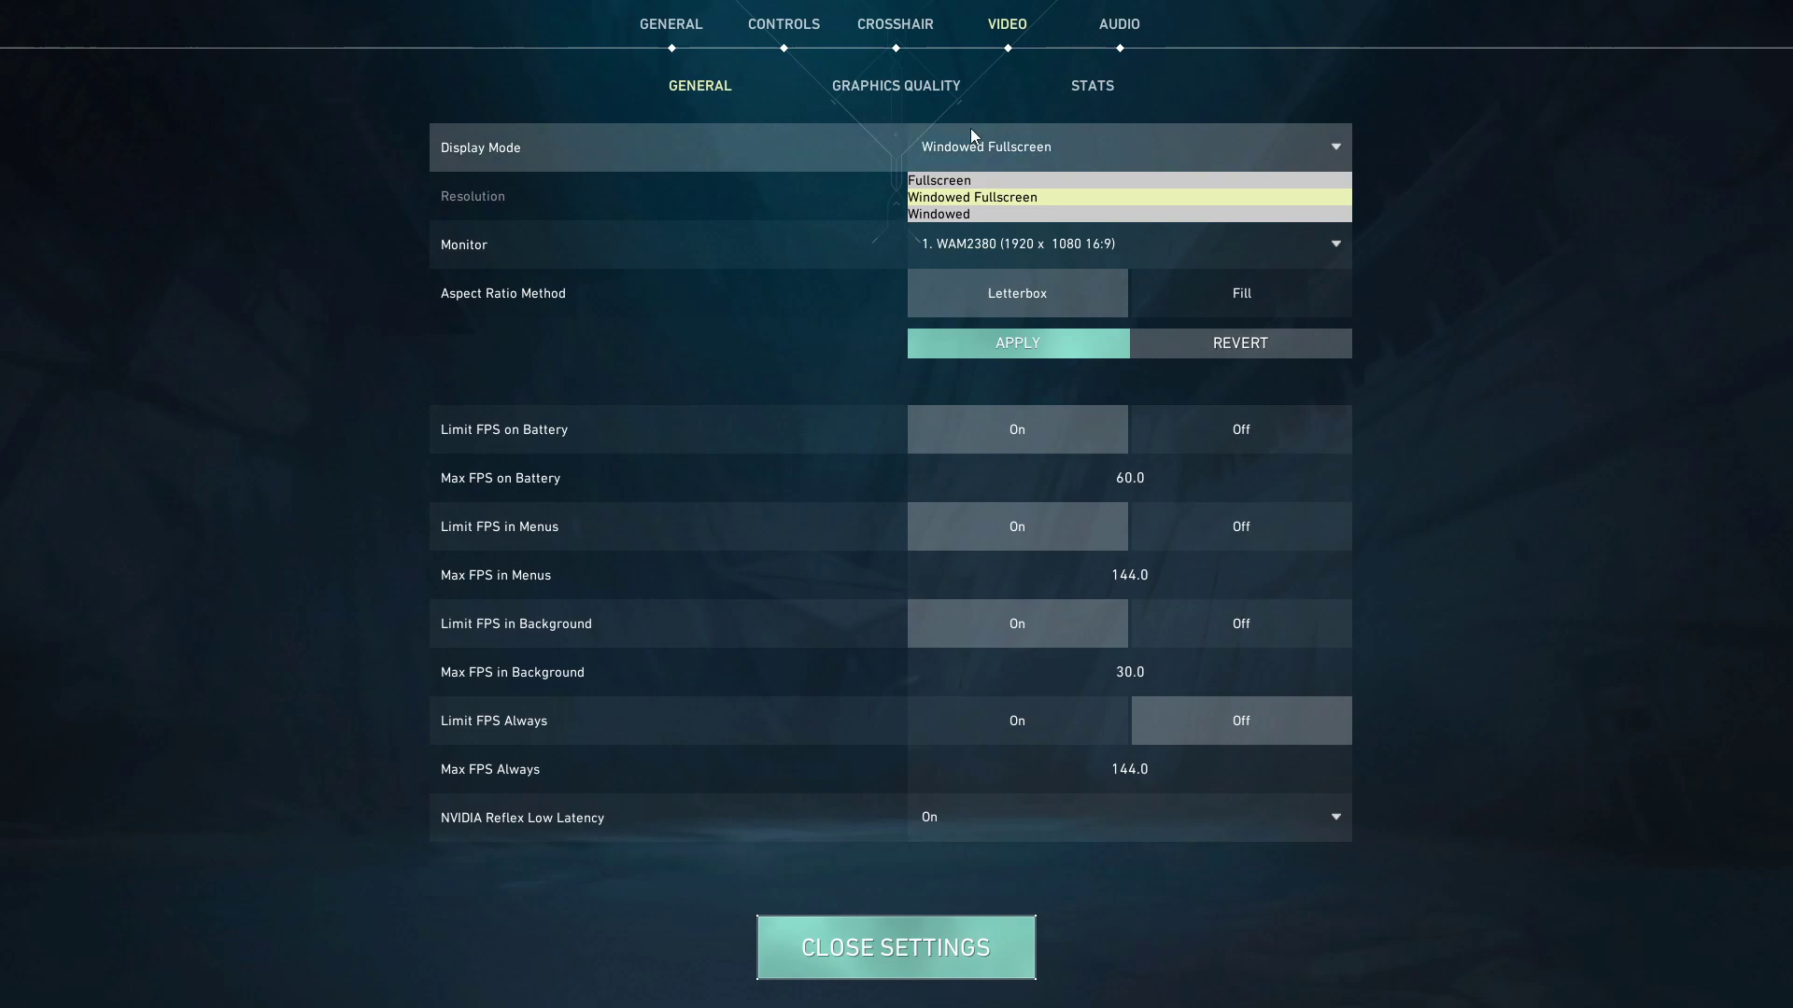
left_click(1083, 343)
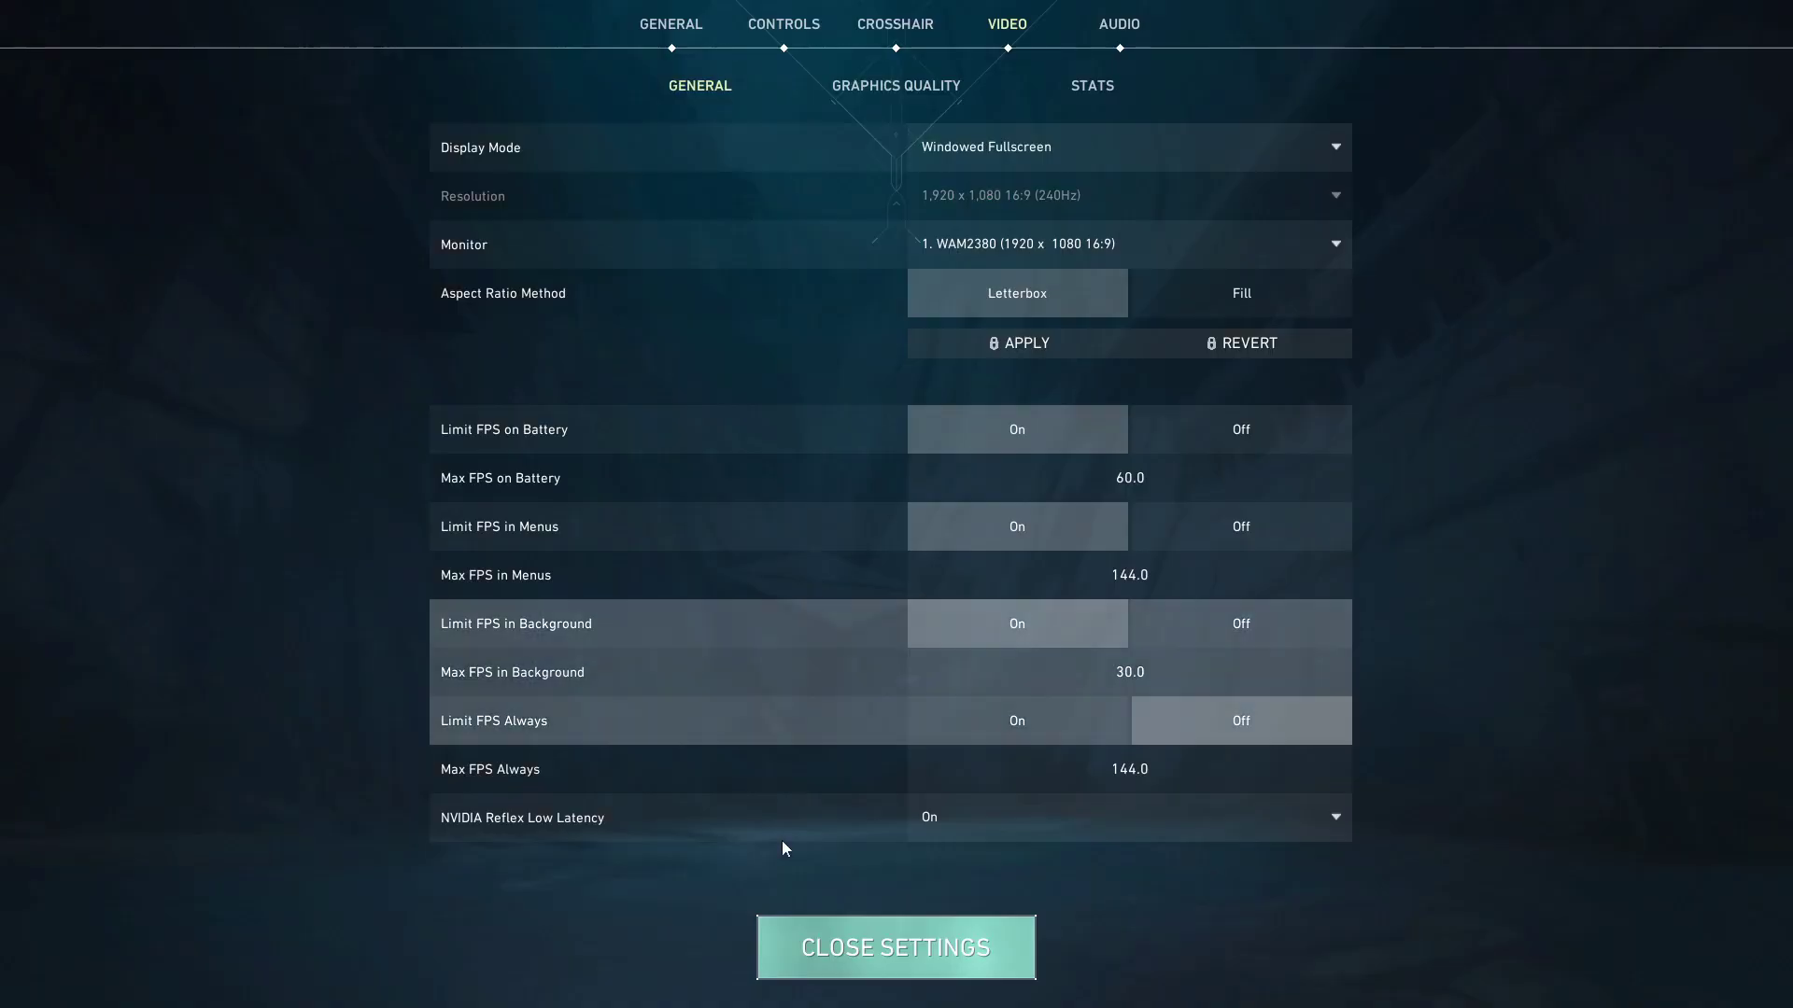
left_click(949, 950)
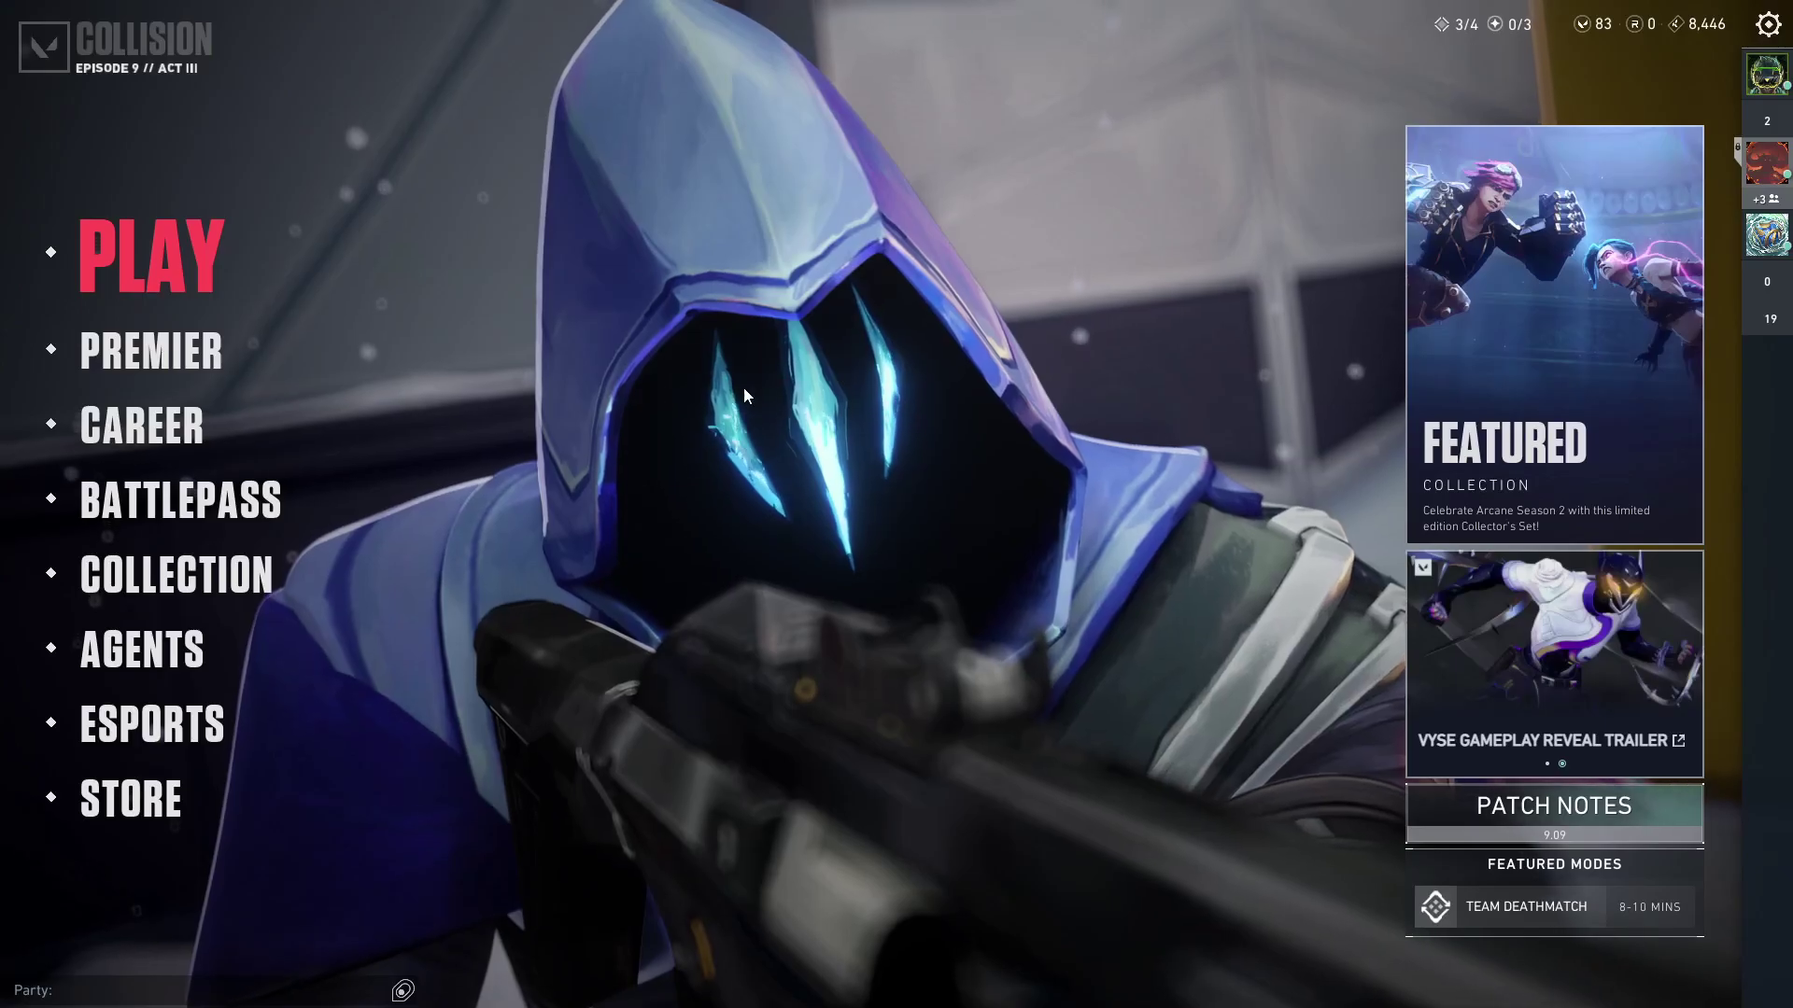
End the Discord task in Task Manager, close it, and relaunch Discord via Start search 'disco'.
key("super+d")
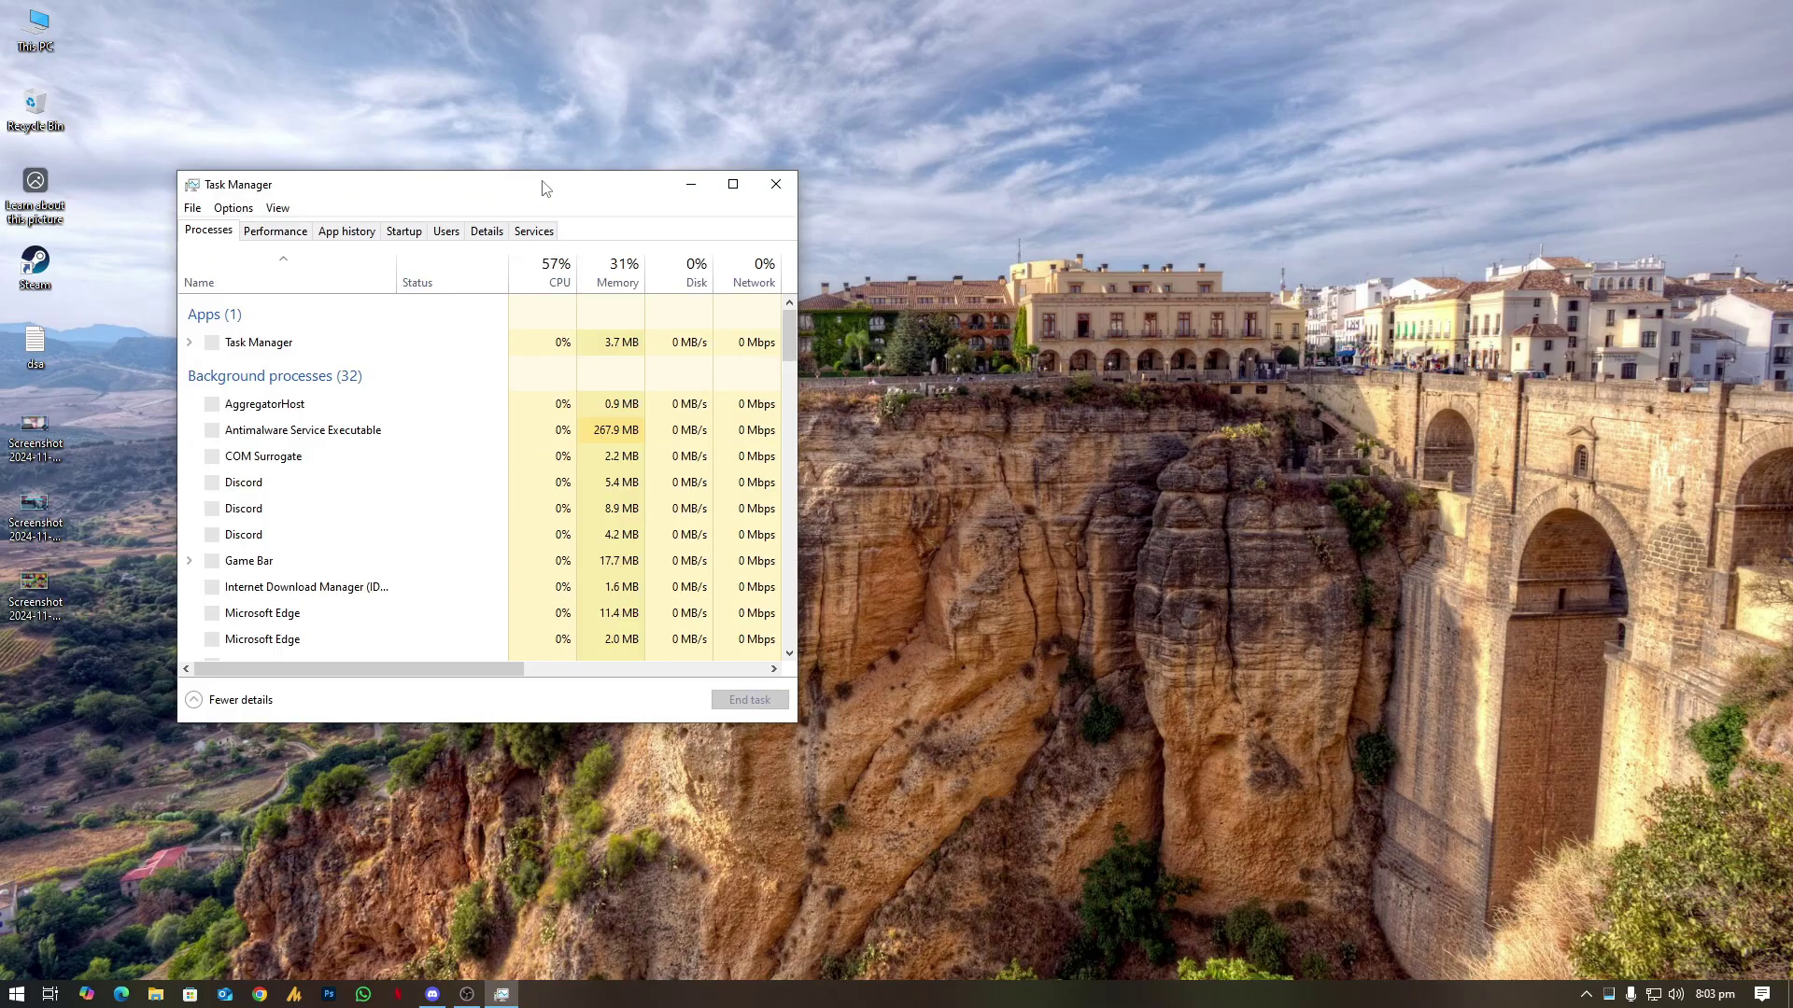
left_click_drag(544, 180, 753, 168)
right_click(459, 329)
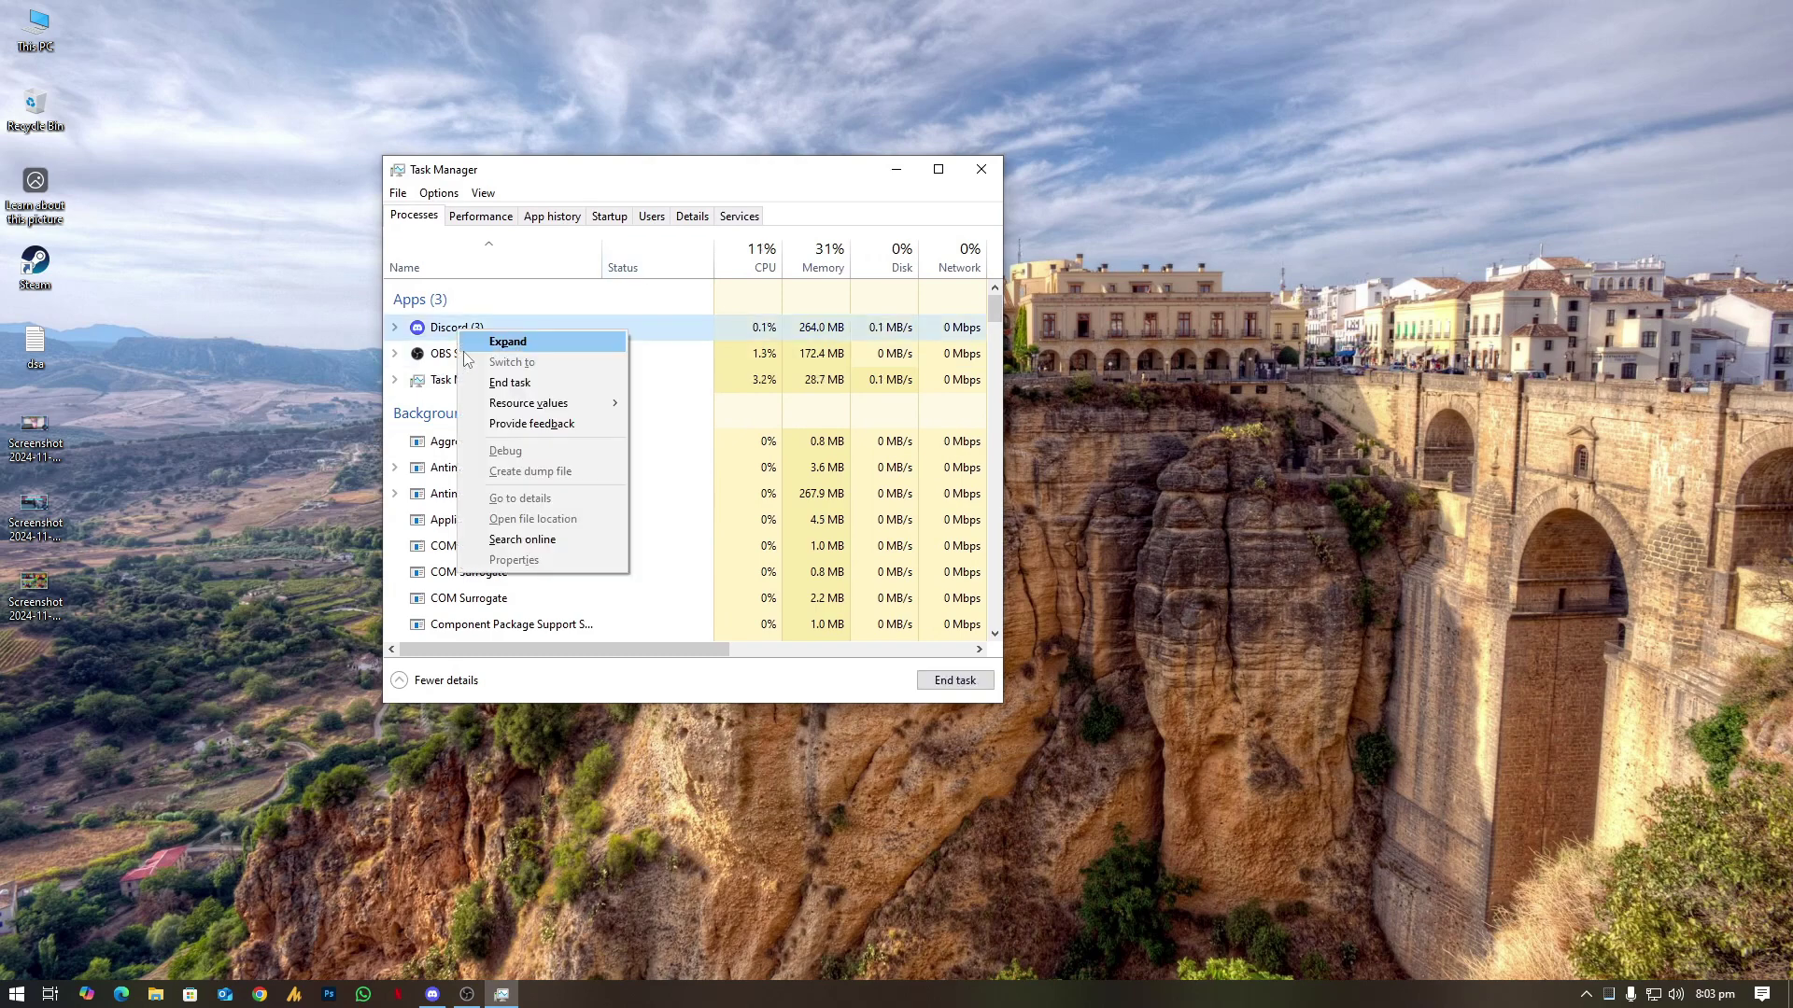
left_click(510, 382)
left_click(980, 169)
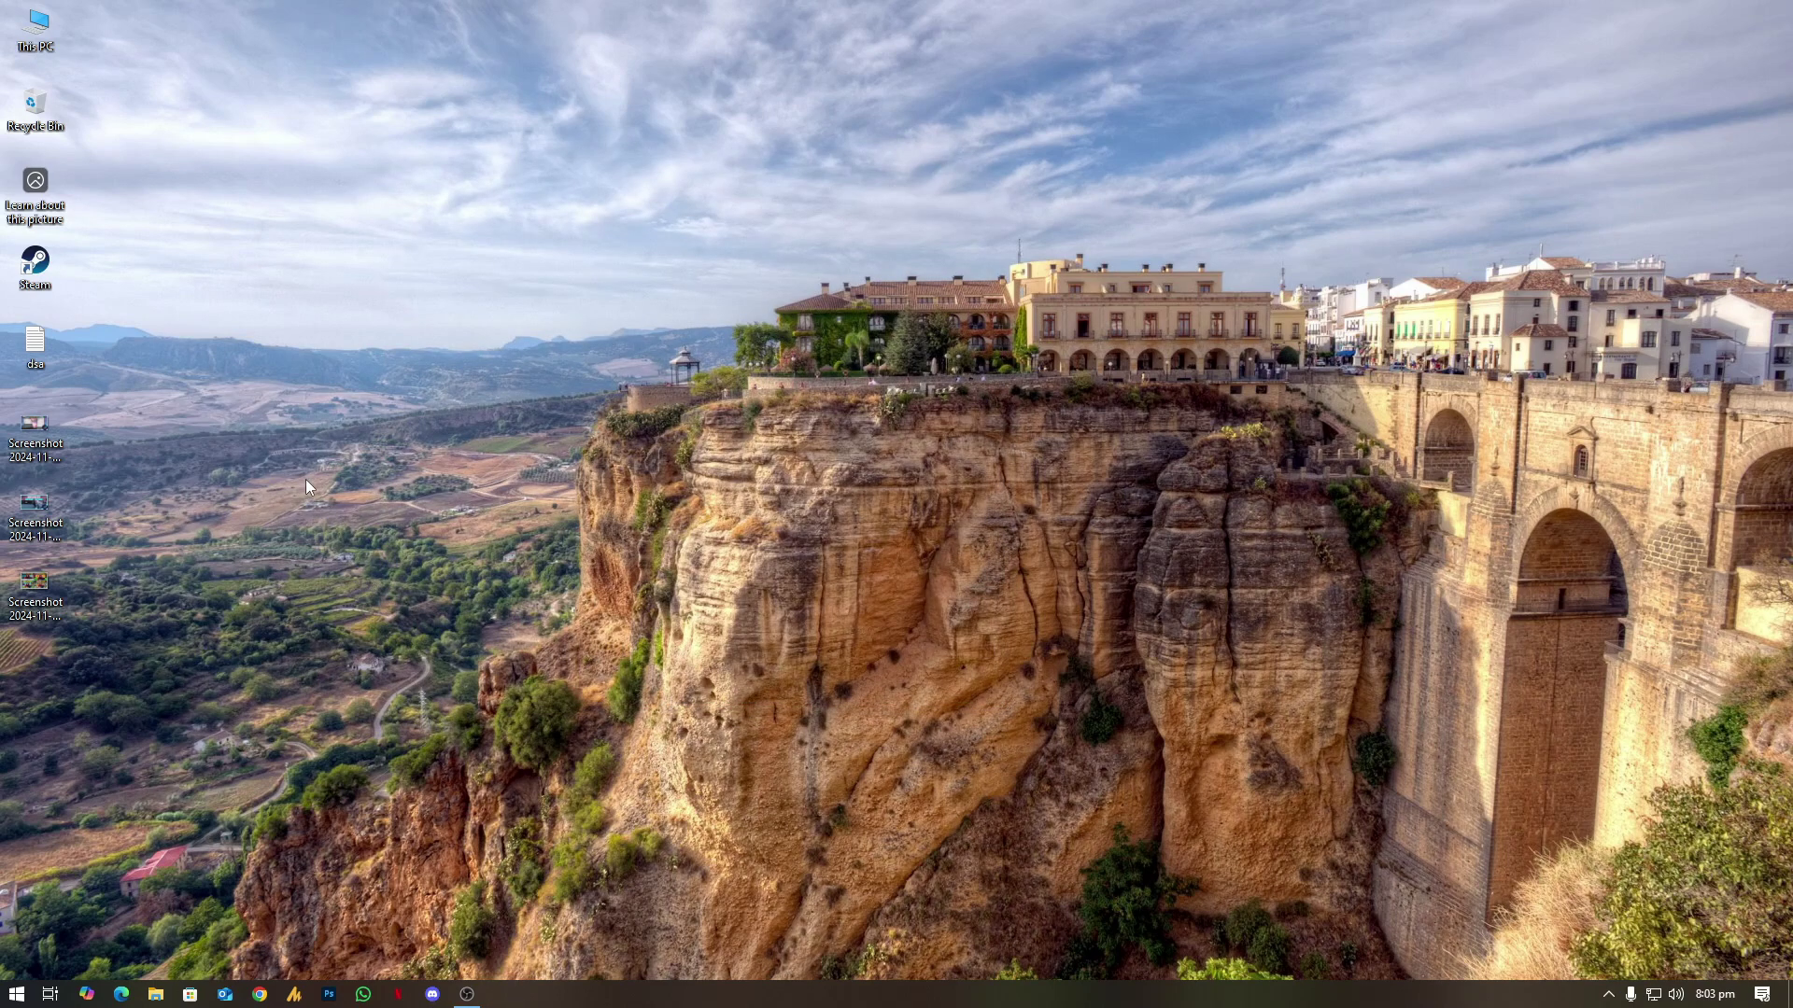
key("super")
type("disco")
Open NVIDIA Control Panel's Manage 3D settings page from the system tray.
left_click(1607, 995)
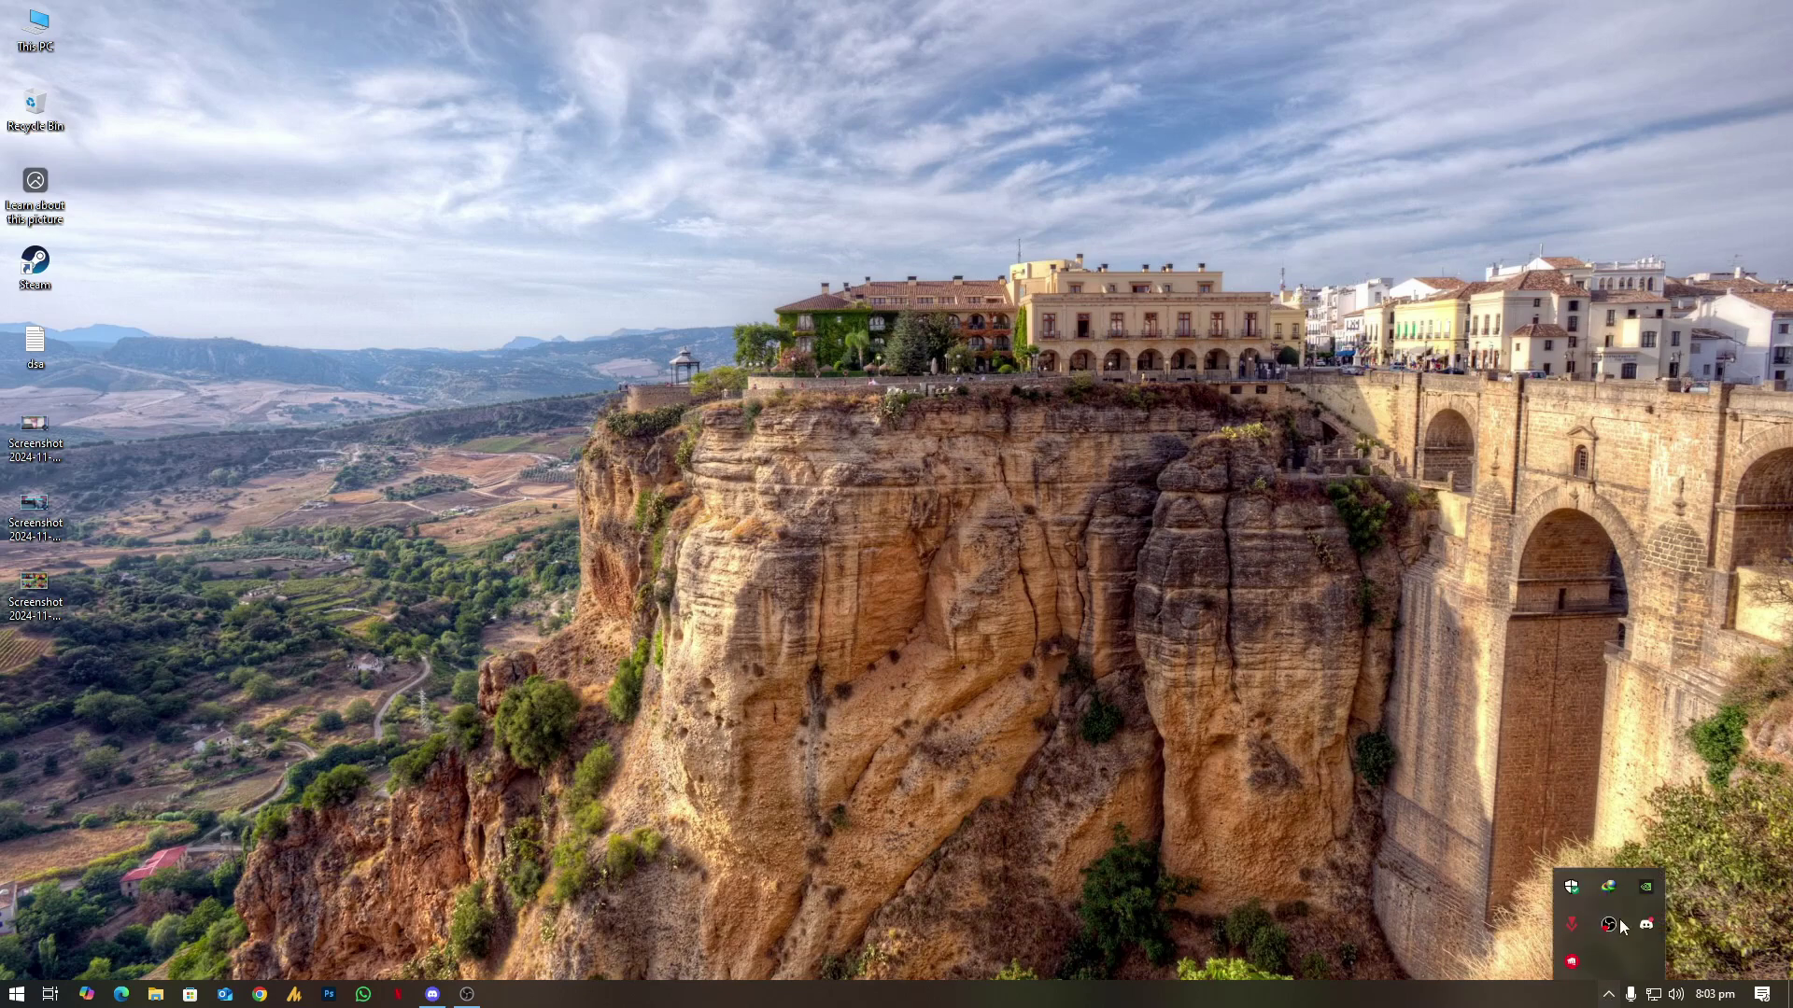
right_click(1645, 886)
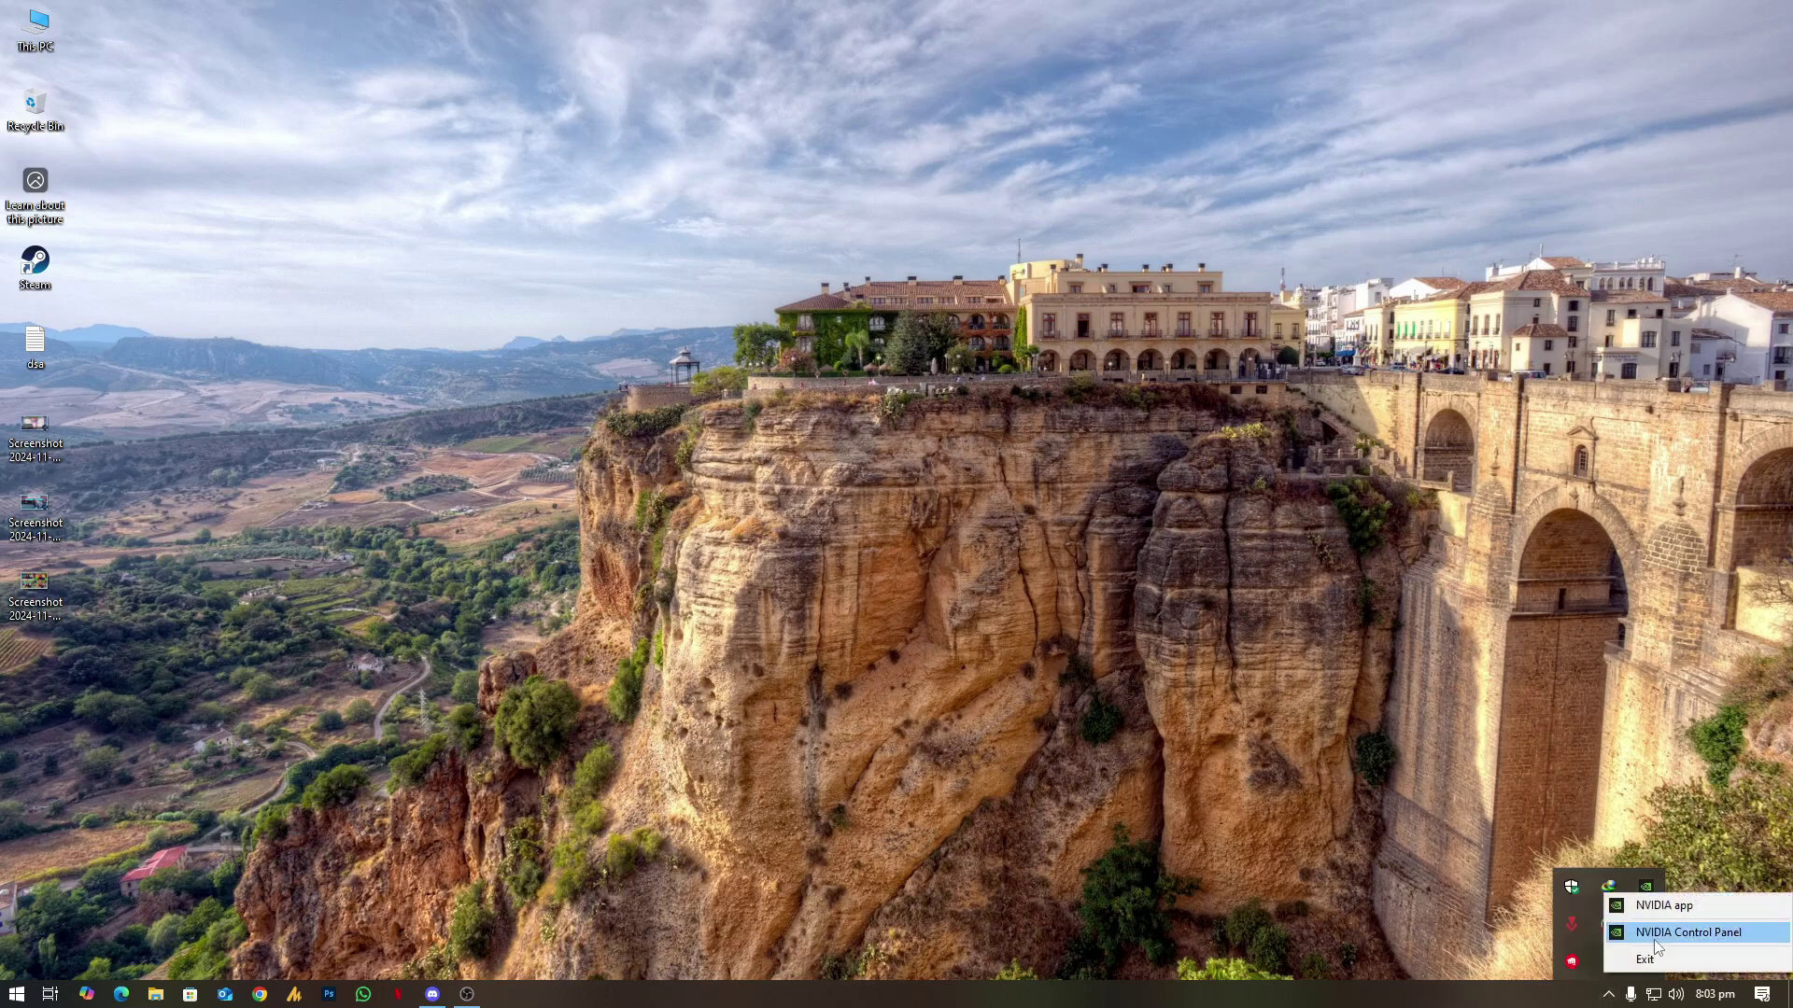
left_click(1734, 933)
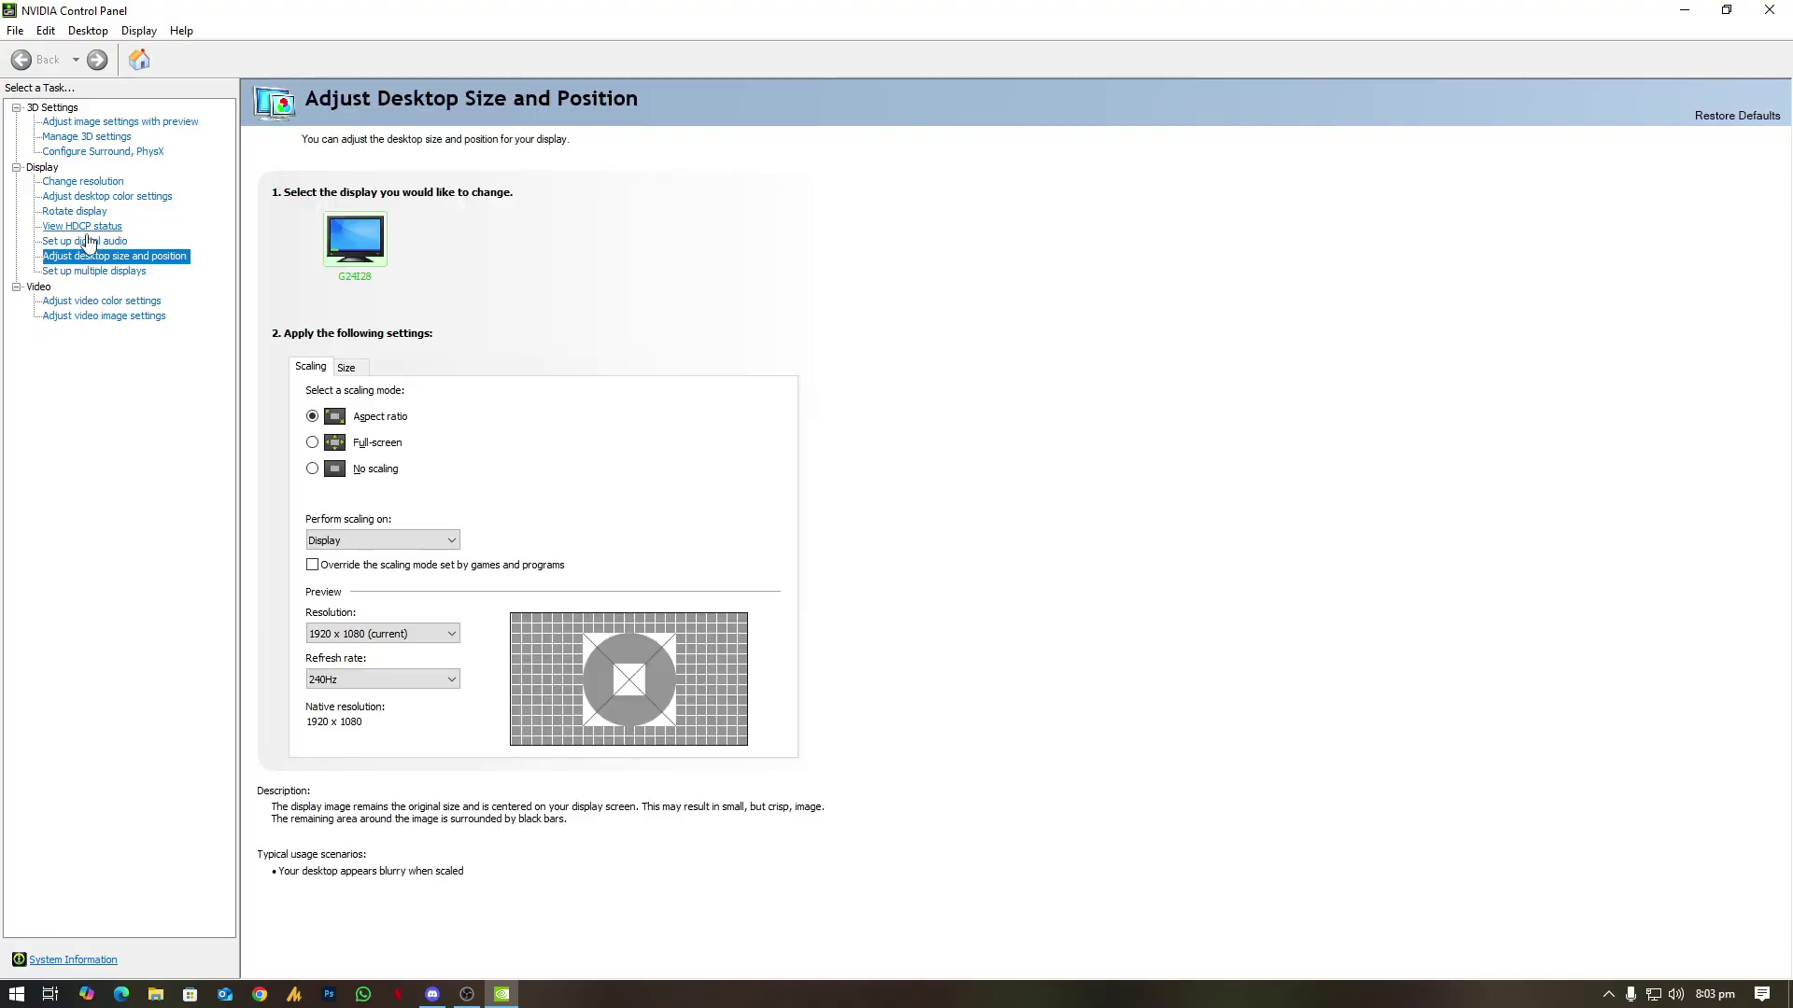
left_click(115, 140)
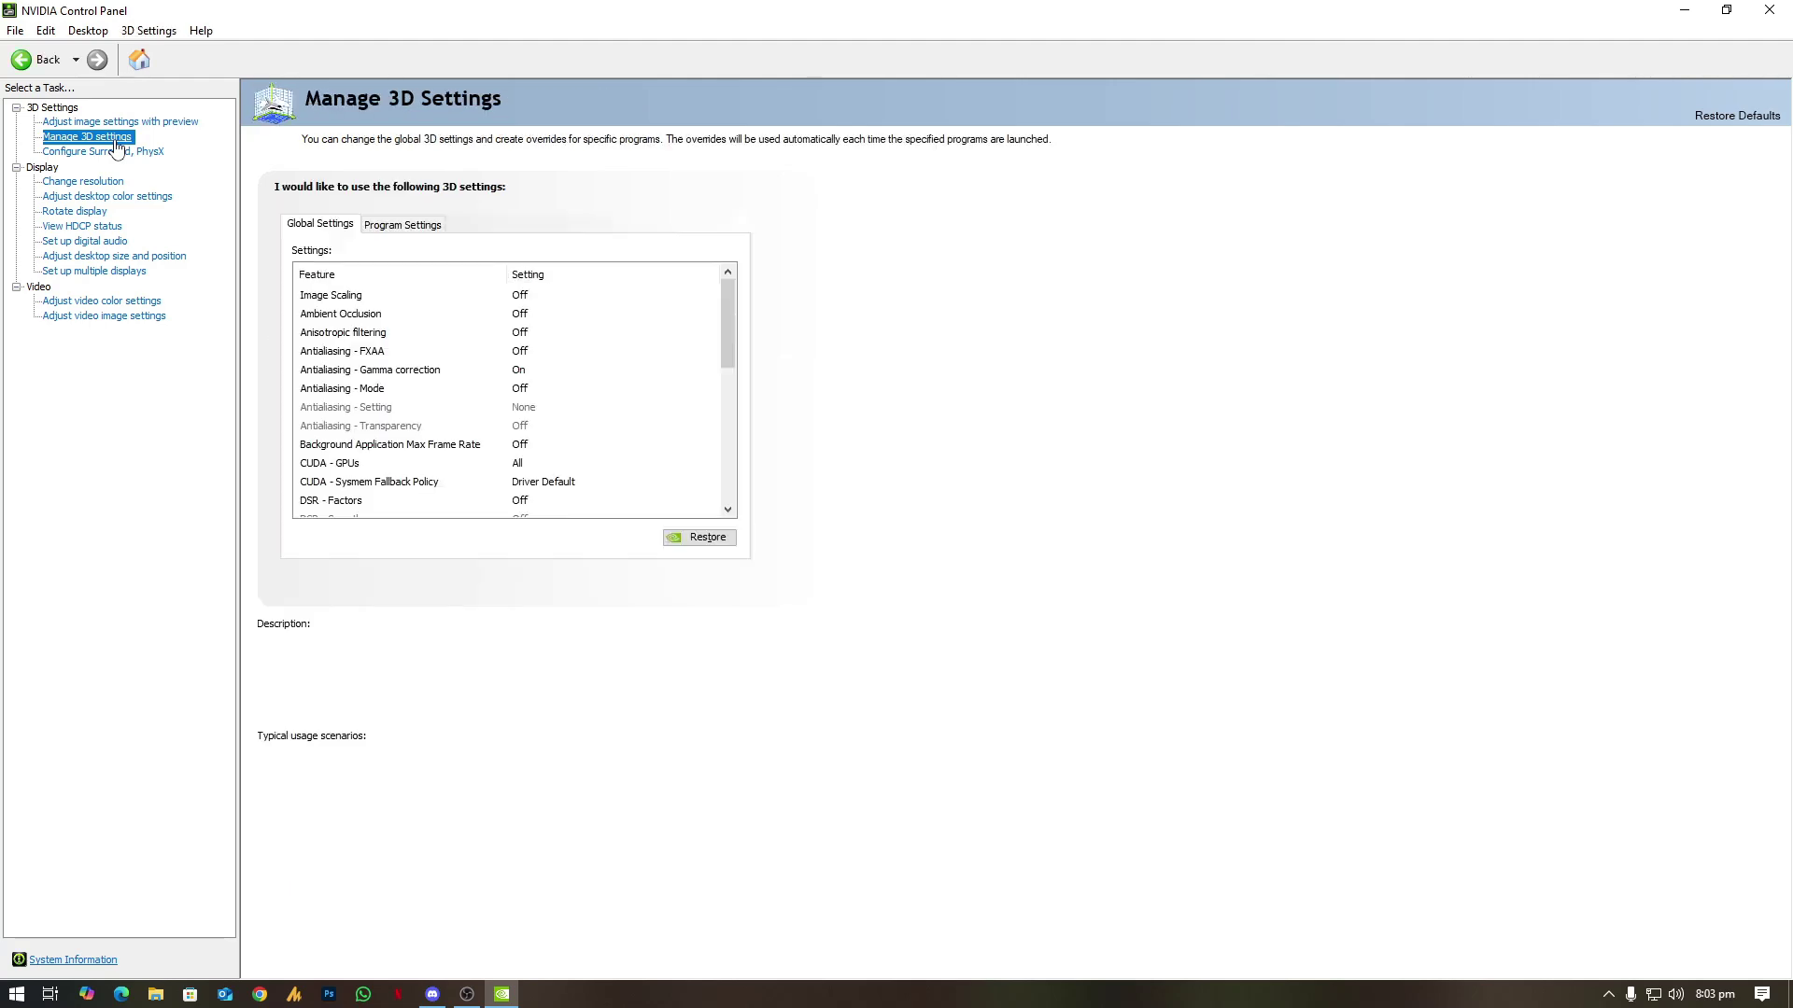
scroll(523, 451, "down", 2)
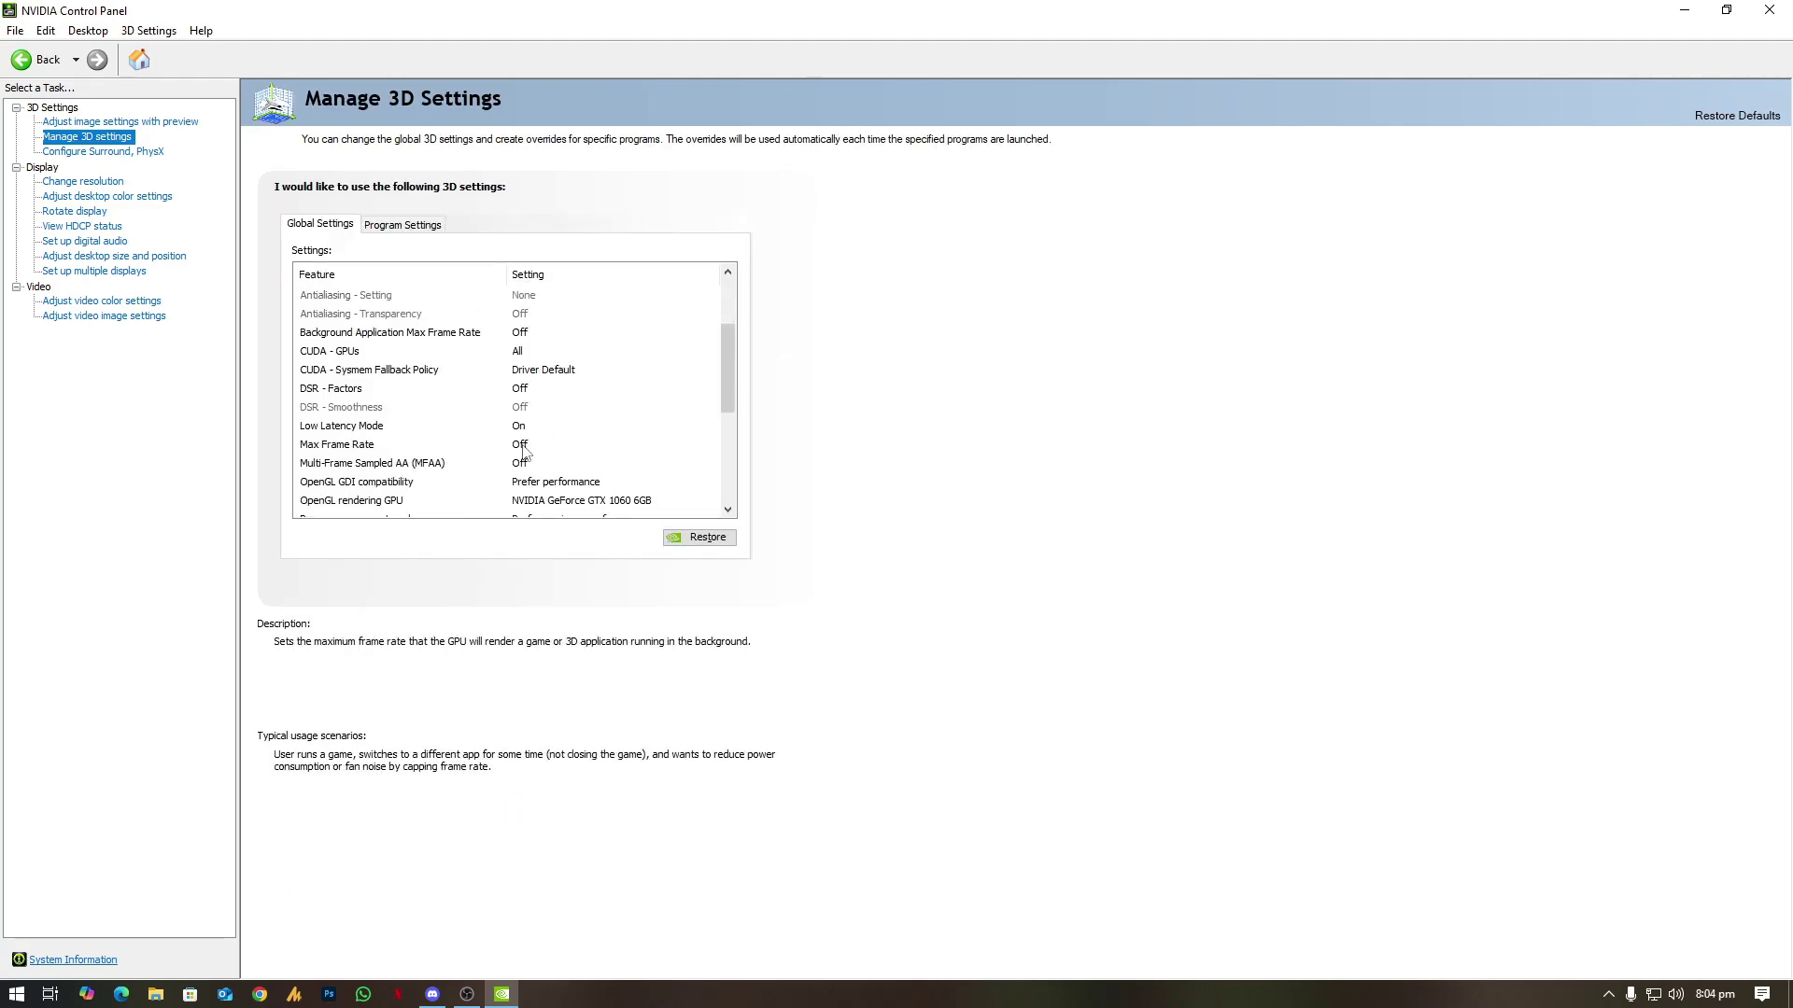
scroll(523, 451, "down", 2)
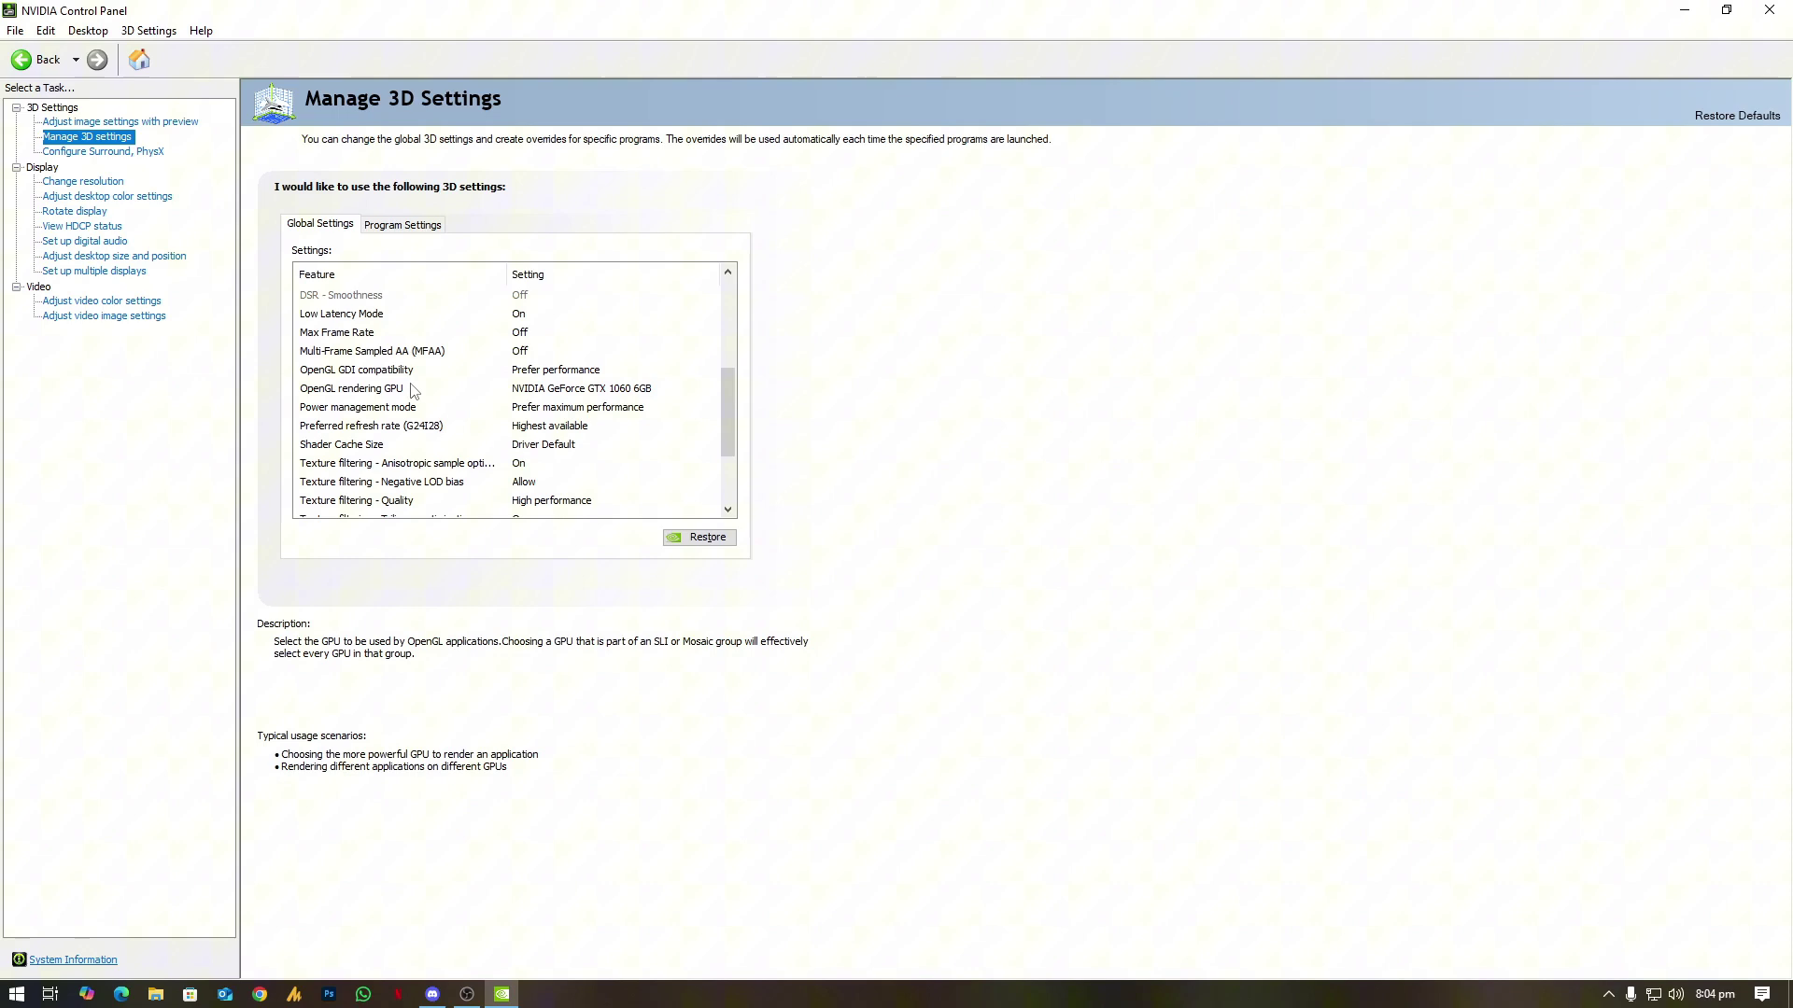
Set OpenGL GDI compatibility to Prefer performance and the OpenGL rendering GPU to GTX 1060.
left_click(546, 373)
left_click(551, 373)
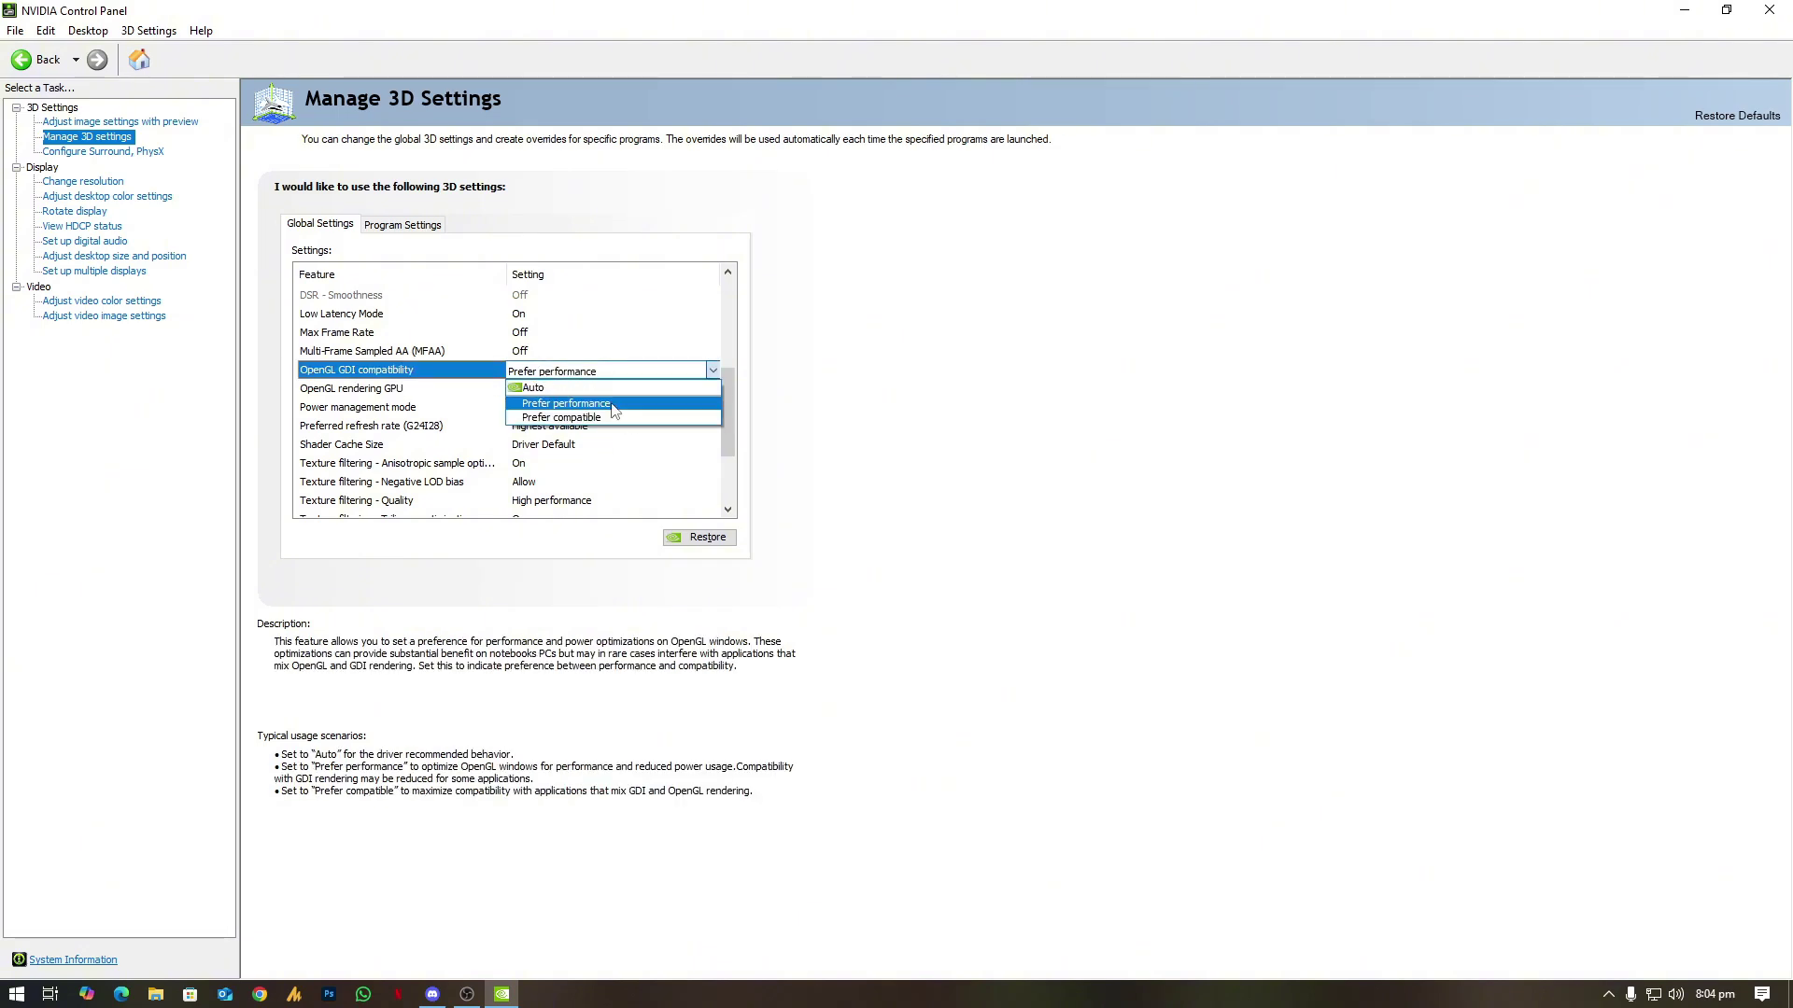
left_click(400, 409)
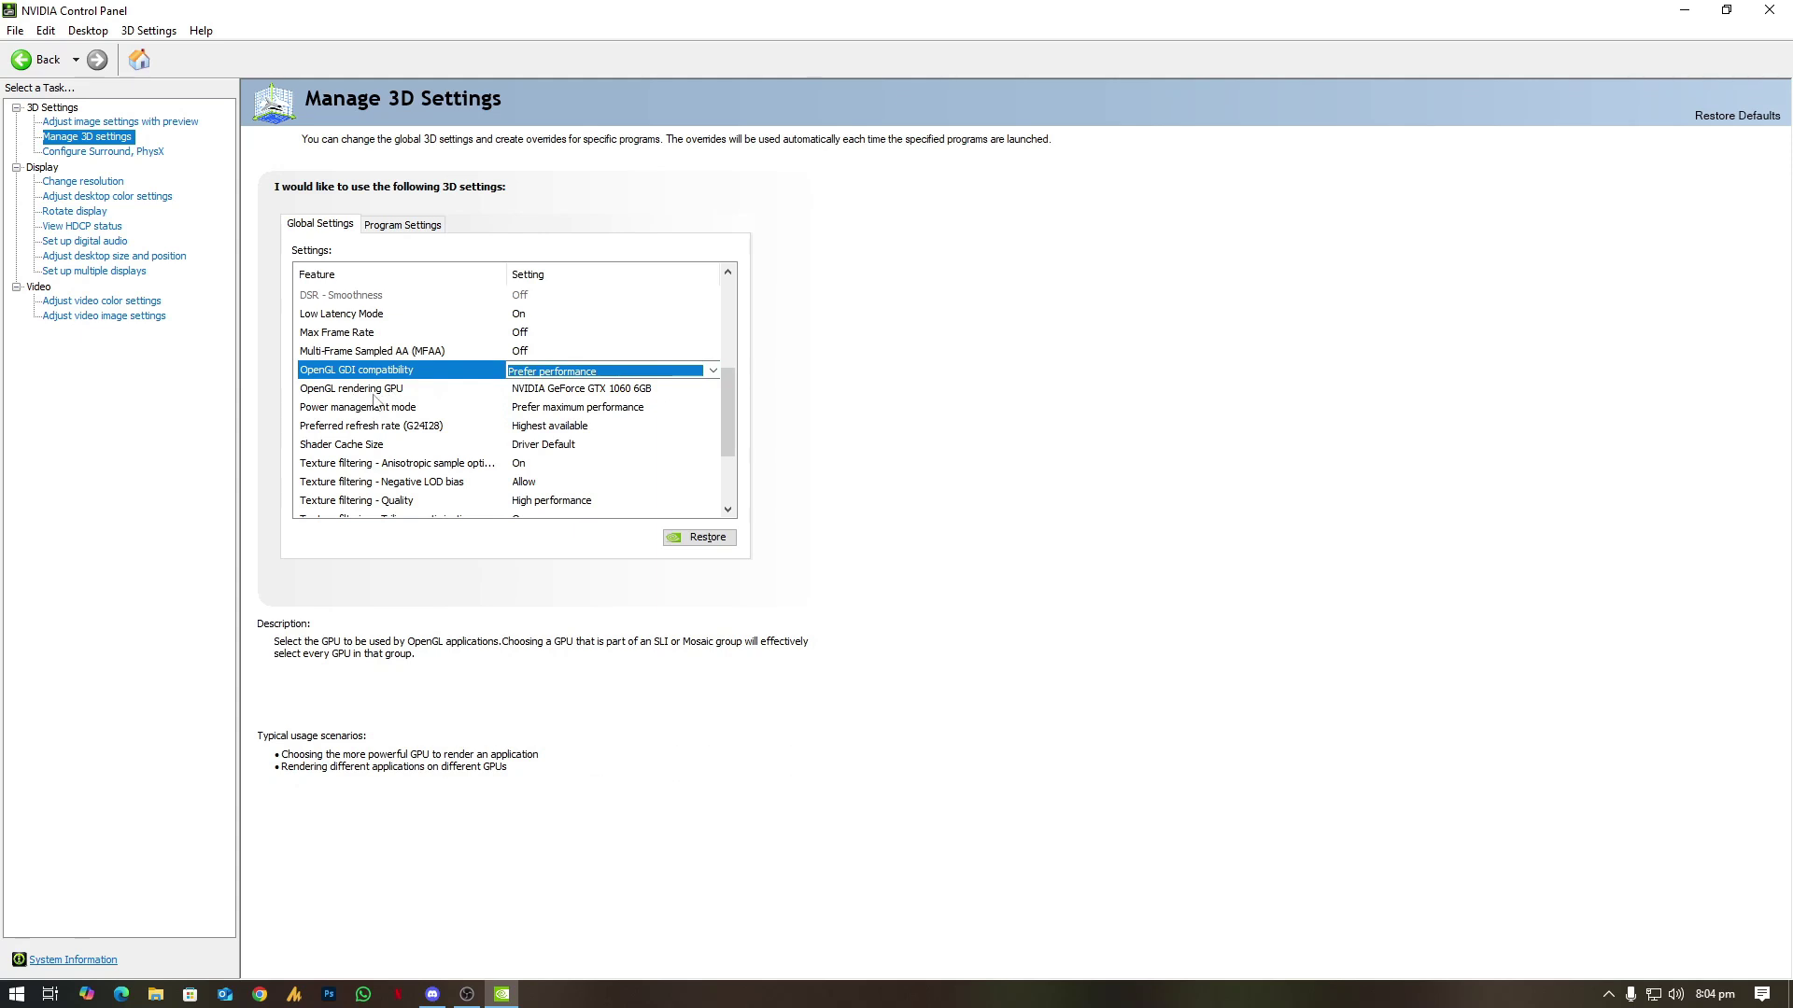
left_click(551, 392)
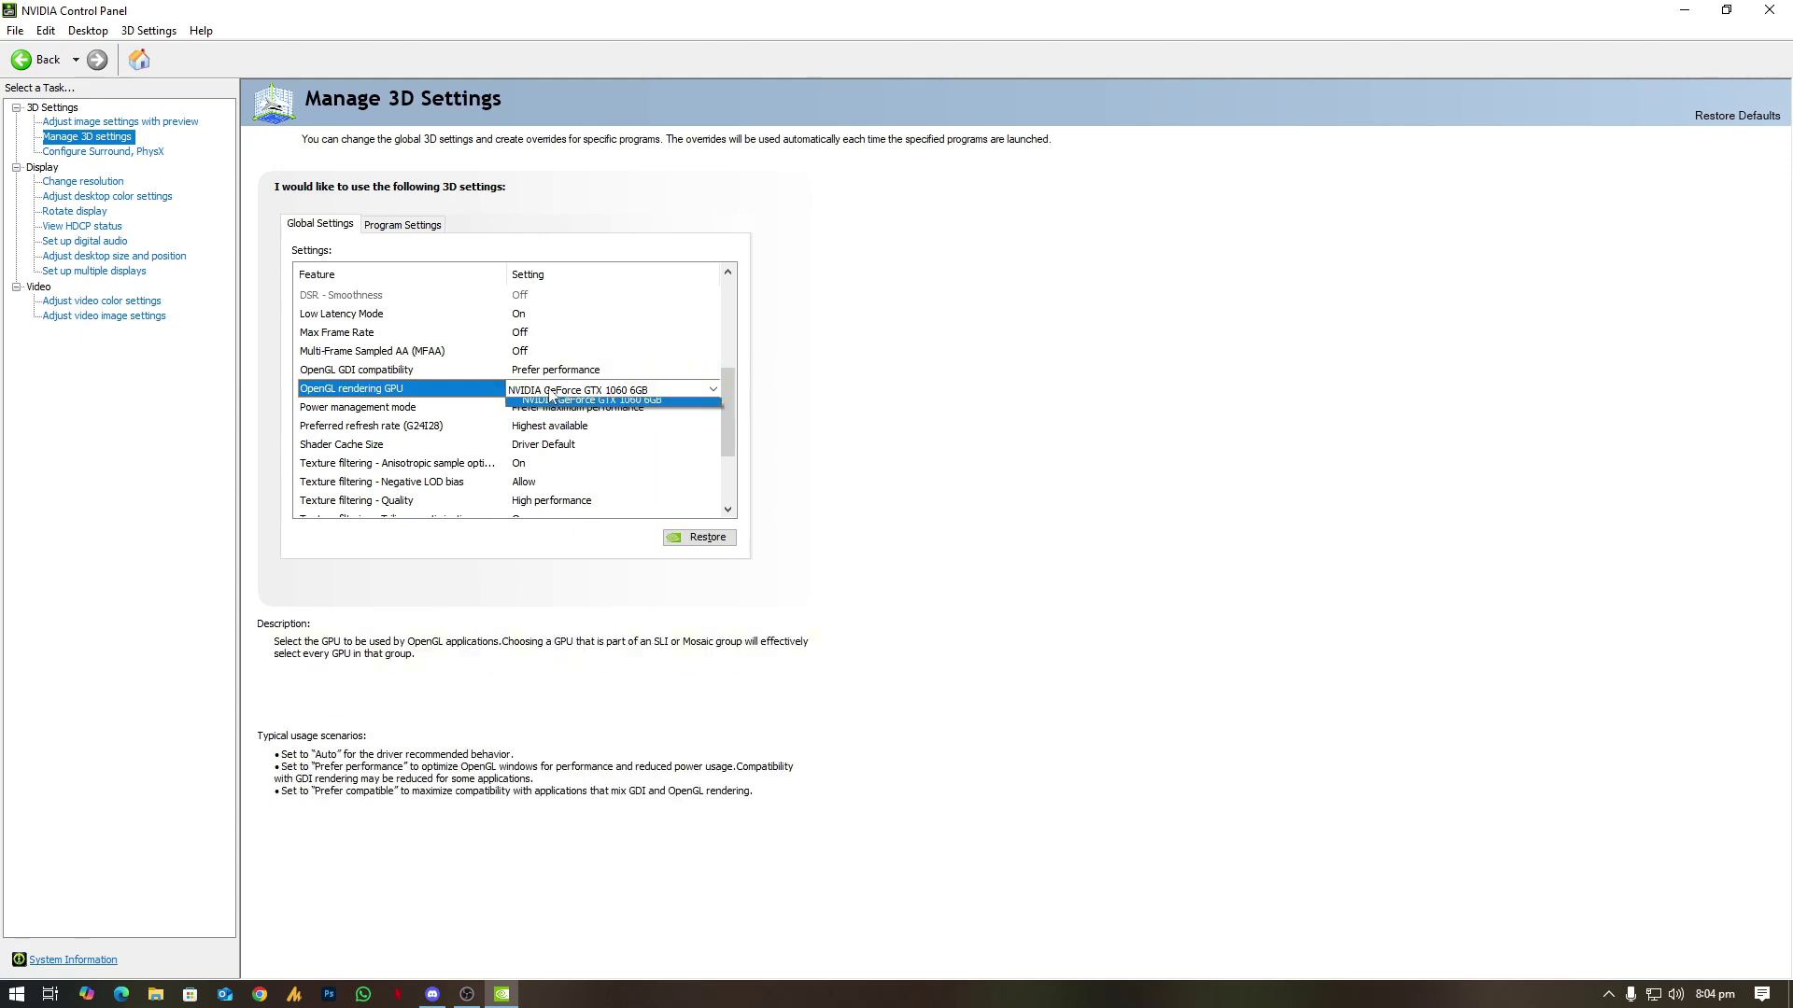
left_click(553, 391)
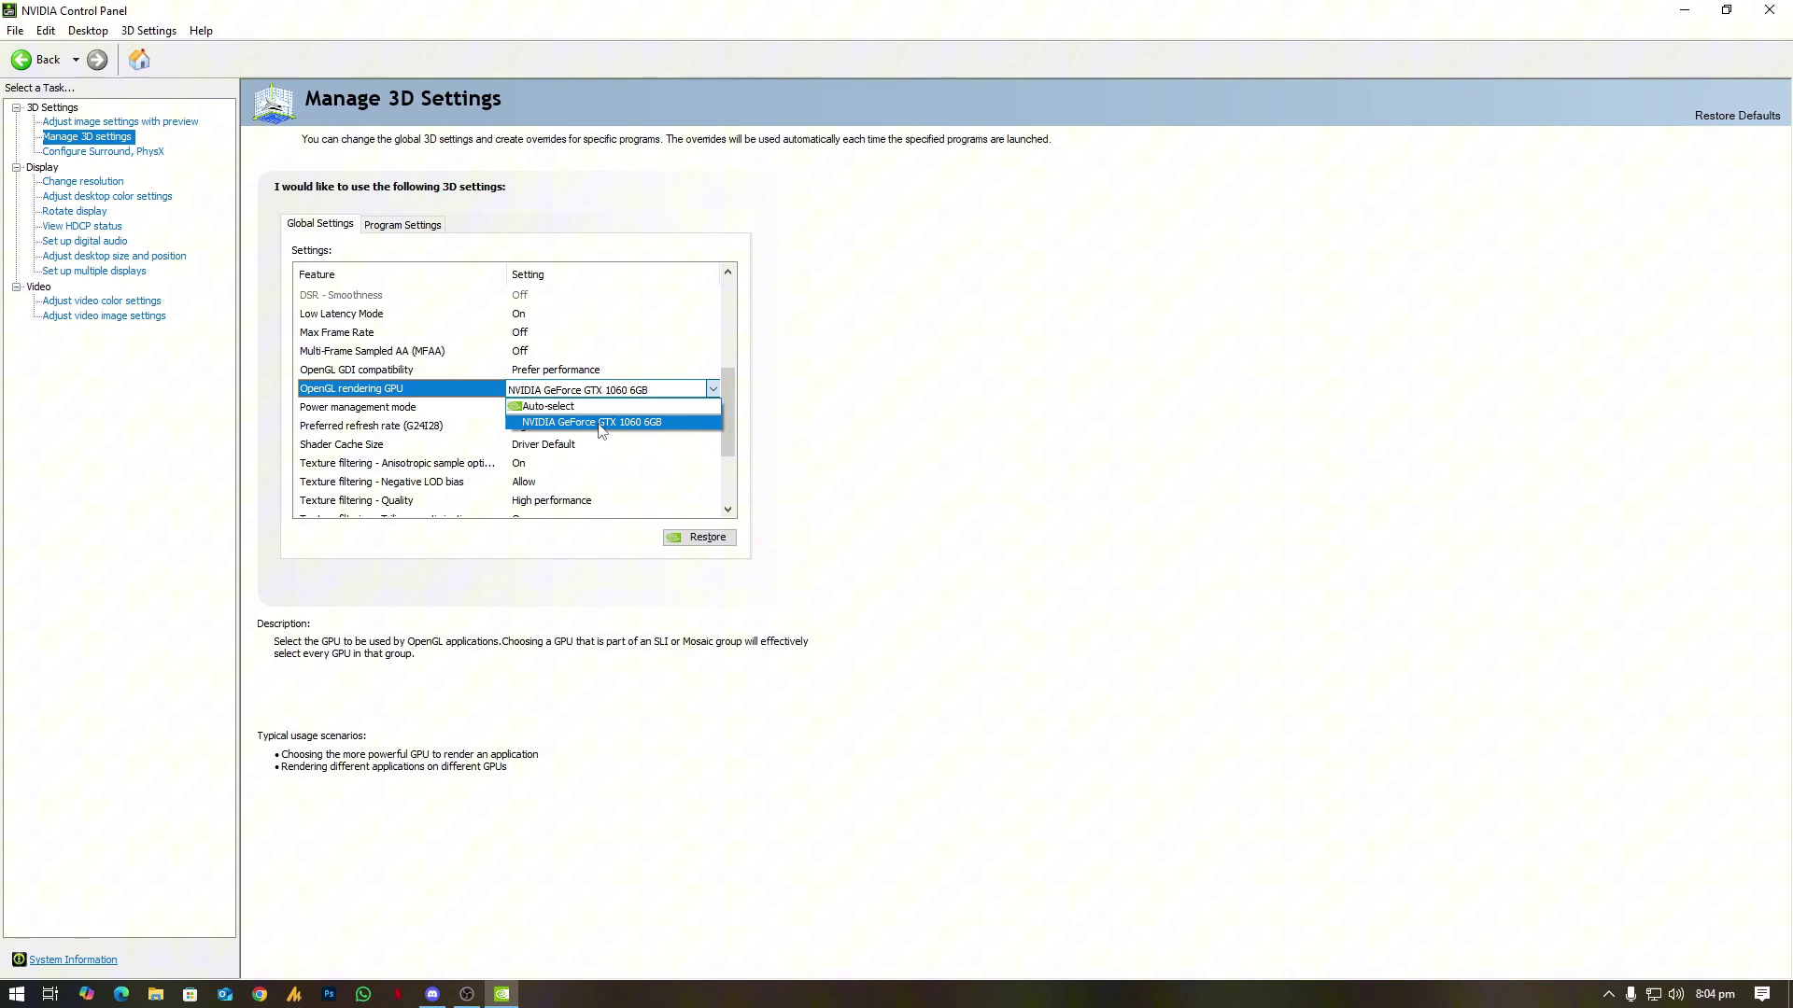
left_click(601, 423)
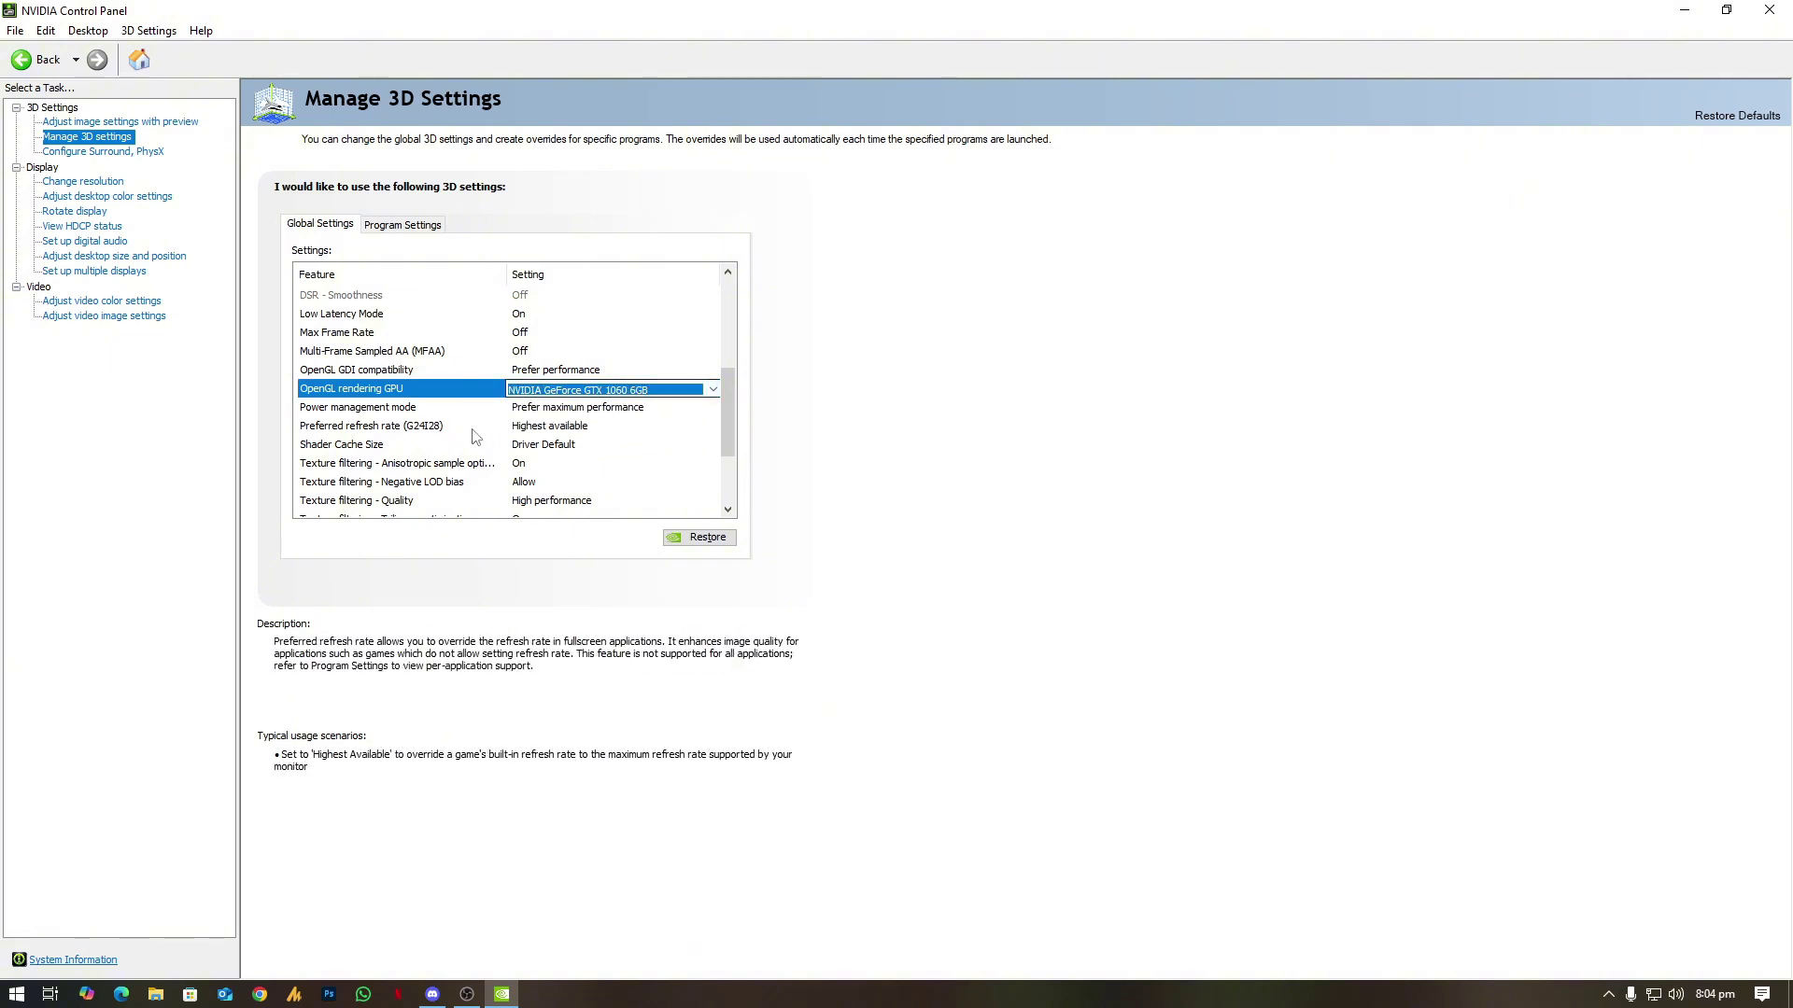
Set maximum-performance power, Highest available refresh rate, High performance texture filtering; view Program Settings.
left_click(590, 411)
left_click(597, 408)
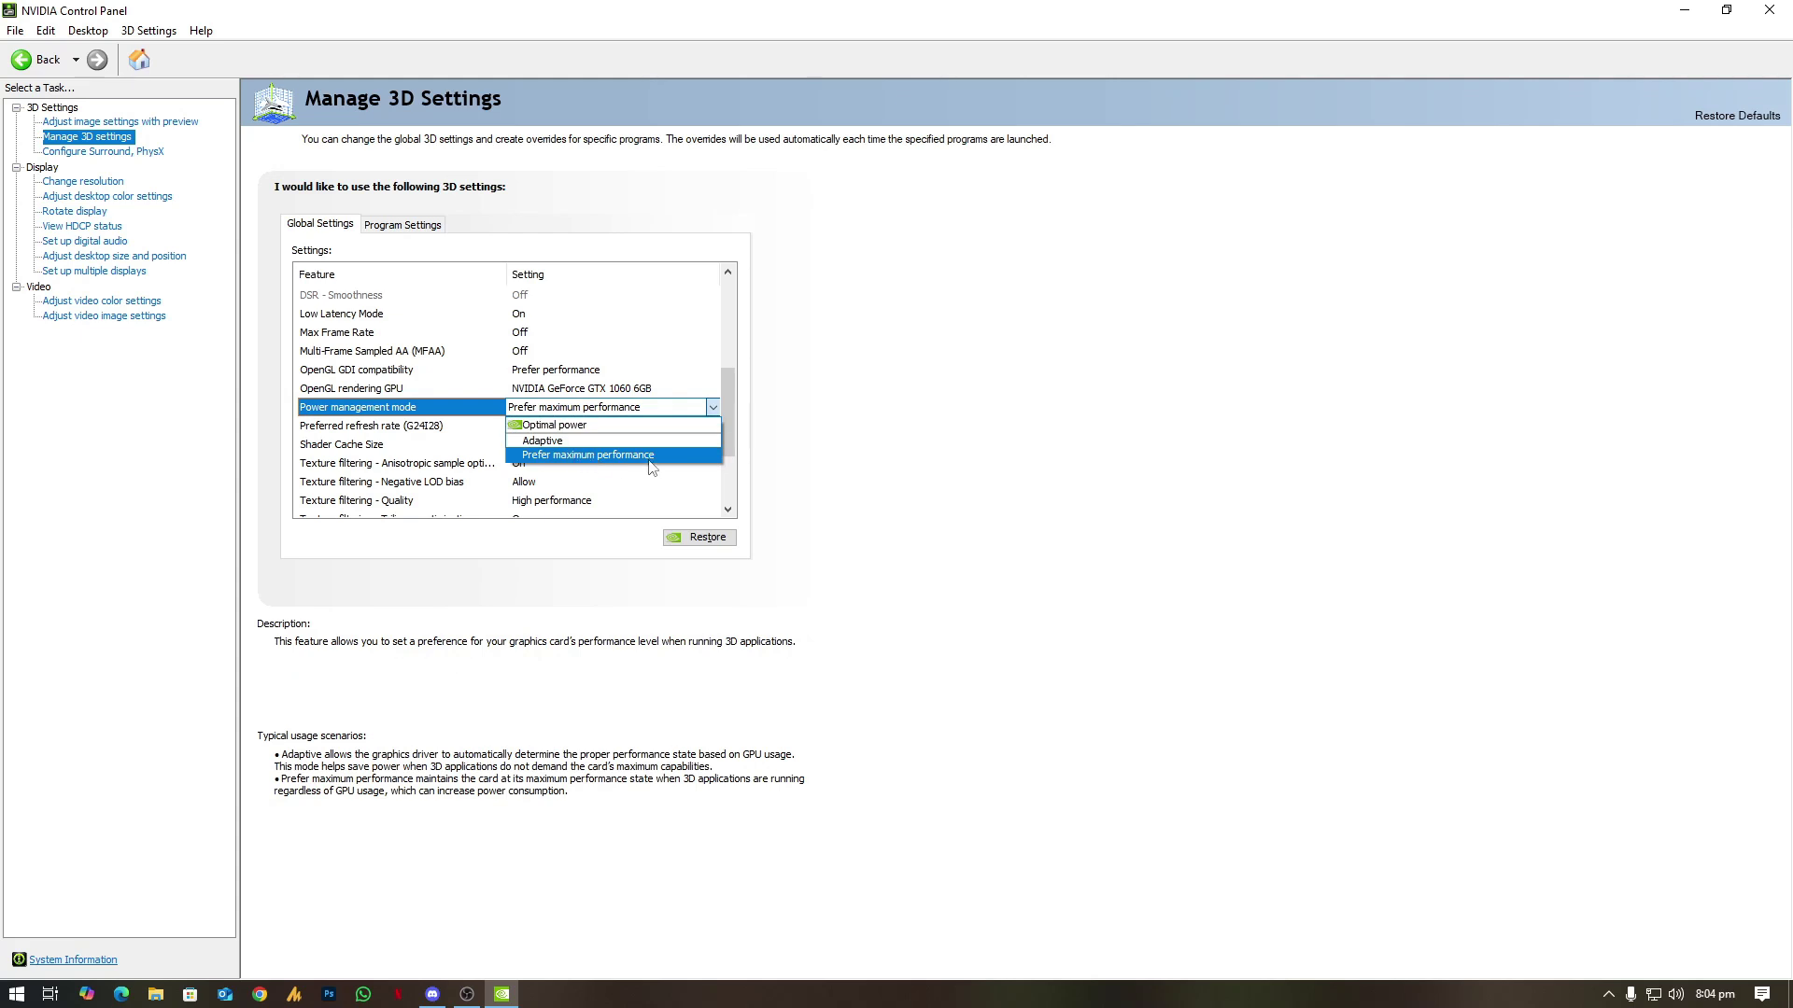
left_click(650, 455)
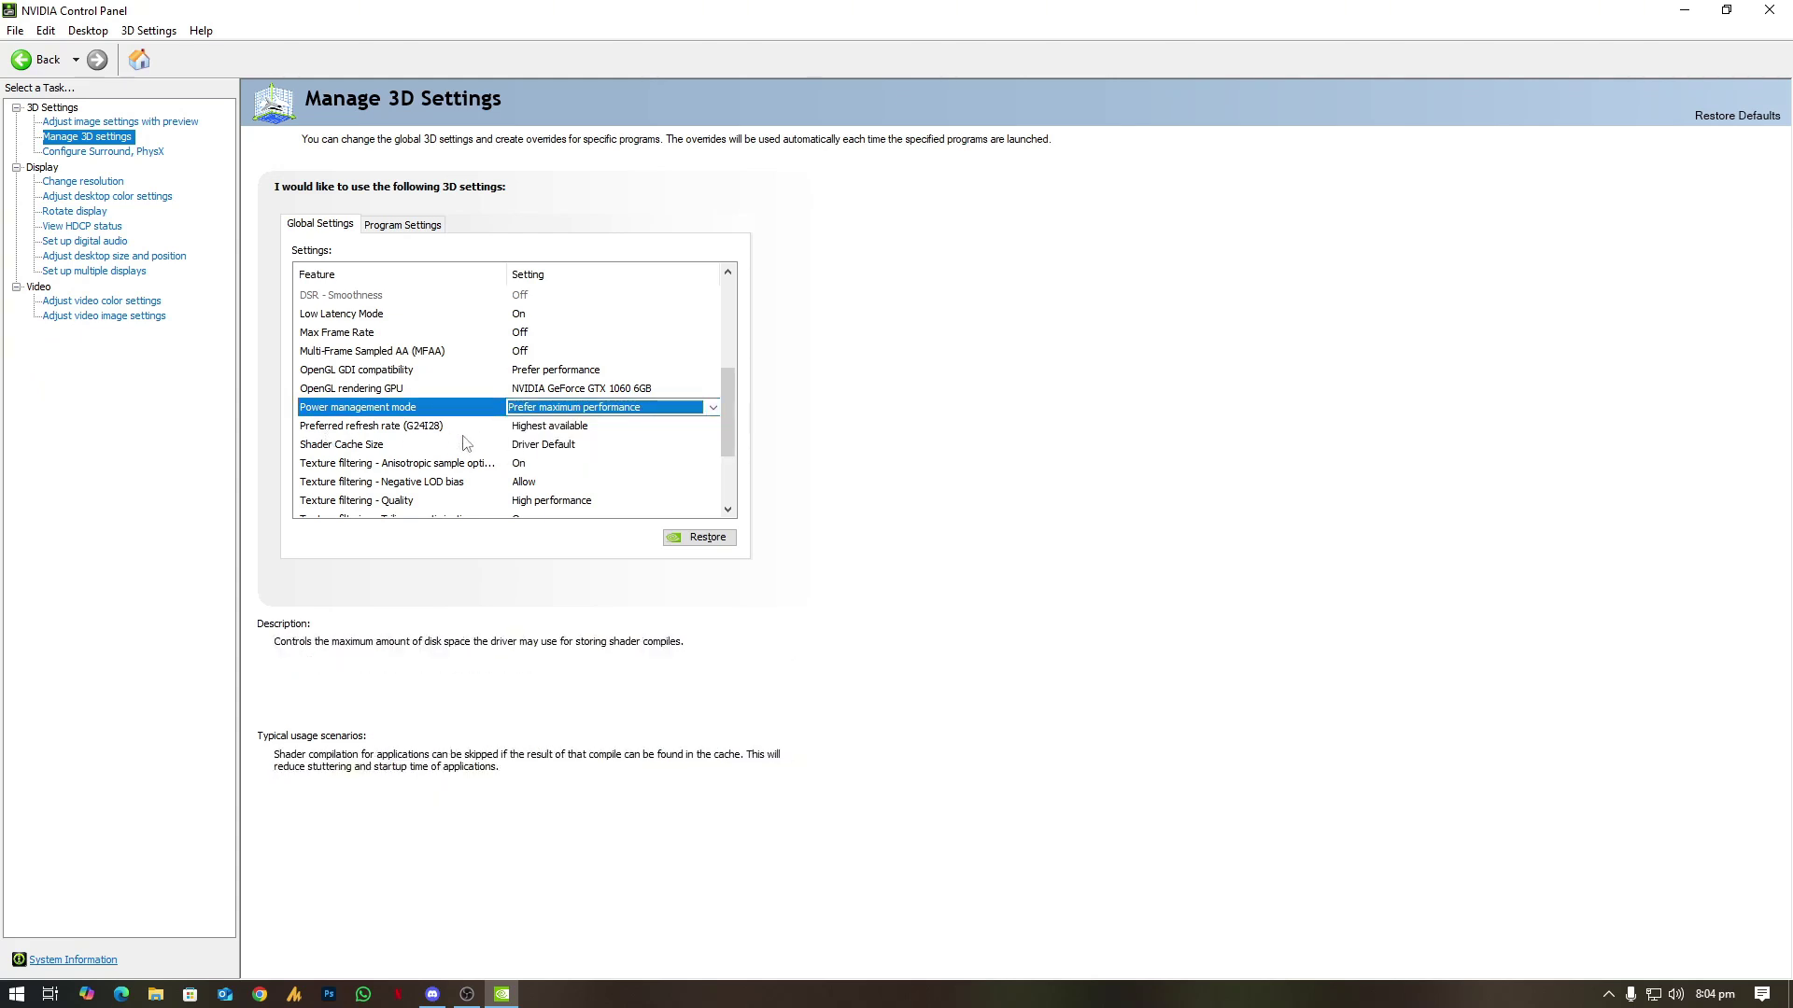
left_click(552, 428)
left_click(561, 426)
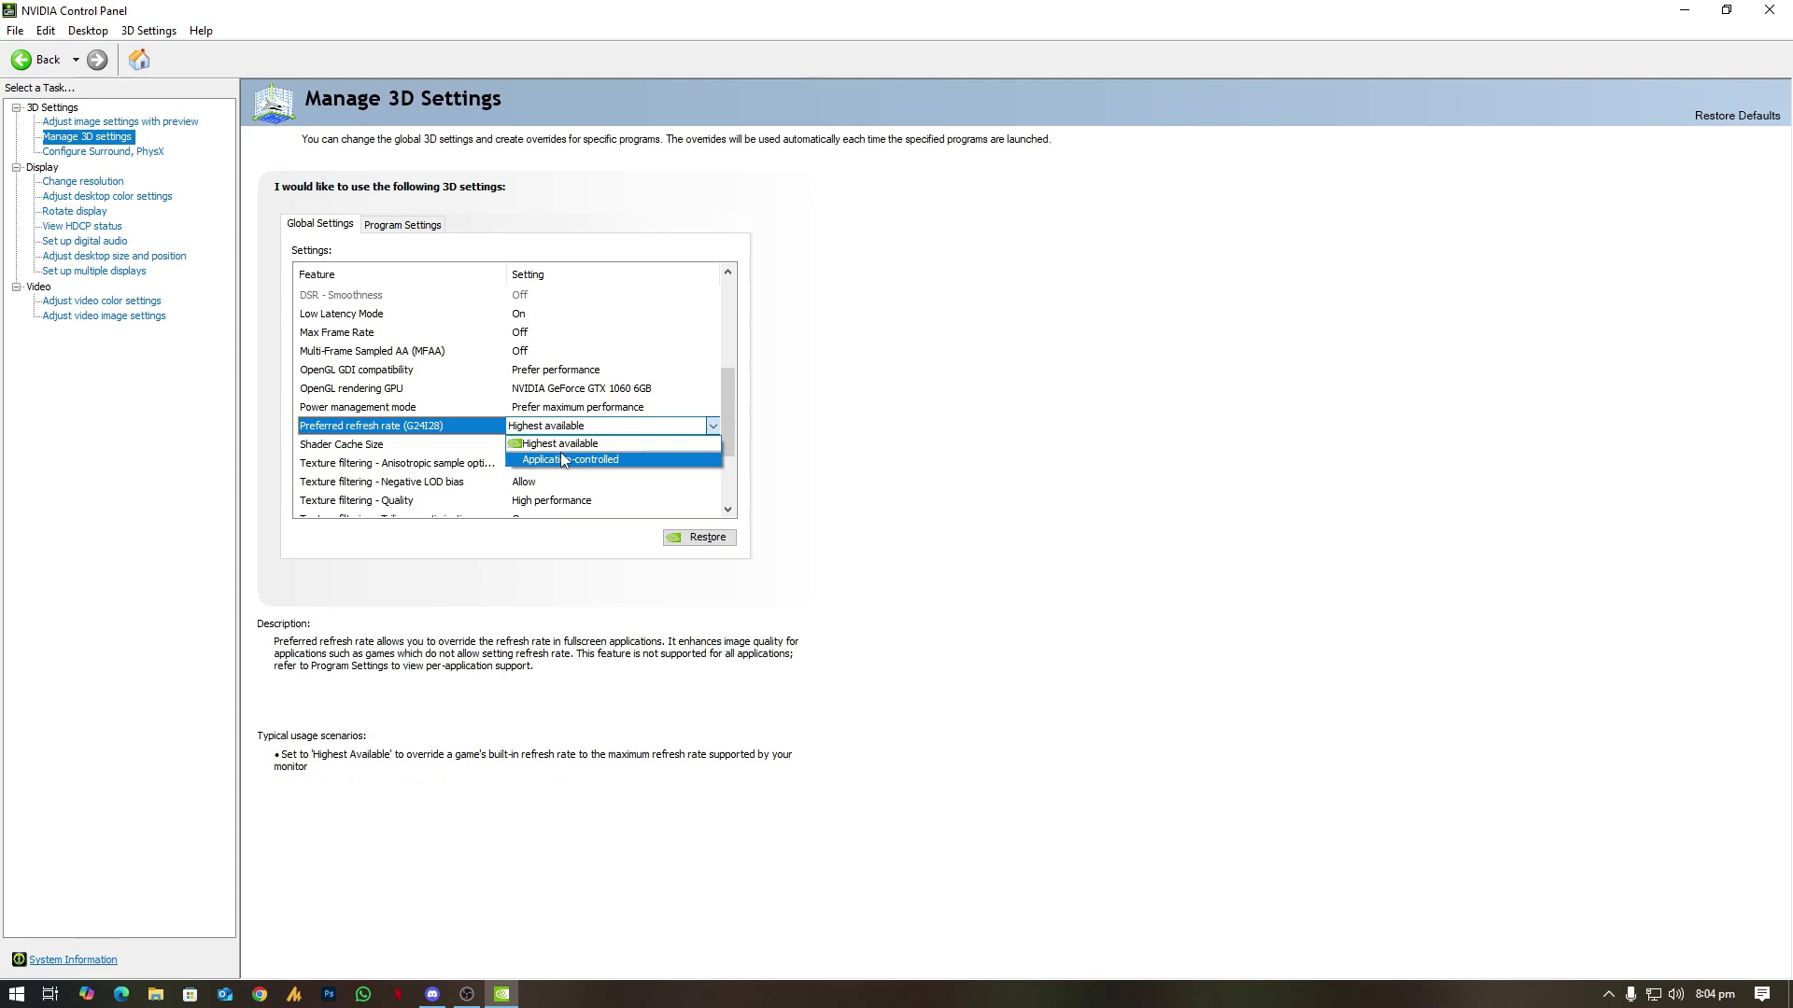
left_click(570, 447)
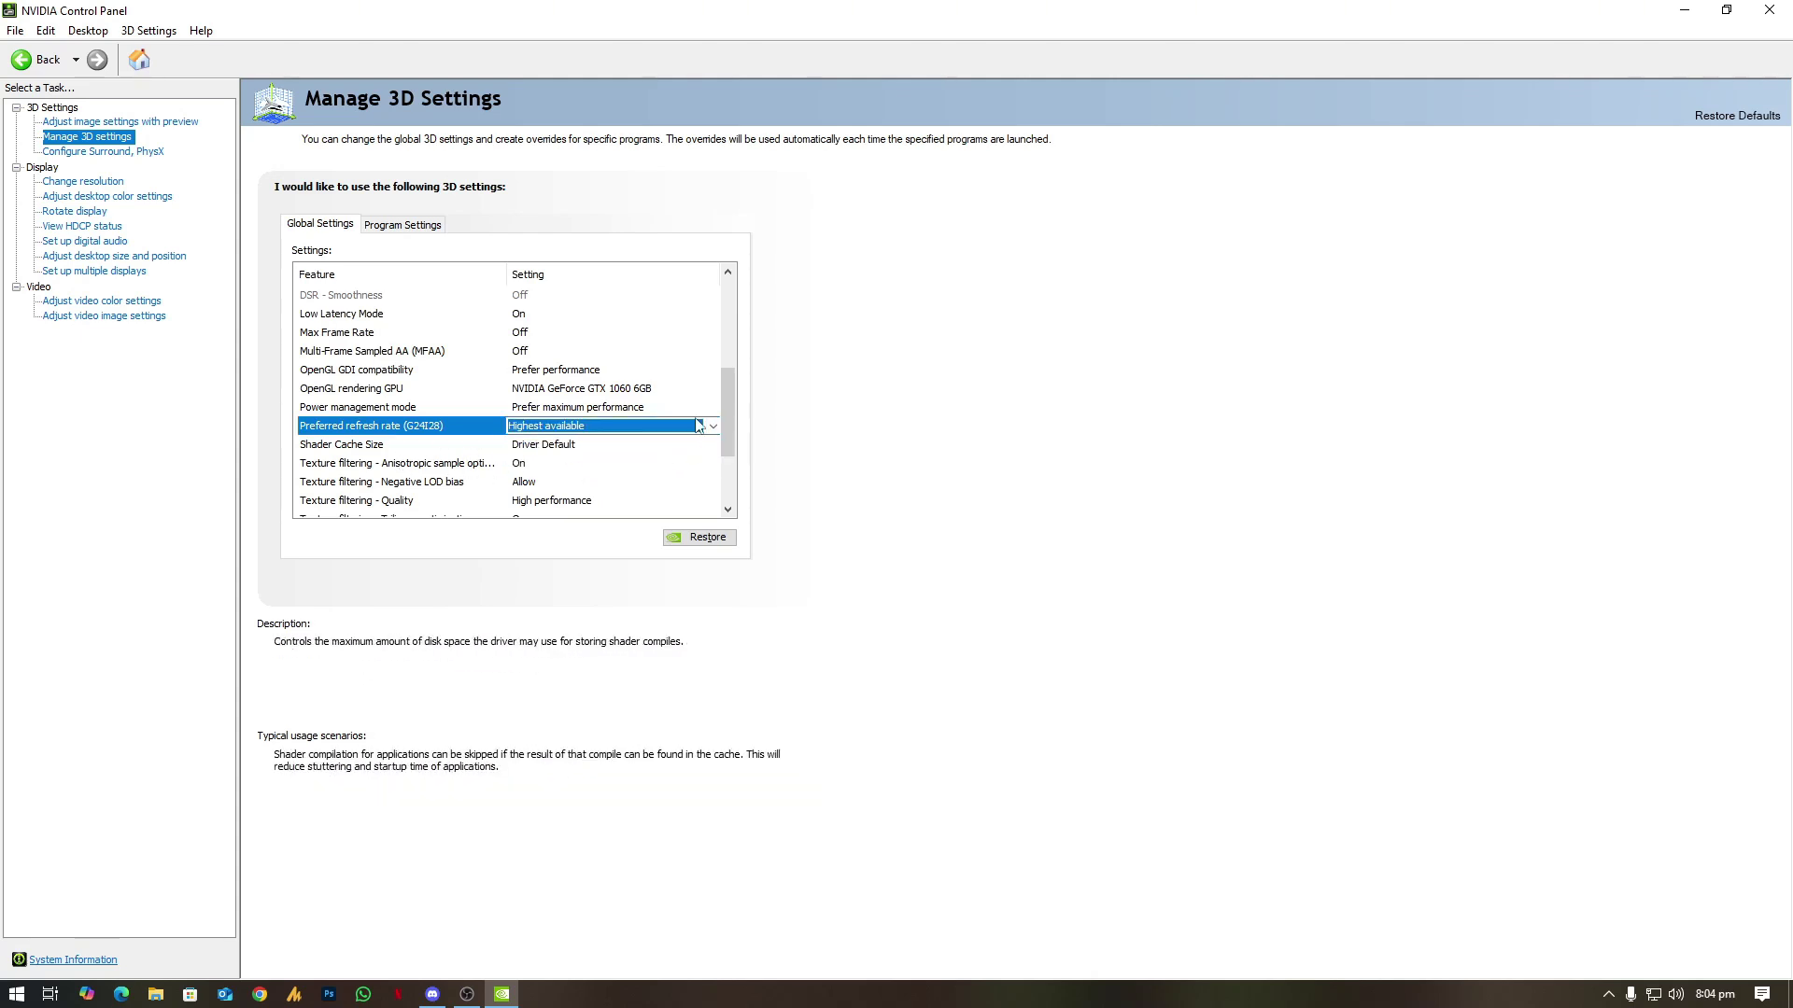
left_click(547, 501)
left_click(553, 501)
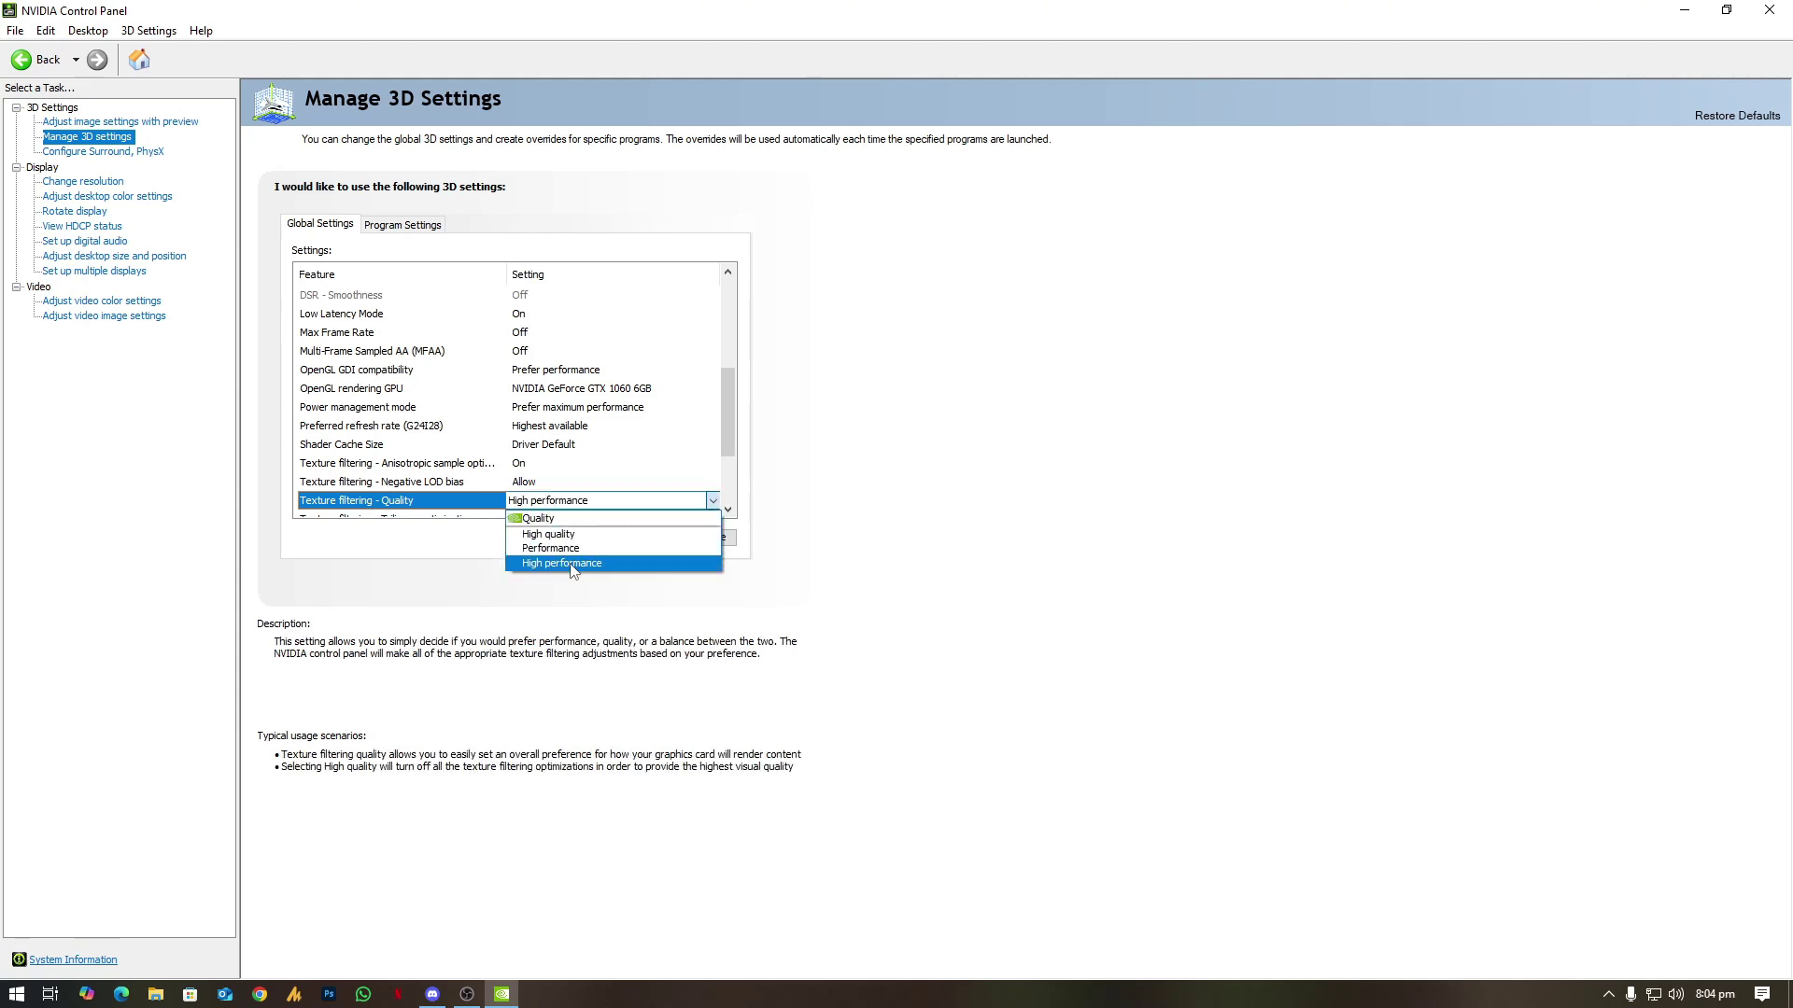
left_click(570, 566)
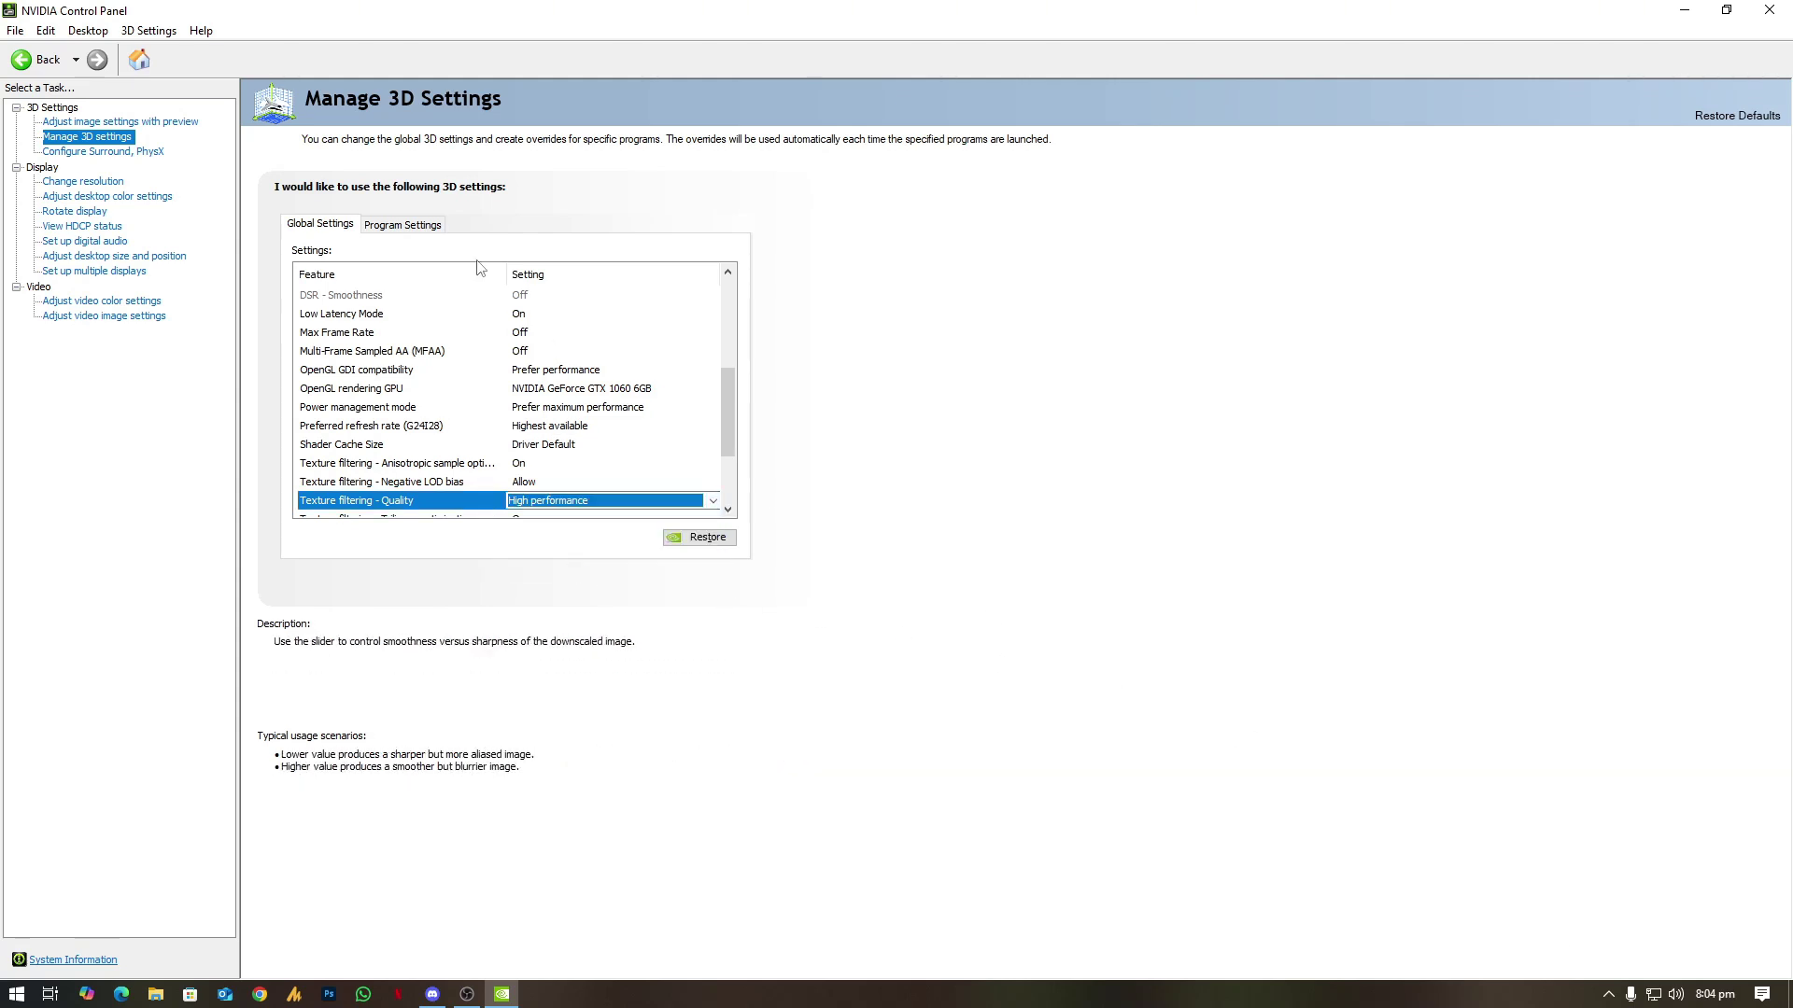
left_click(420, 228)
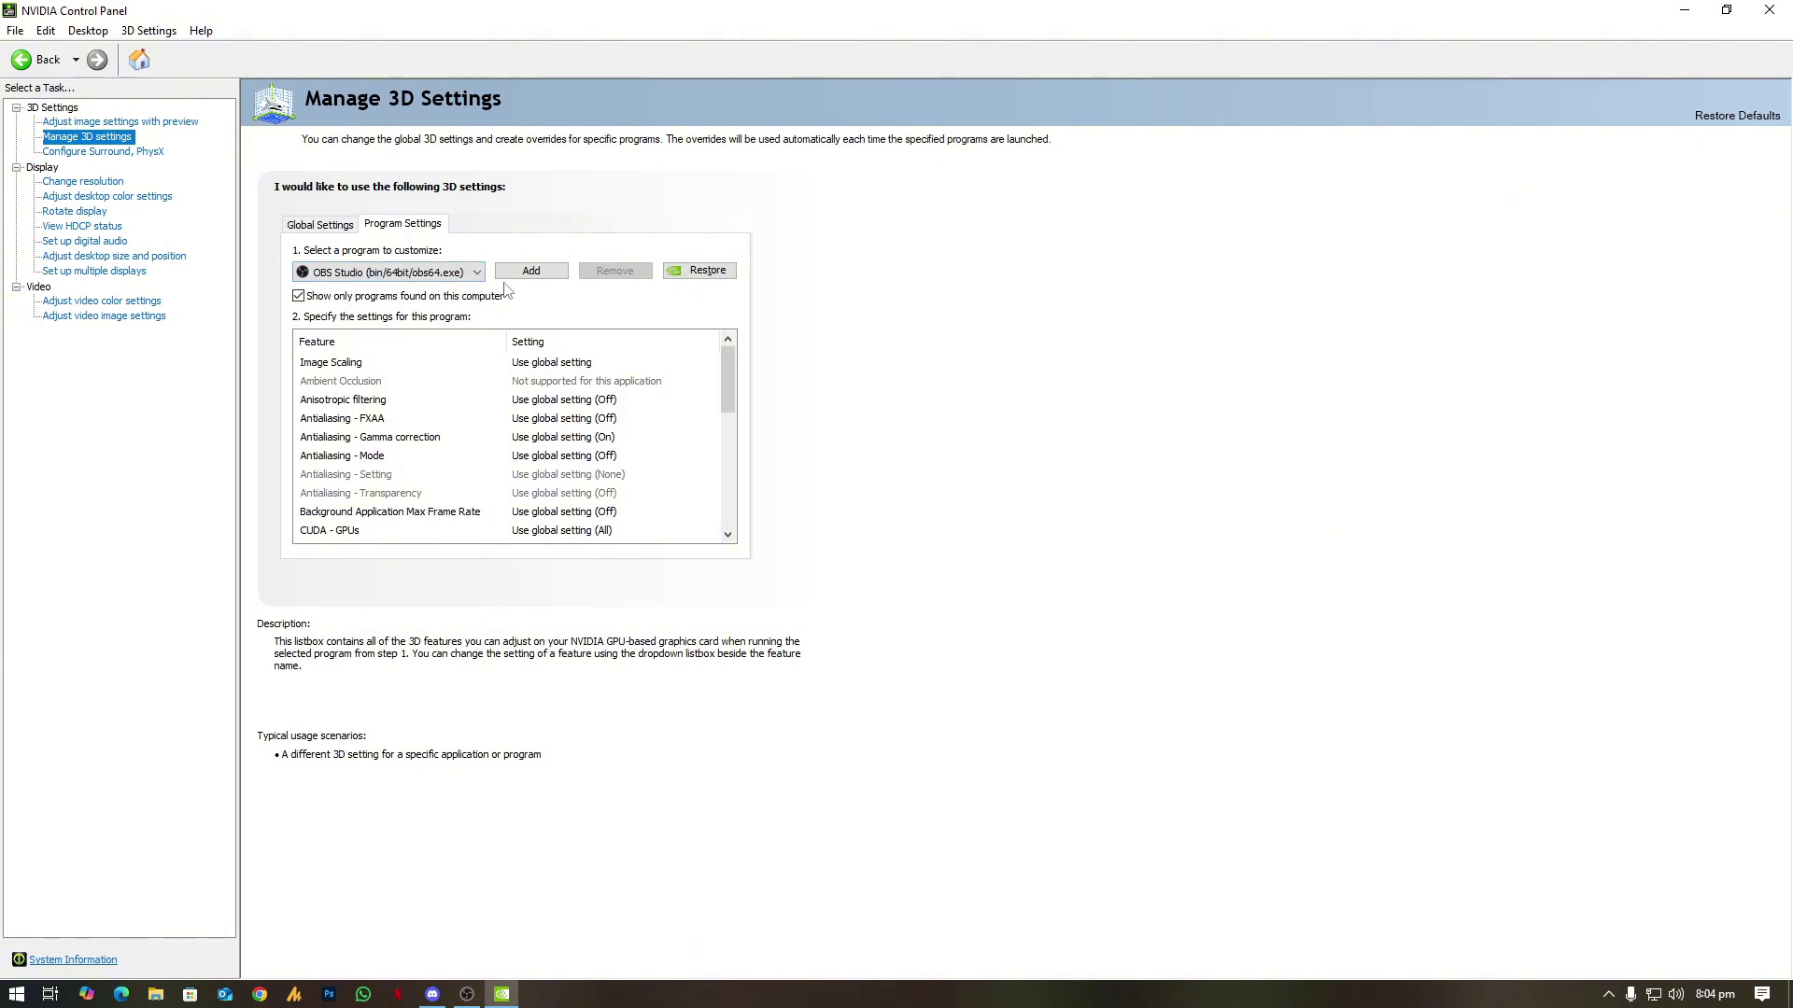
Keep OBS Studio selected, review its per-program features, and close NVIDIA Control Panel.
left_click(452, 276)
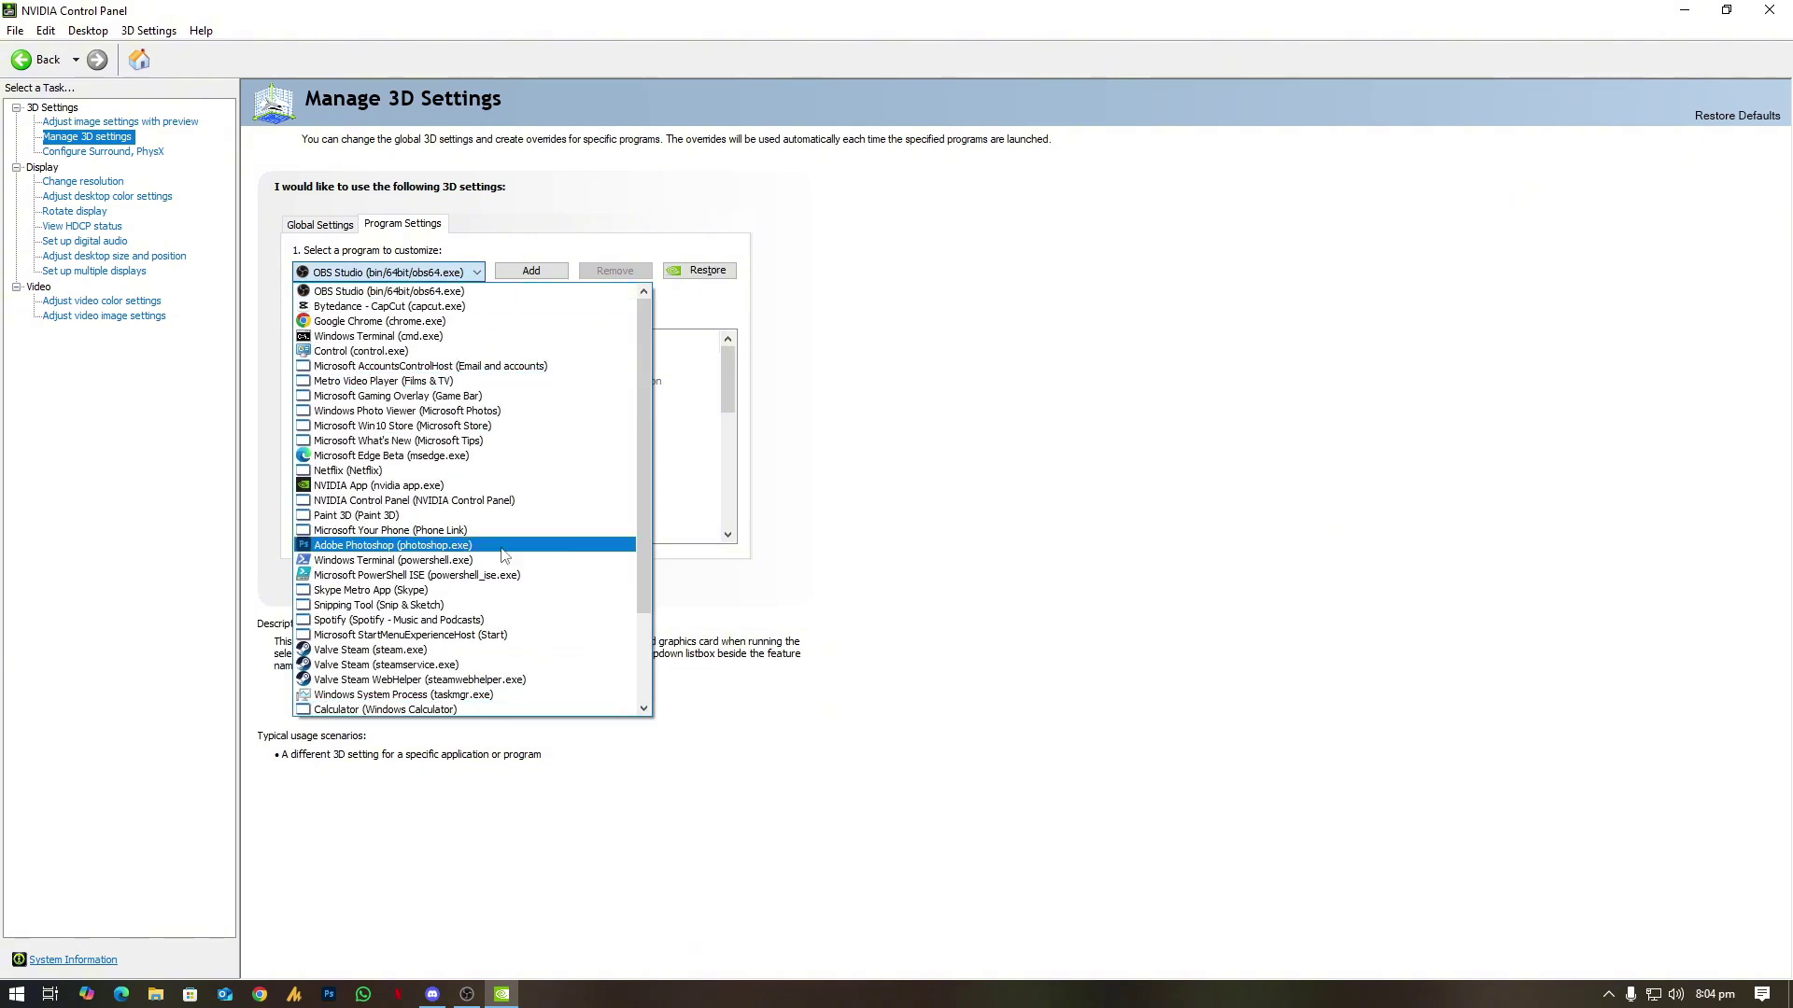
left_click(444, 291)
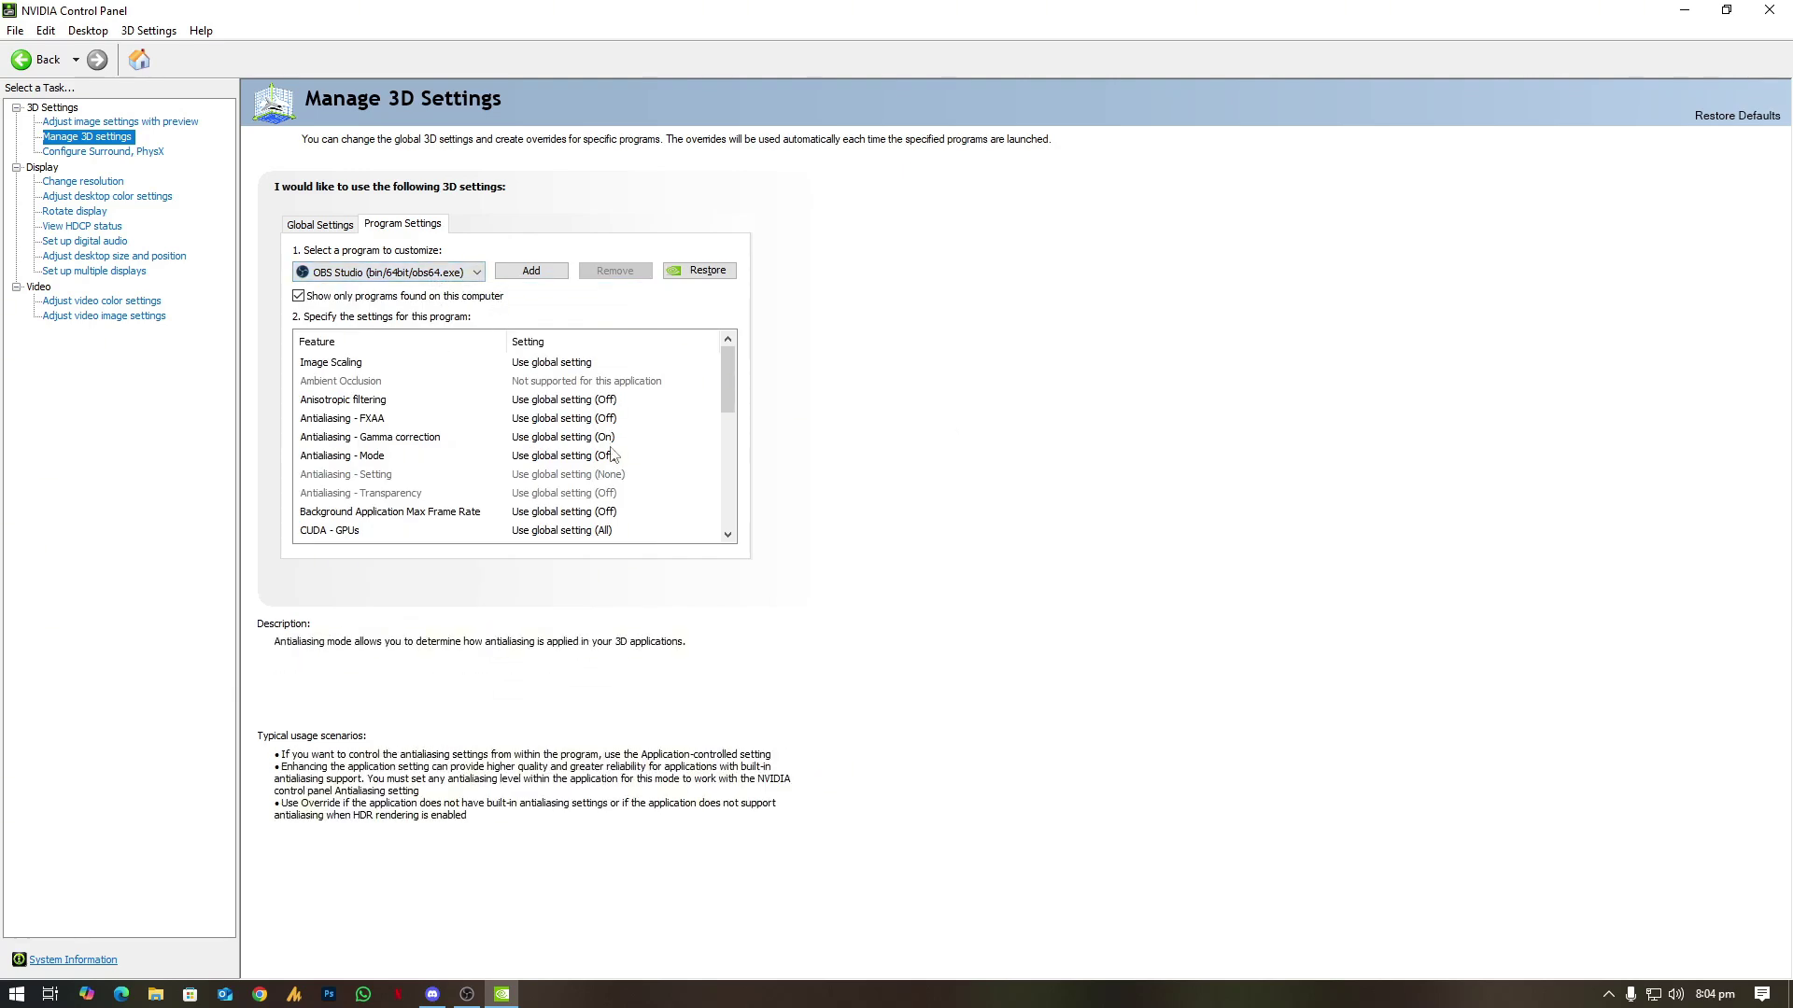
scroll(565, 439, "down", 4)
scroll(579, 507, "down", 2)
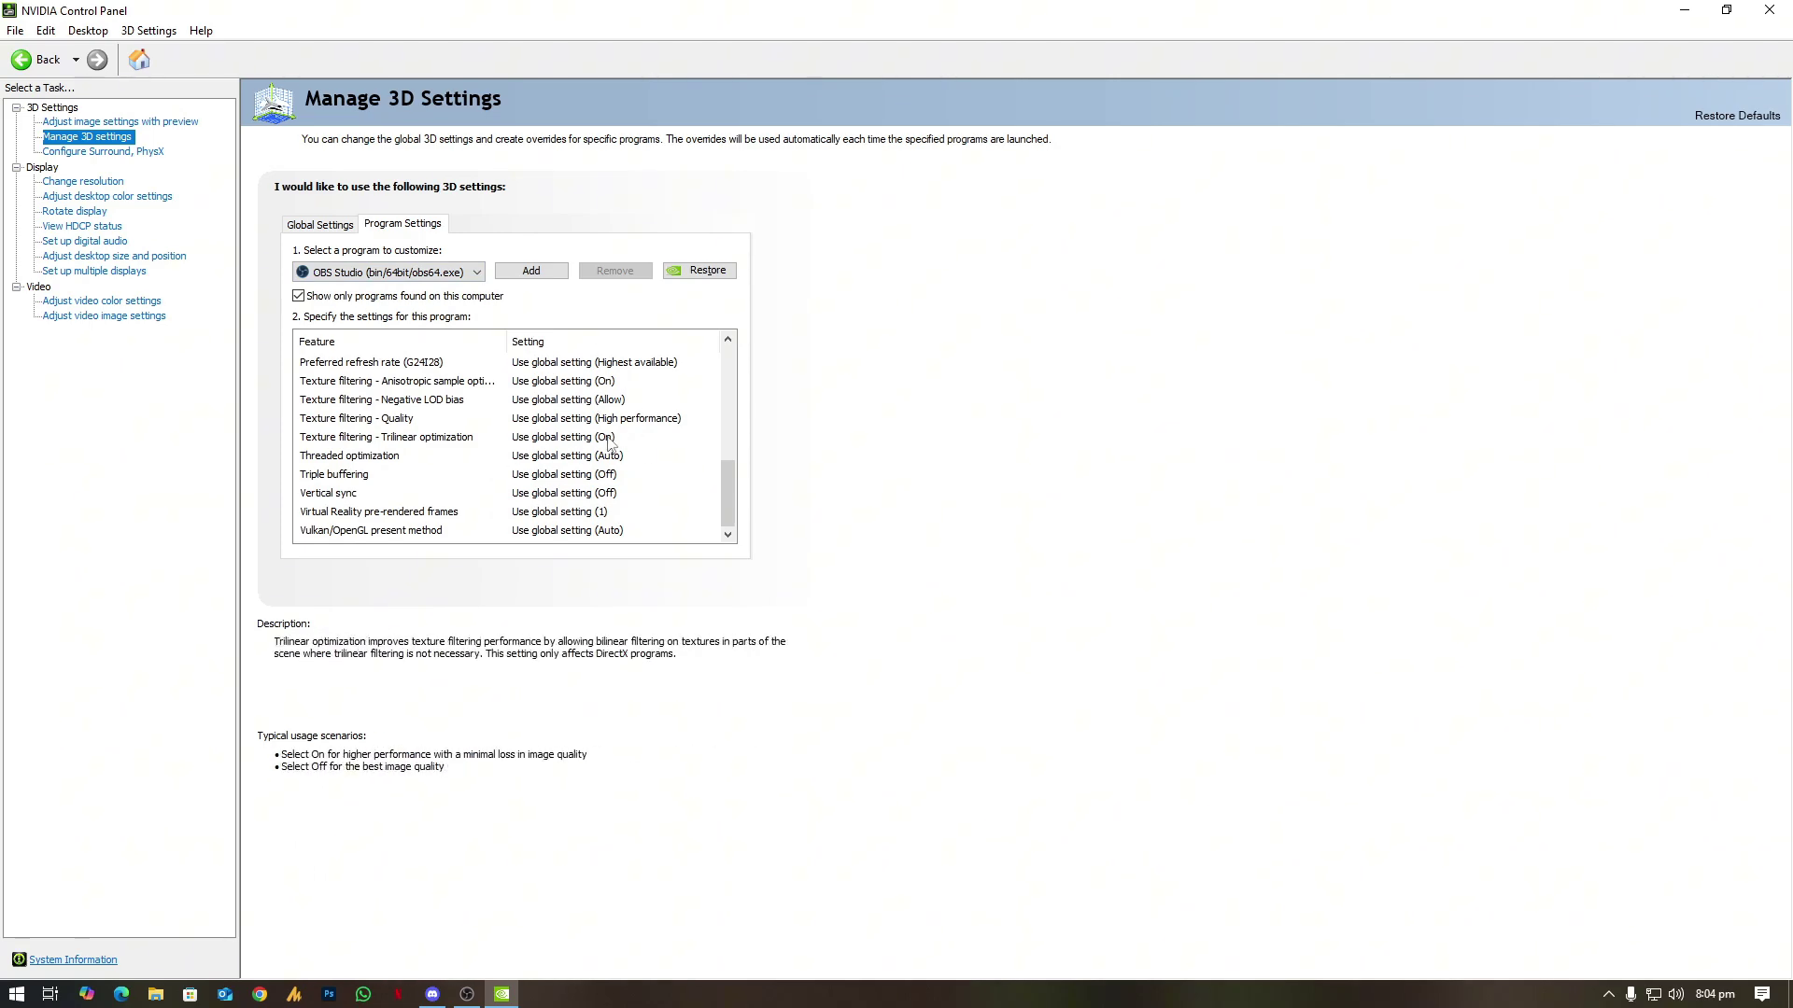
left_click(1769, 13)
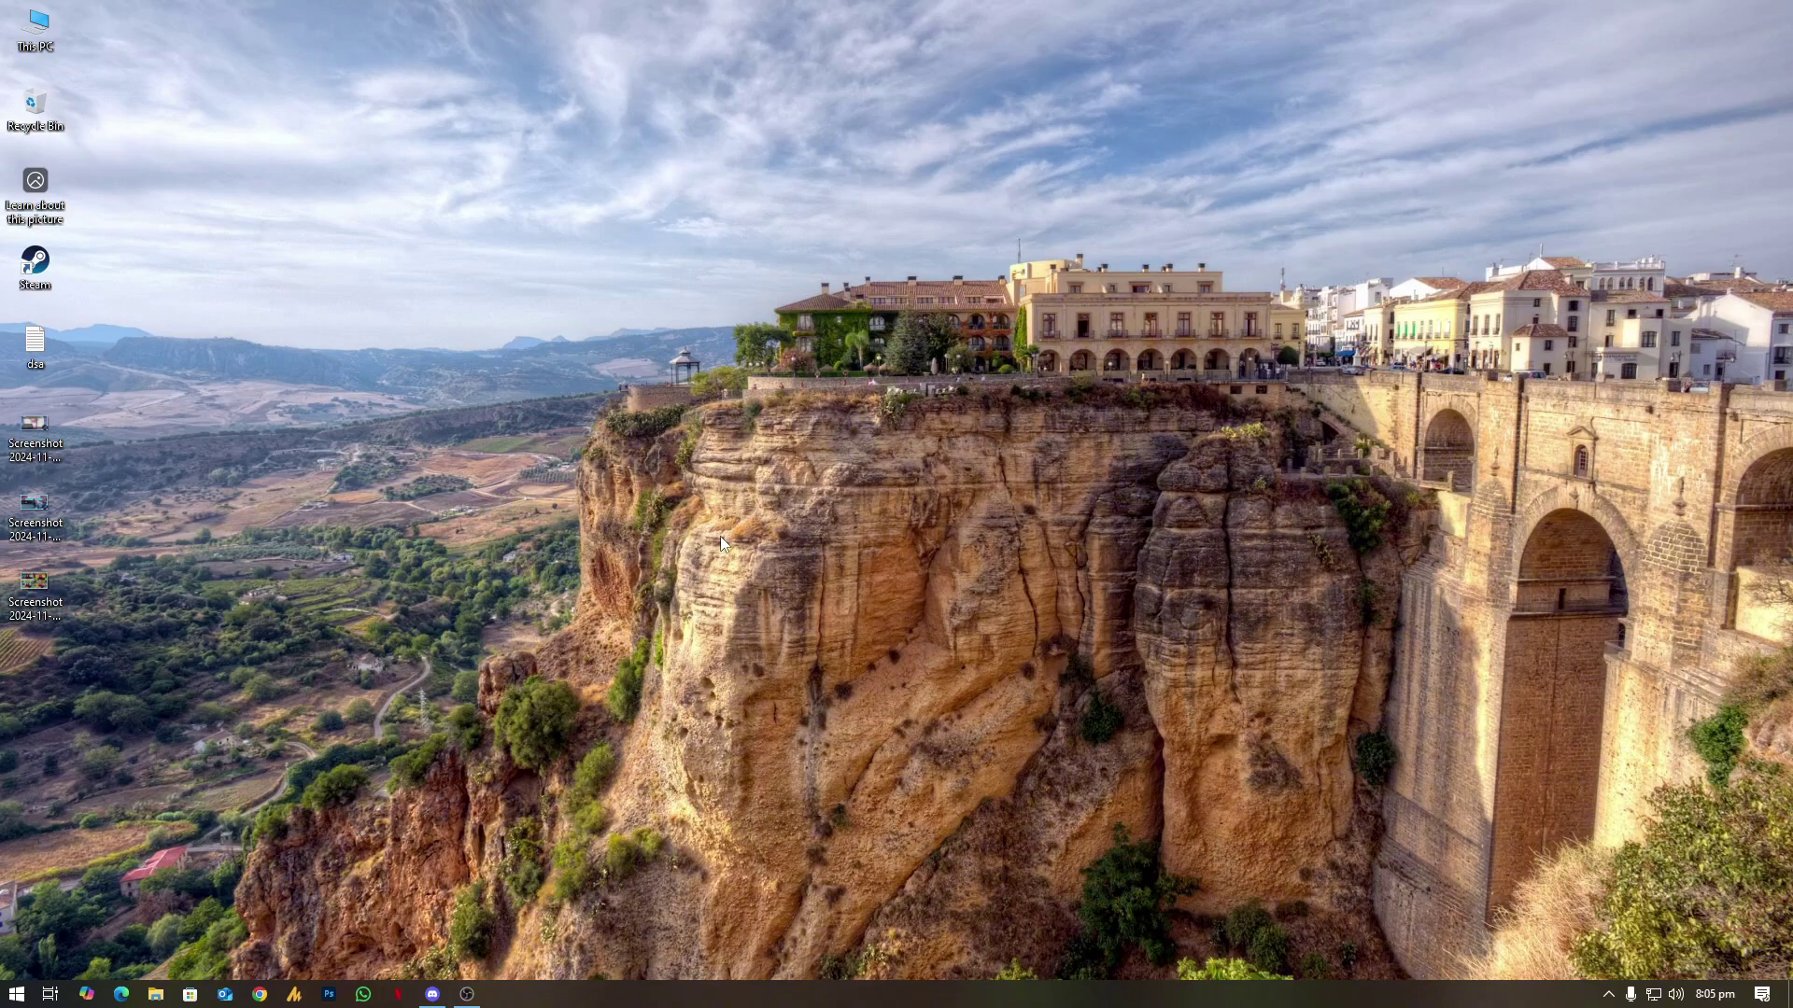
Join Lounge 3 and go live with OBS Virtual Camera at 1080p, 60 fps.
key("alt+Tab")
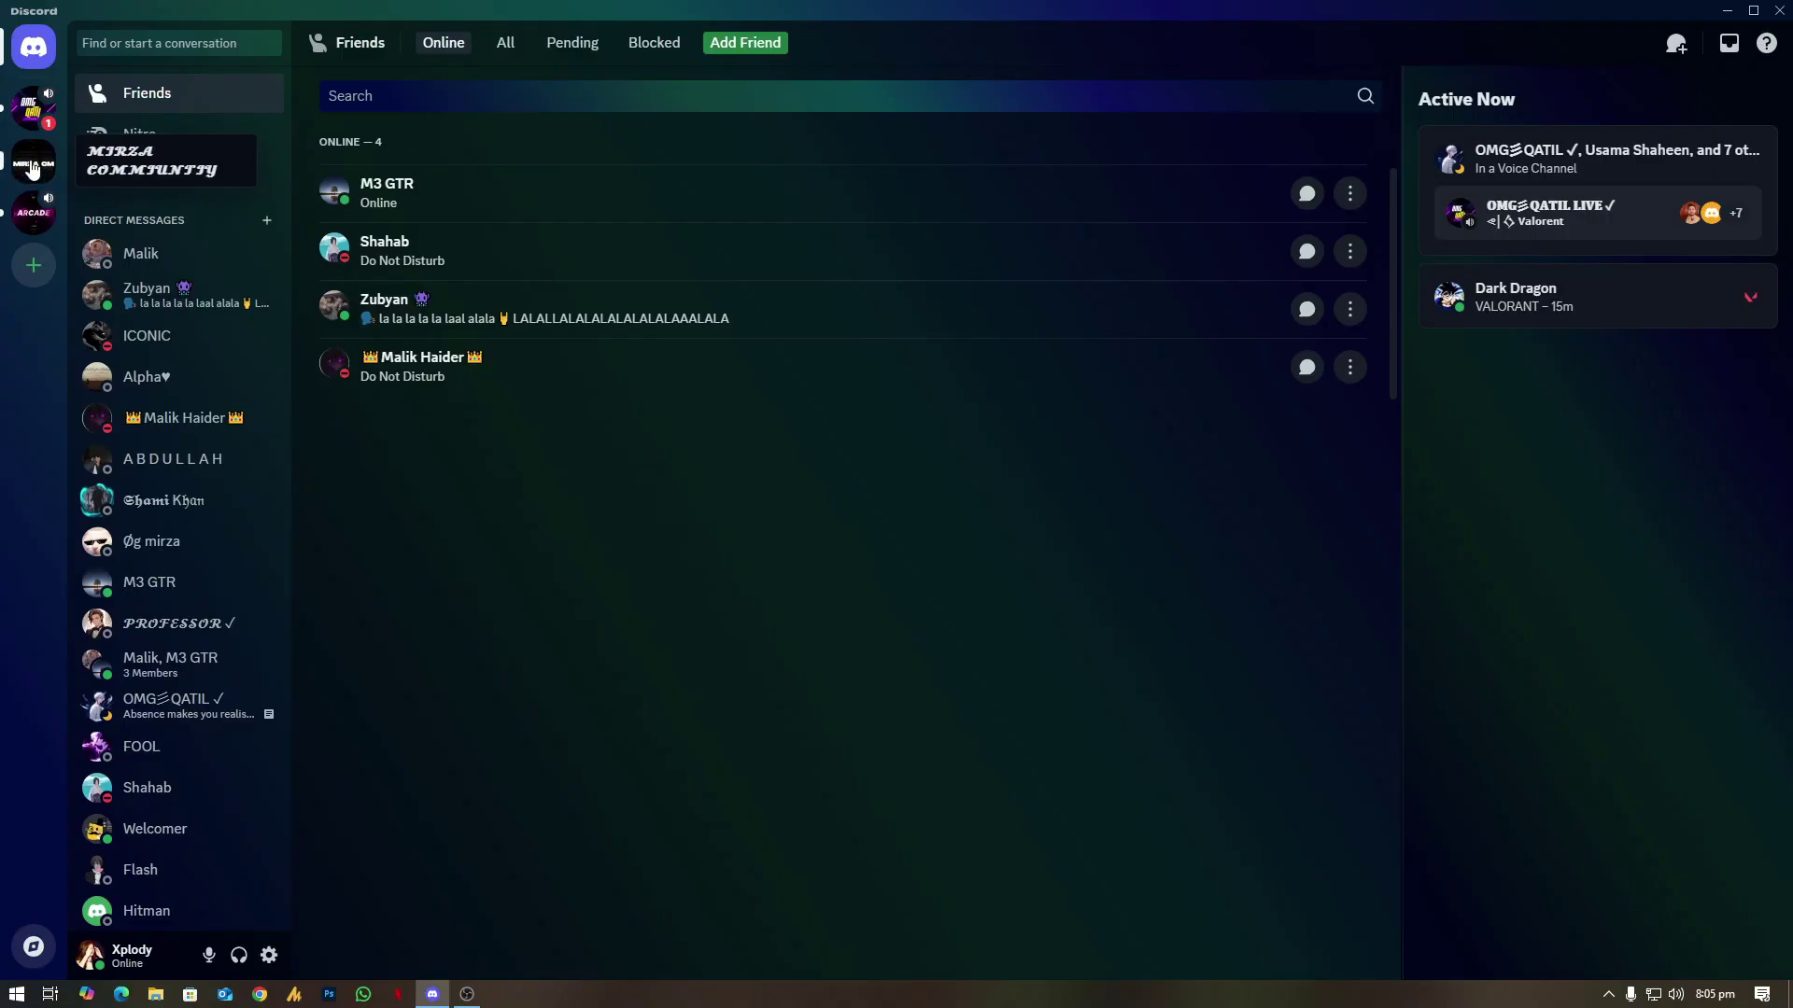
left_click(33, 169)
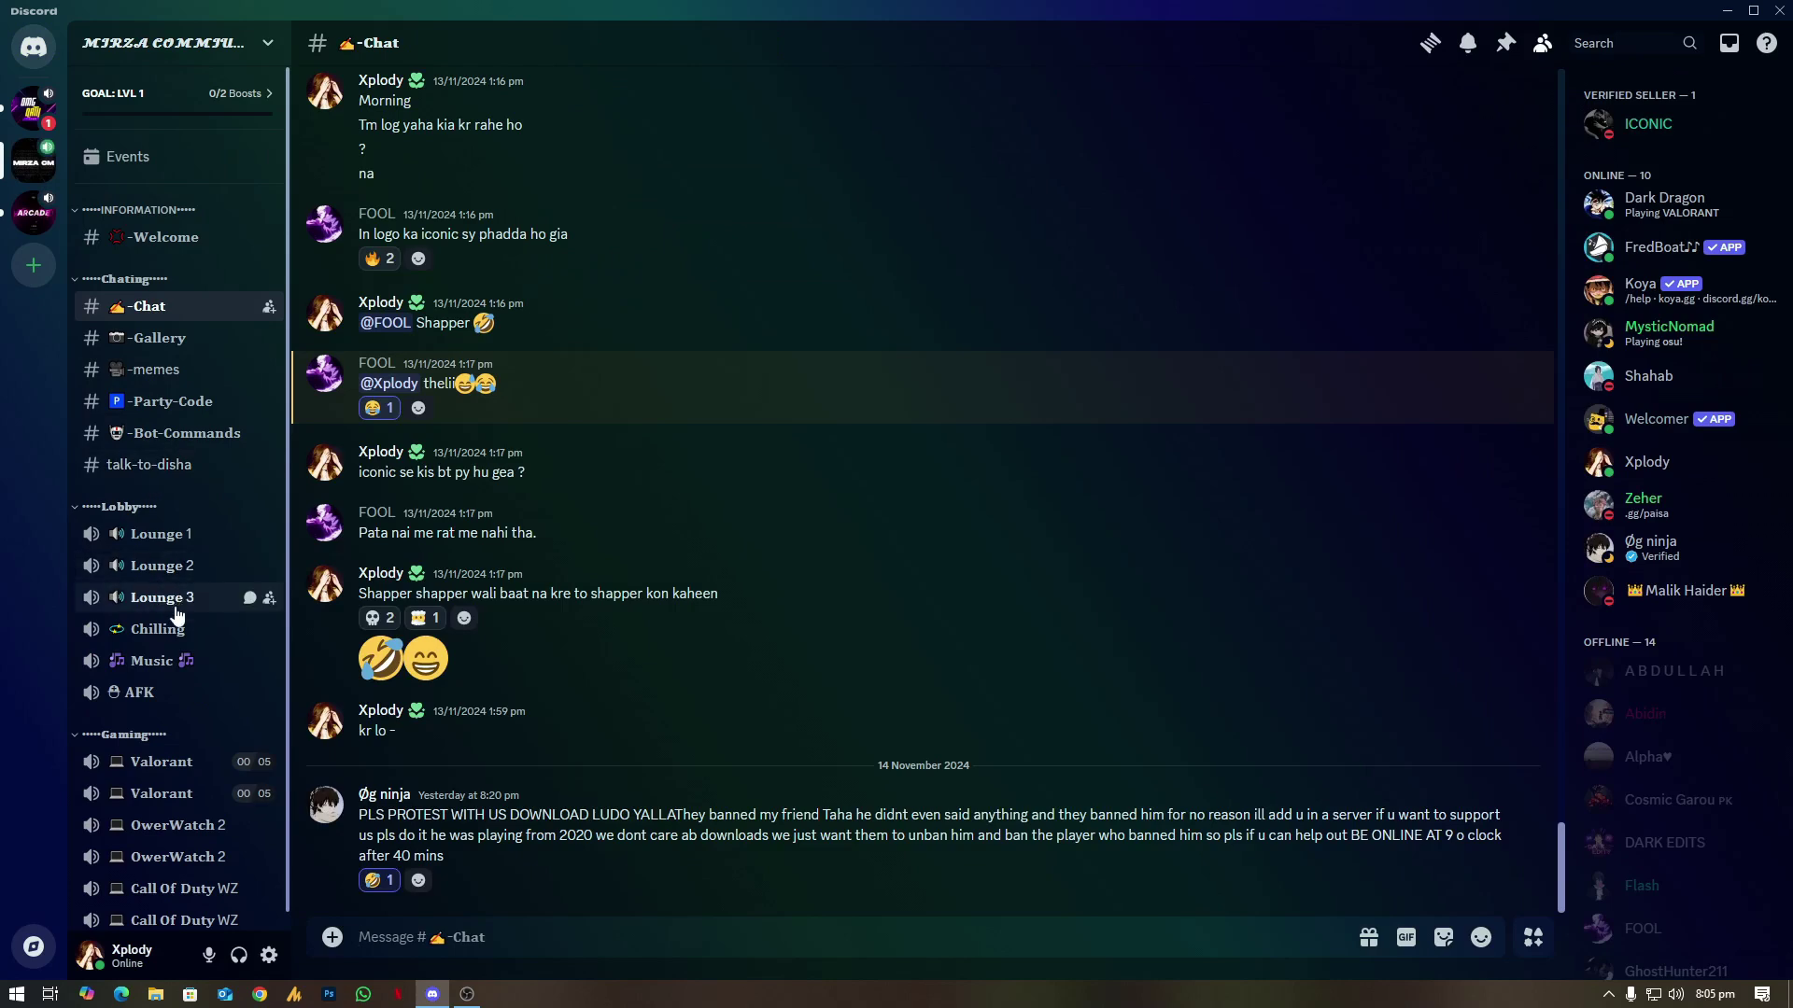
left_click(159, 602)
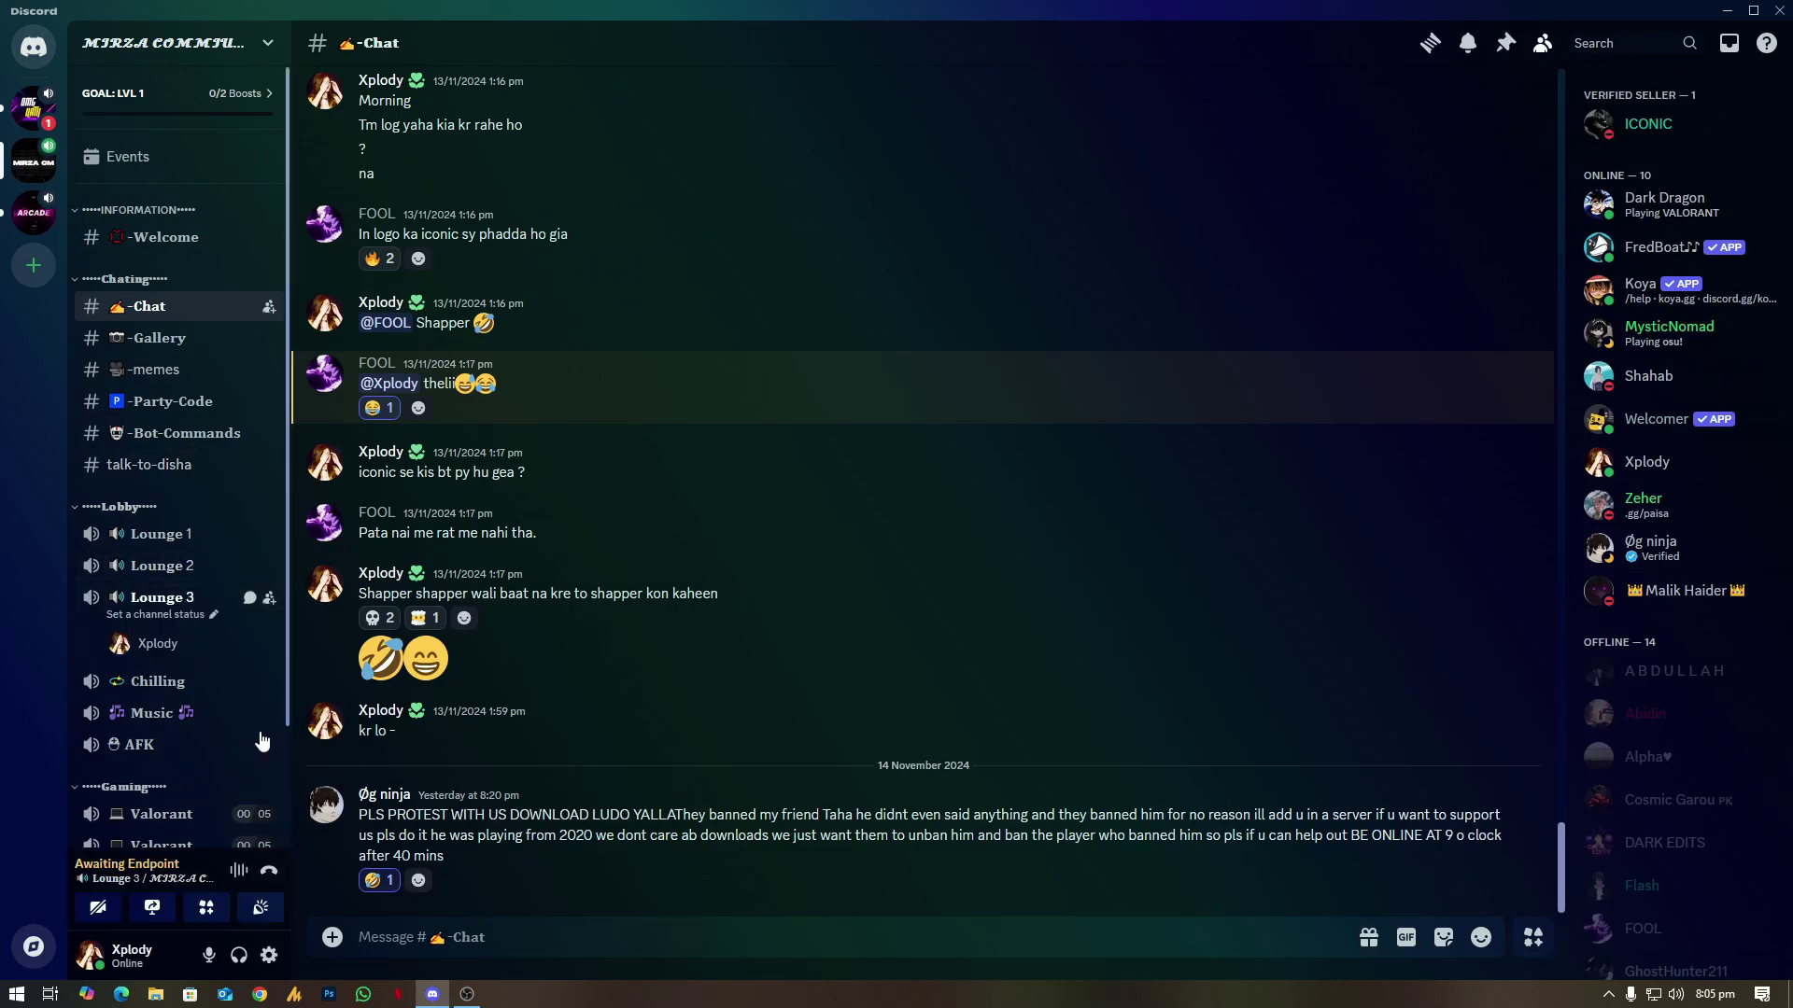
left_click(167, 913)
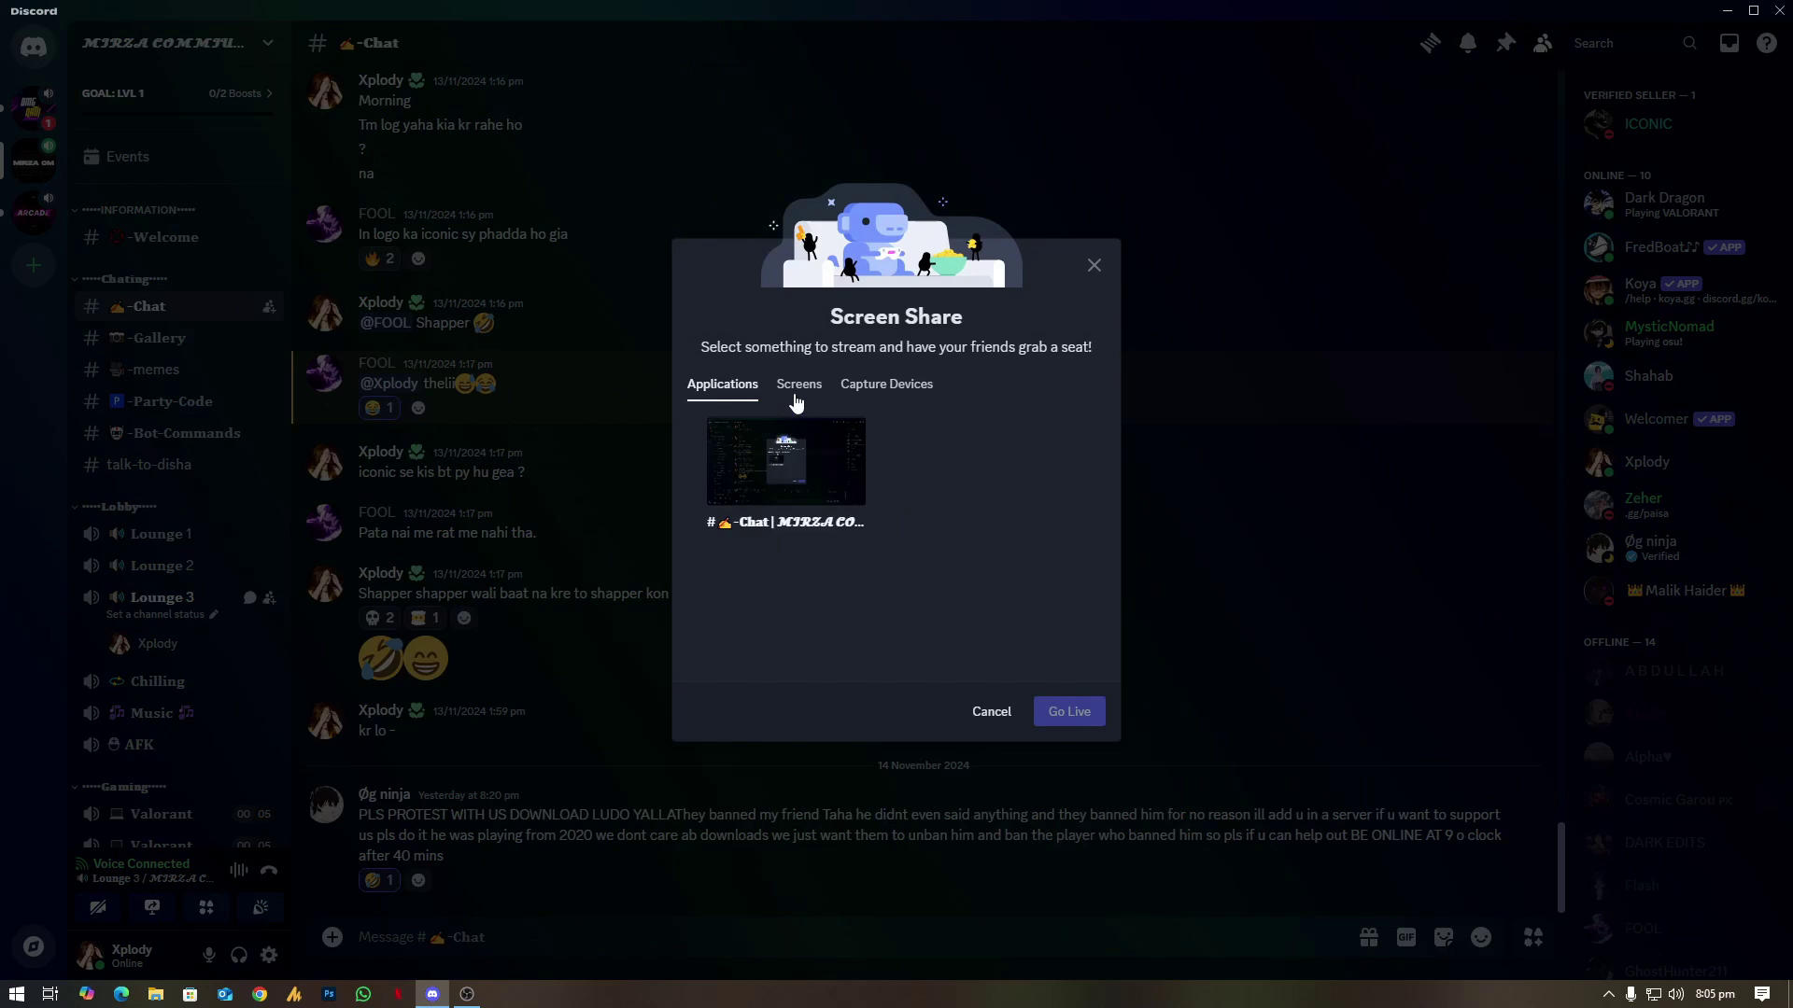
left_click(875, 383)
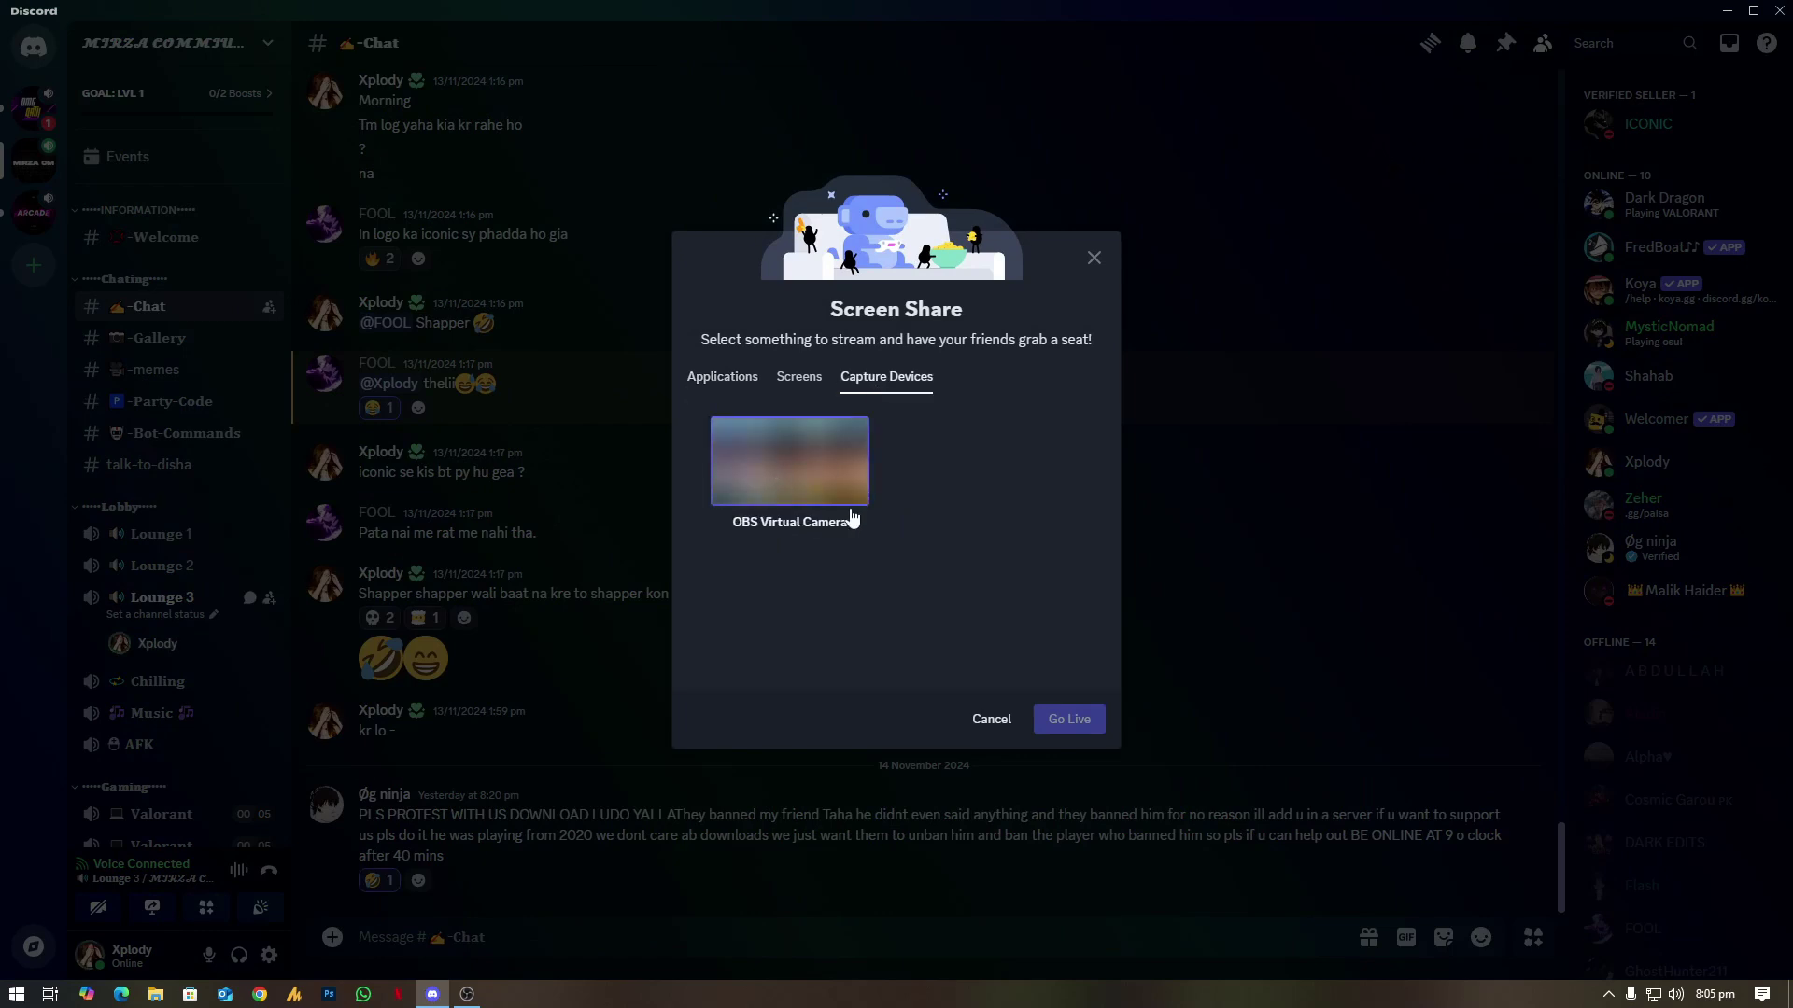
left_click(805, 482)
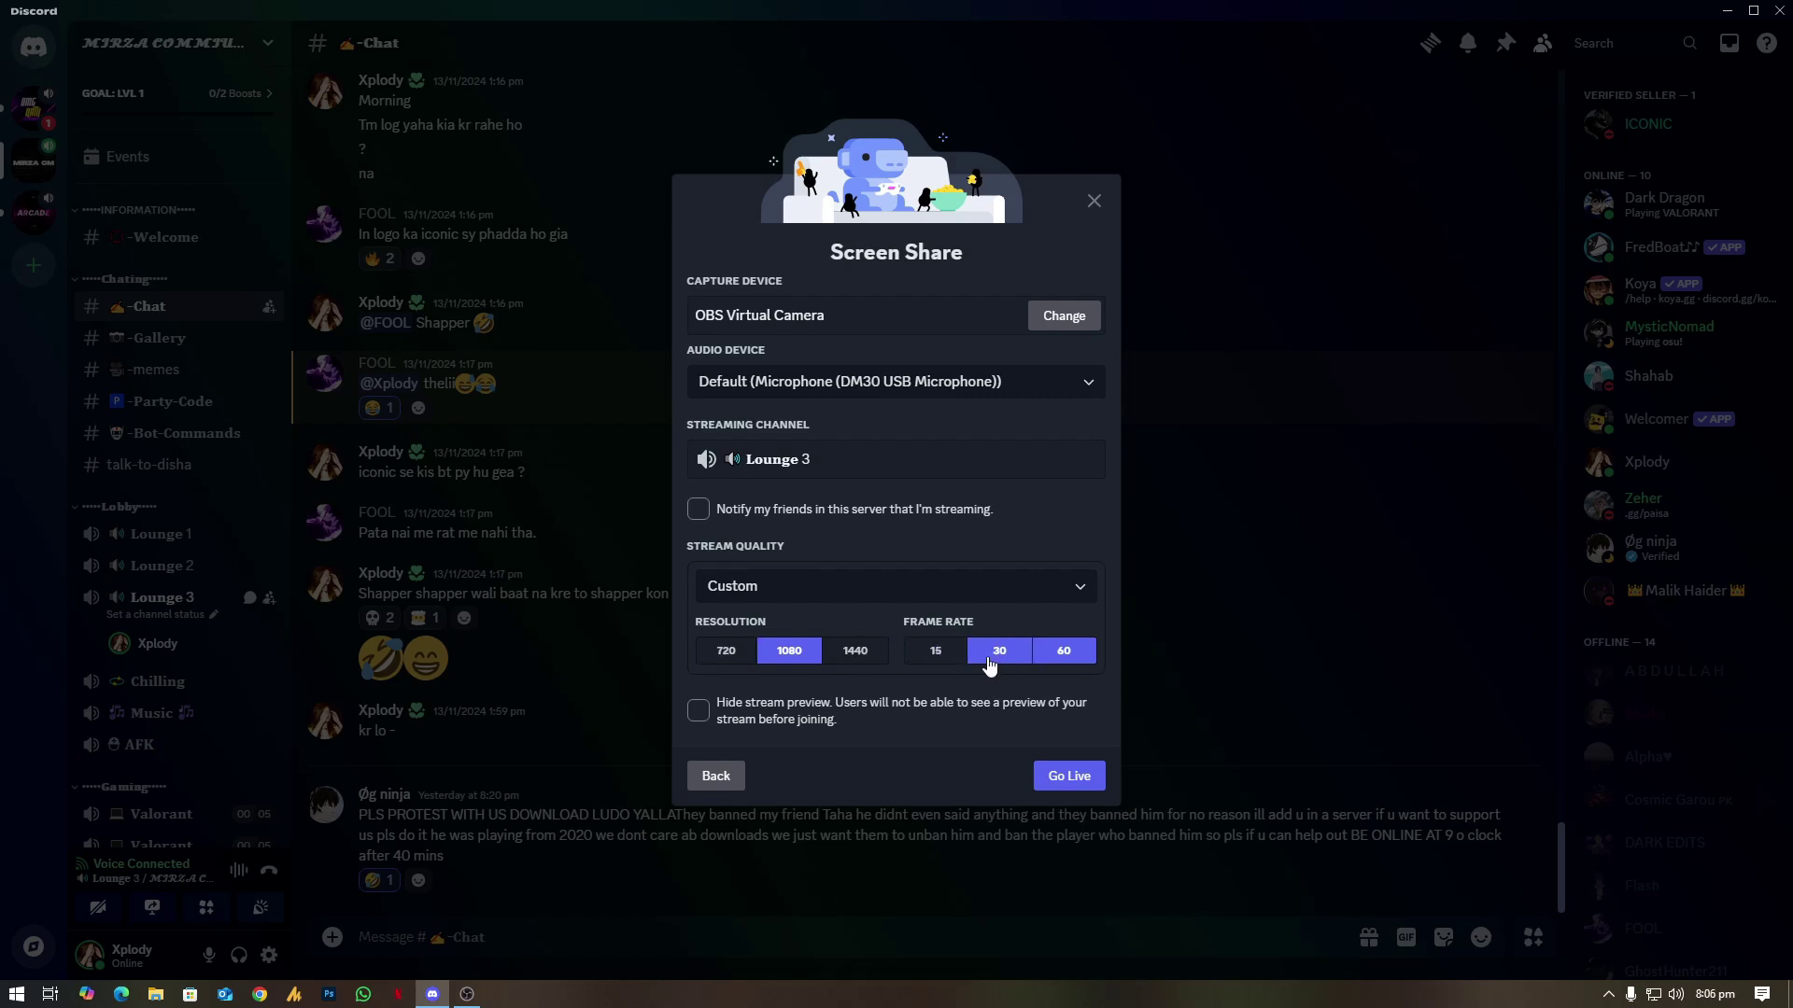
left_click(1069, 775)
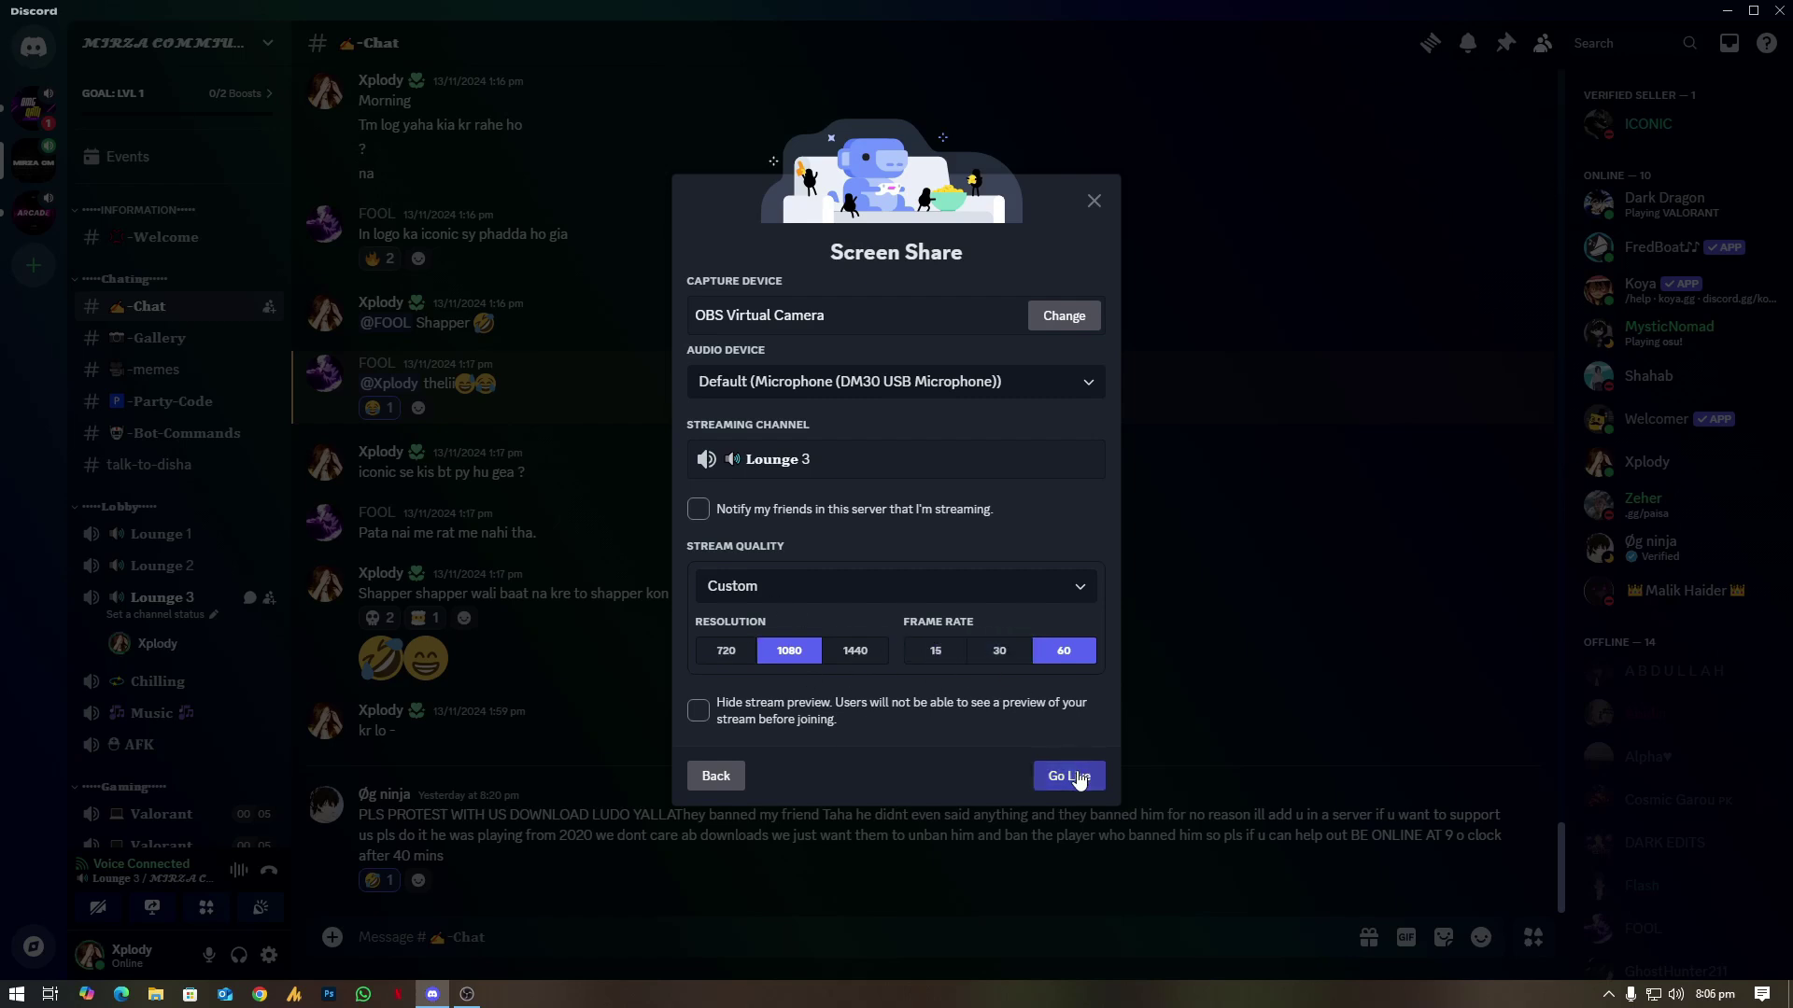